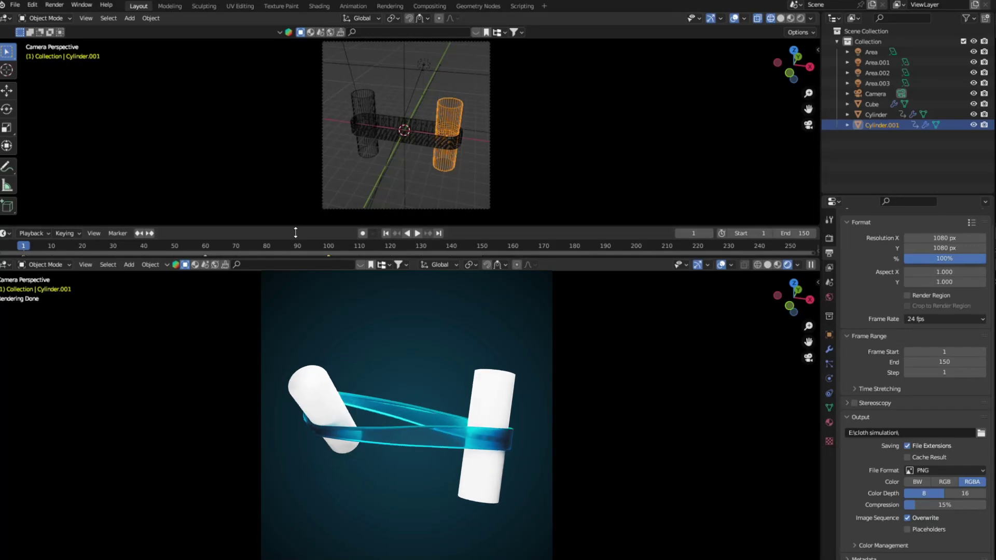
Play back the finished green cloth-band animation as a preview.
left_click(416, 233)
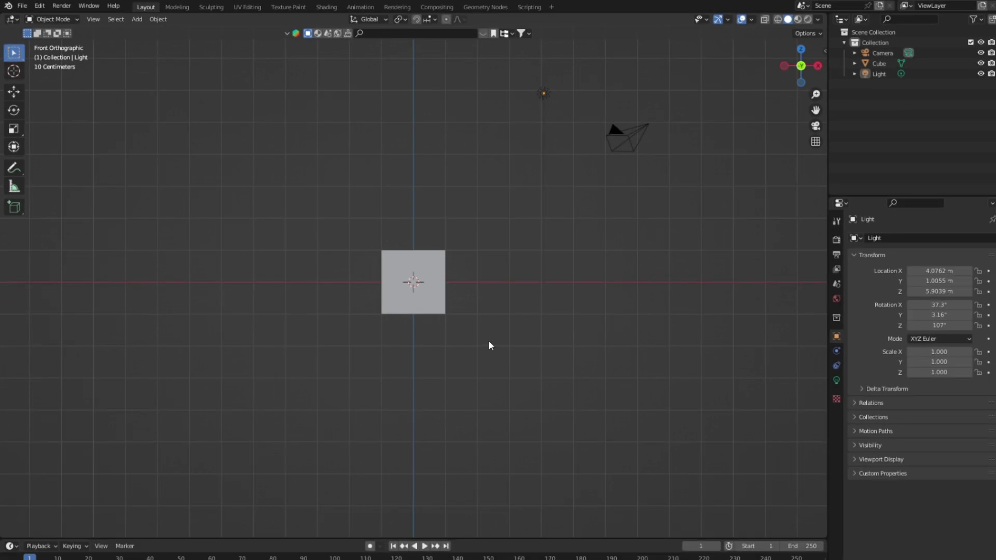
Select all objects in the default scene and delete them.
key("a")
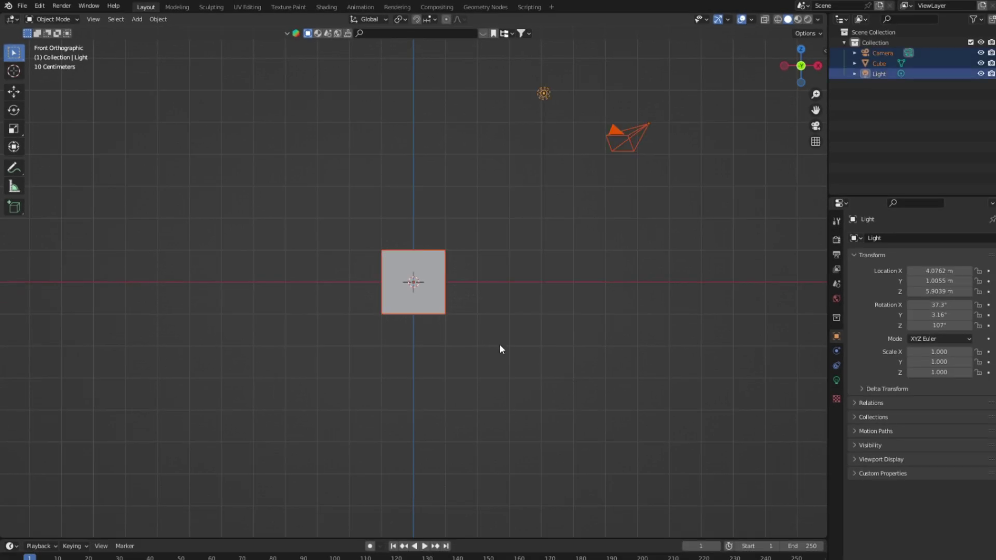
key("Delete")
key("shift+a")
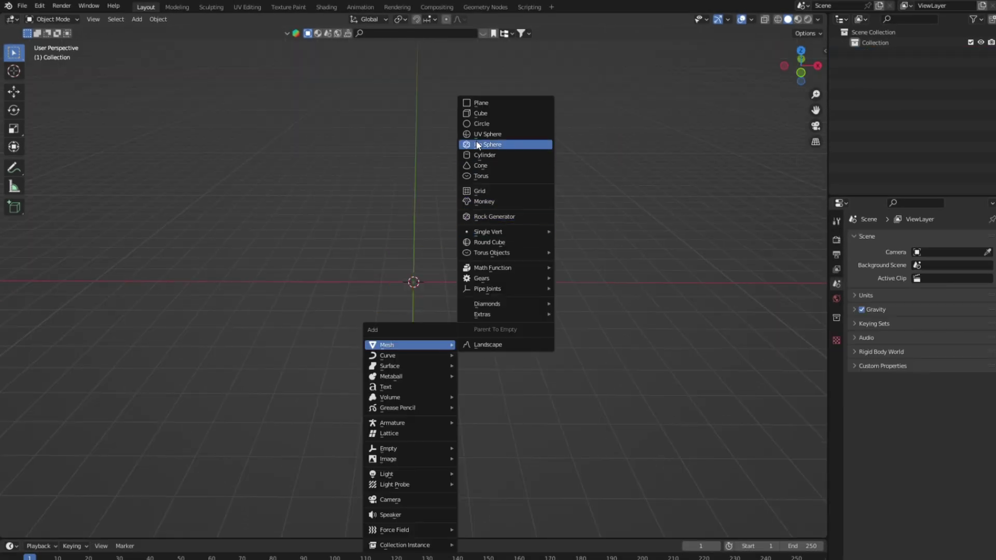
mouse_move(408, 345)
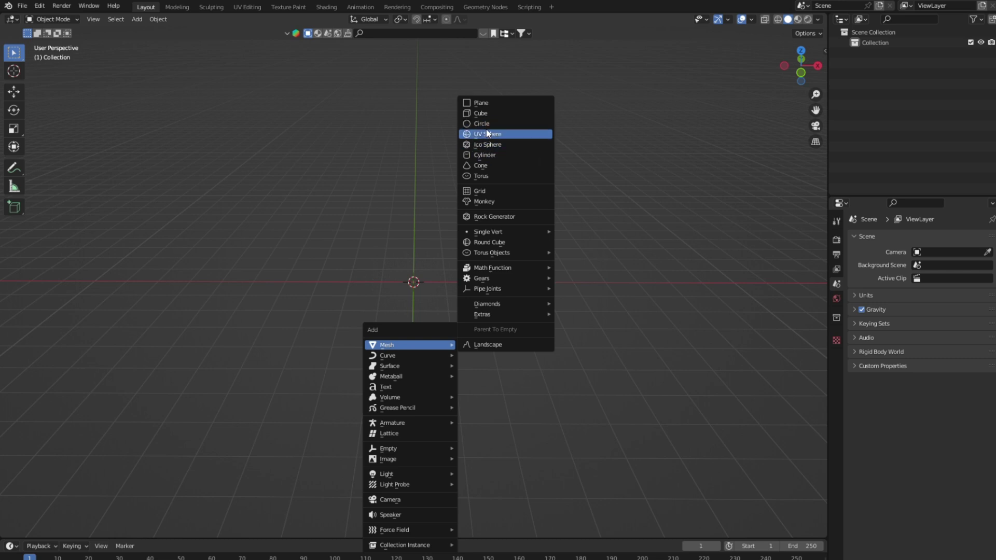
Add a cube at the scene centre, try resizing it, then undo the resize.
left_click(487, 115)
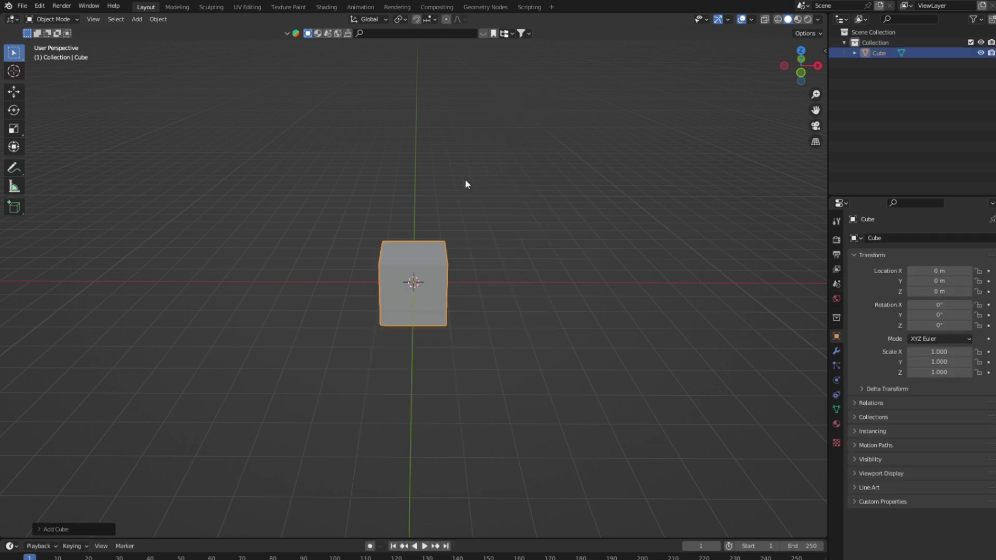
scroll(462, 207, "up", 5)
key("Tab")
key("Tab")
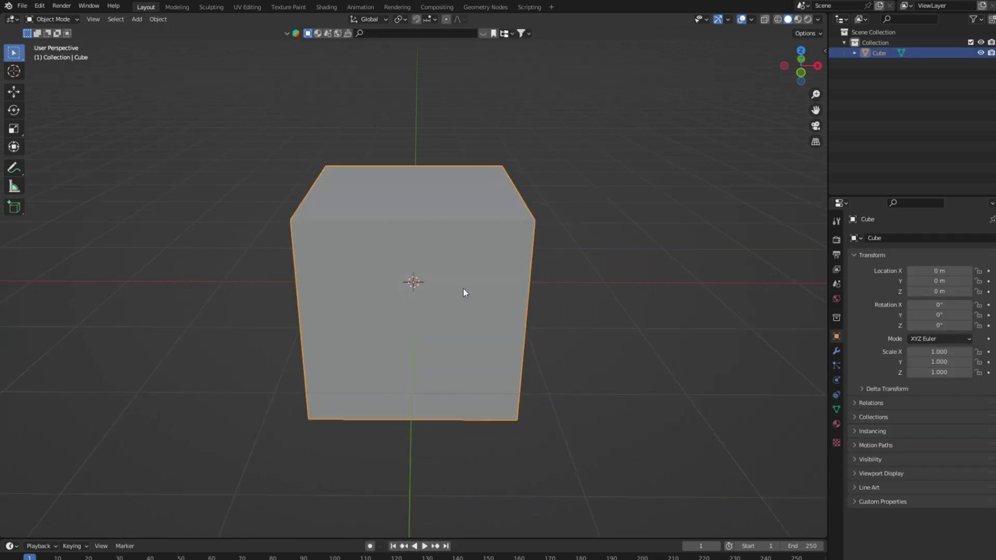
key("s")
left_click(500, 340)
middle_click_drag(501, 340, 609, 341)
key("ctrl+z")
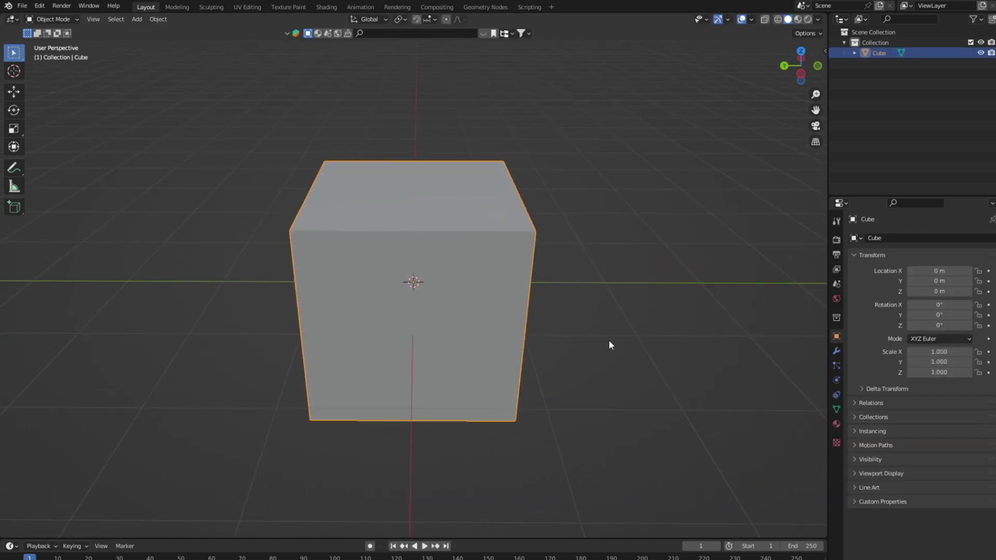
Scale the cube's whole mesh in Edit Mode.
key("Tab")
key("a")
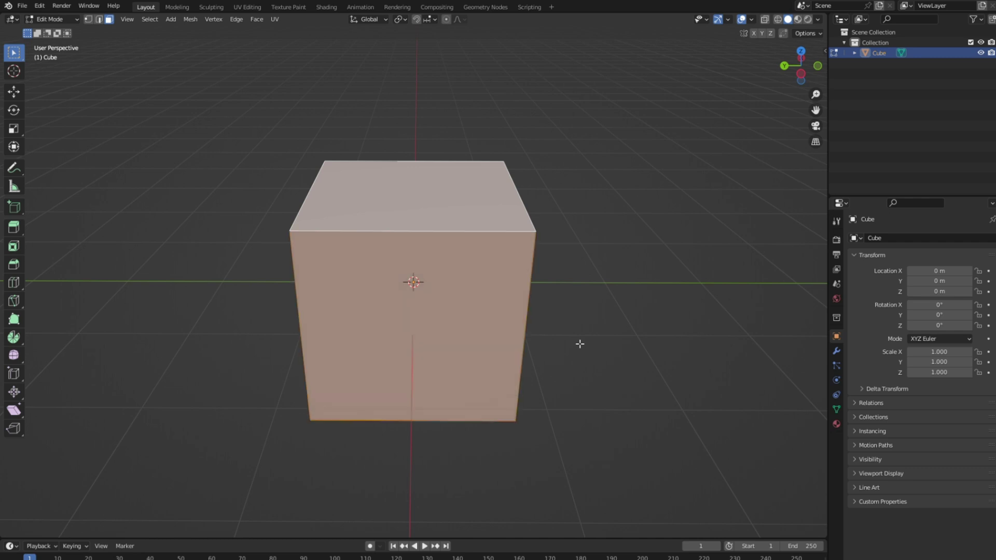
key("s")
left_click(547, 334)
key("Tab")
mouse_move(547, 333)
middle_mouse_down()
mouse_move(507, 336)
mouse_move(420, 217)
middle_mouse_up()
Select the cube's top and bottom faces in face select mode.
key("Tab")
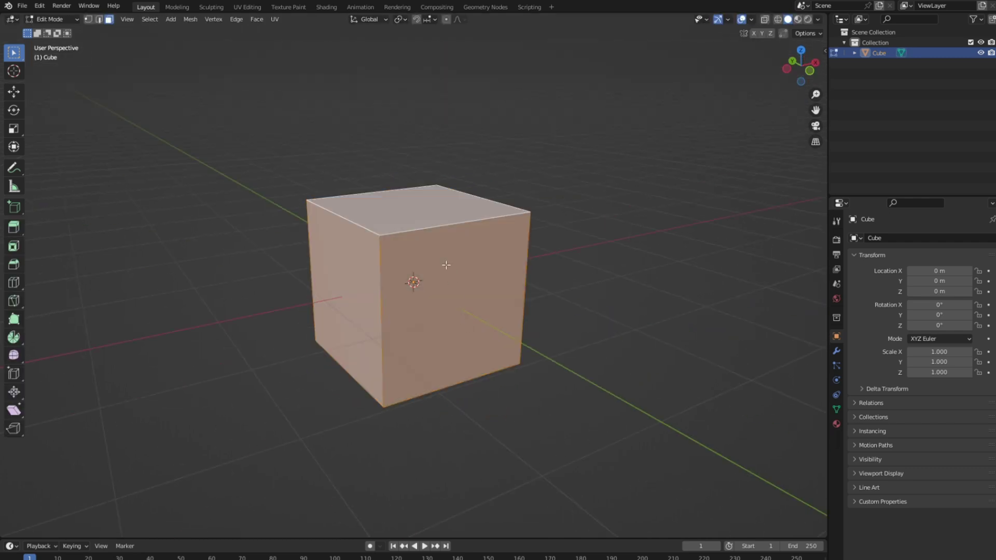
left_click(419, 217)
middle_click_drag(439, 341, 472, 252)
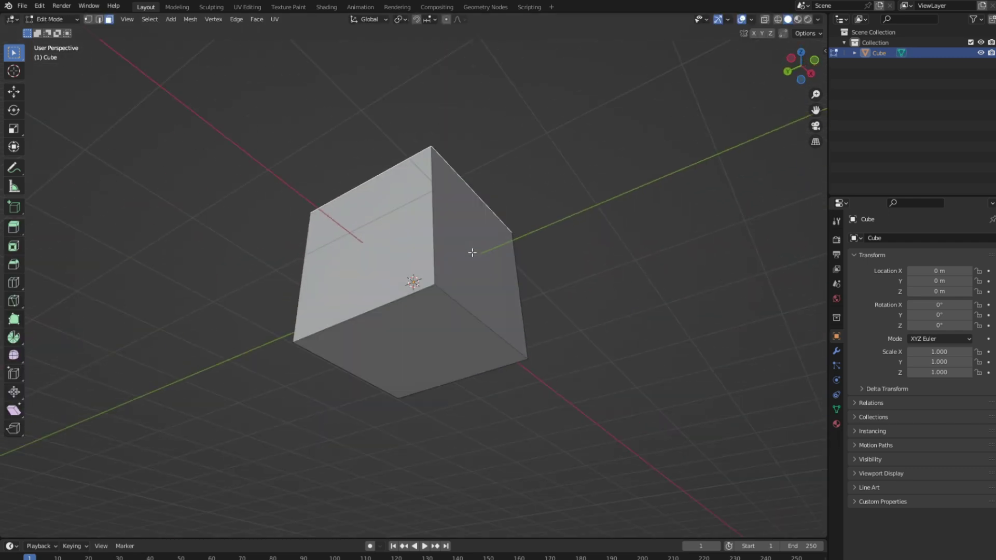
left_click(449, 320)
middle_click_drag(450, 320, 561, 378)
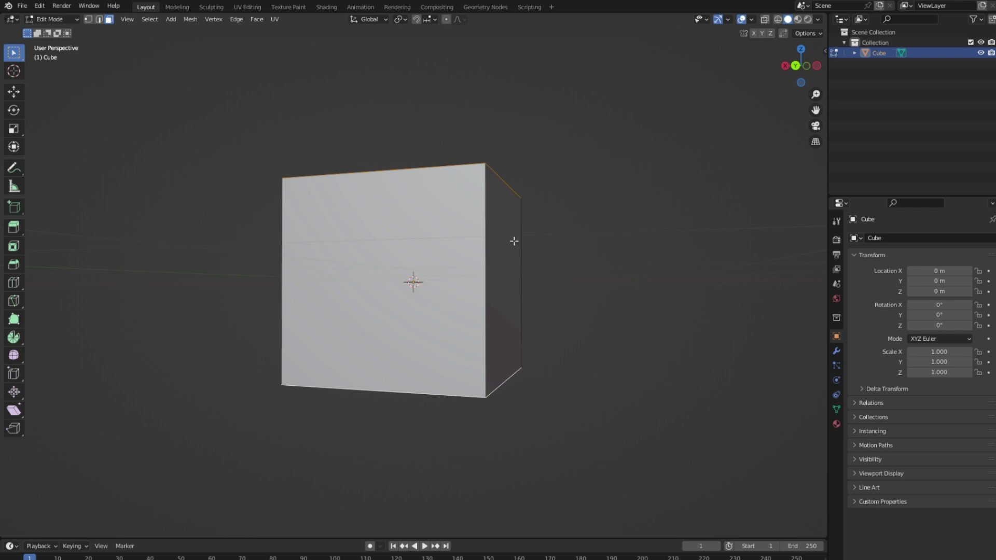
right_click(514, 241)
key("Escape")
Delete the selected faces to leave an open box, back in Object Mode, top view.
key("x")
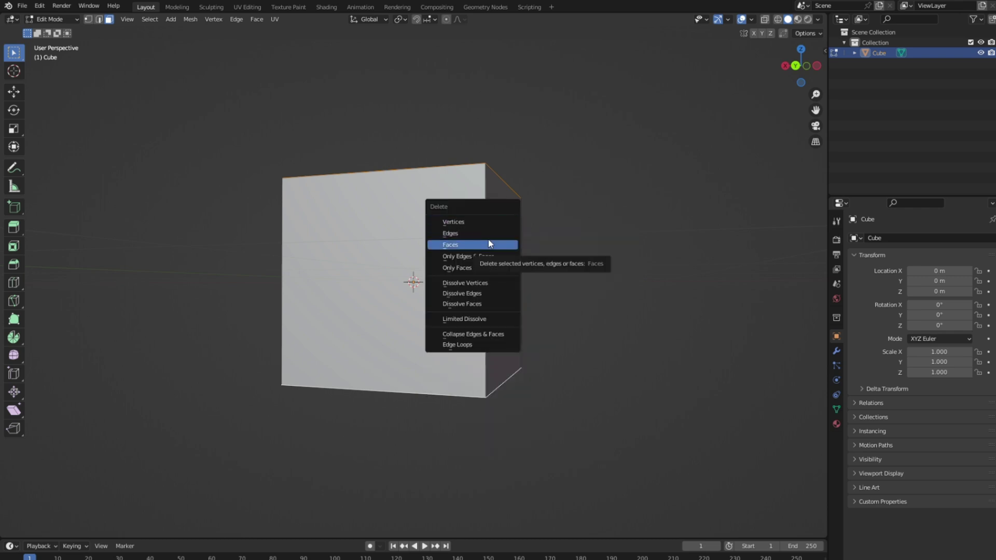
left_click(487, 244)
mouse_move(512, 238)
middle_mouse_down()
mouse_move(483, 338)
mouse_move(520, 240)
mouse_move(424, 270)
mouse_move(453, 259)
middle_mouse_up()
key("Tab")
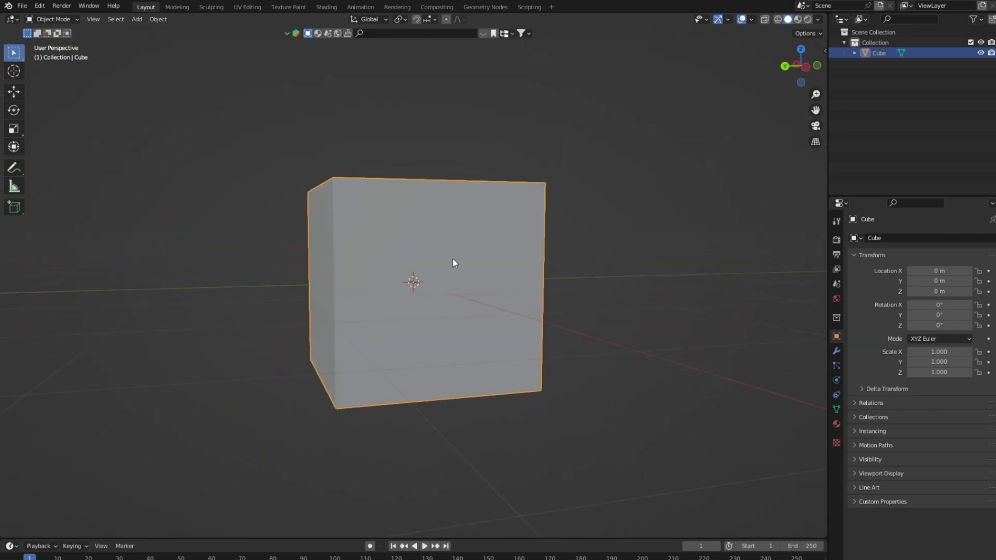
key("KP_7")
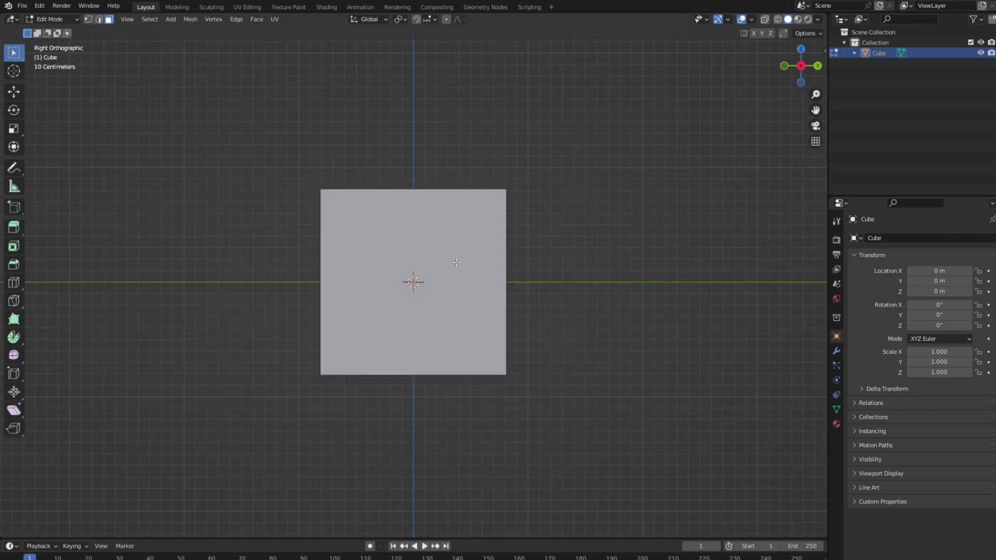
Move the inner left side face along X to lengthen the box.
left_click(345, 230)
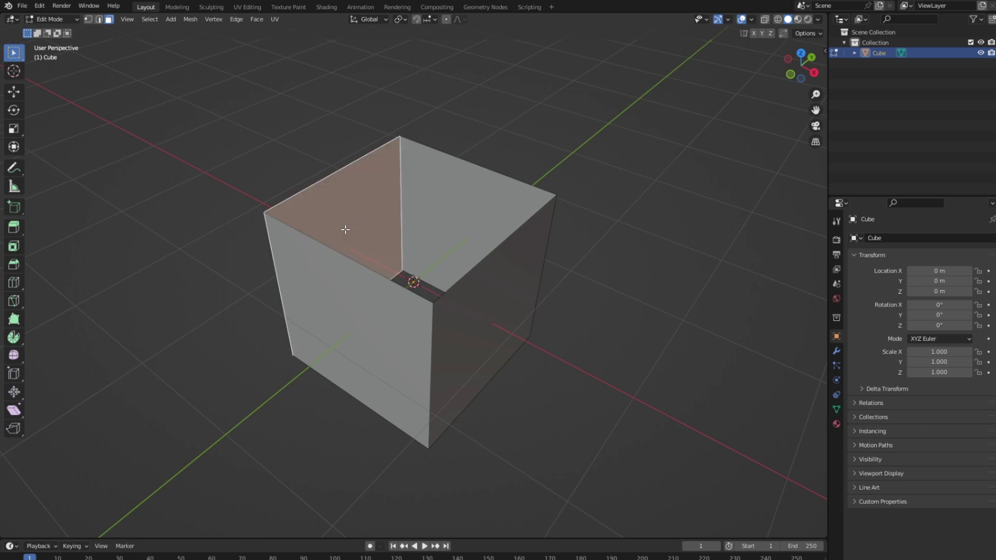
key("KP_7")
scroll(345, 232, "down", 5)
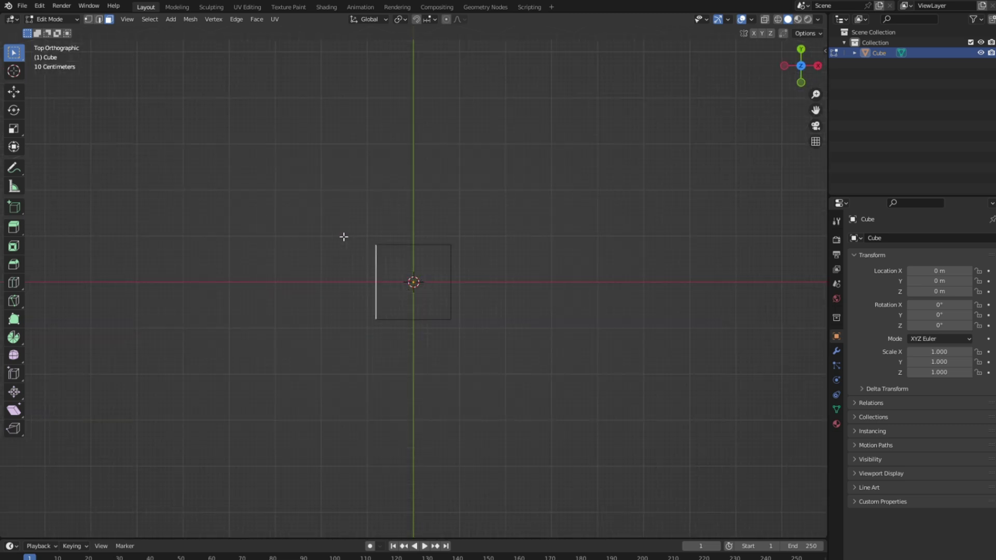
key("g")
key("x")
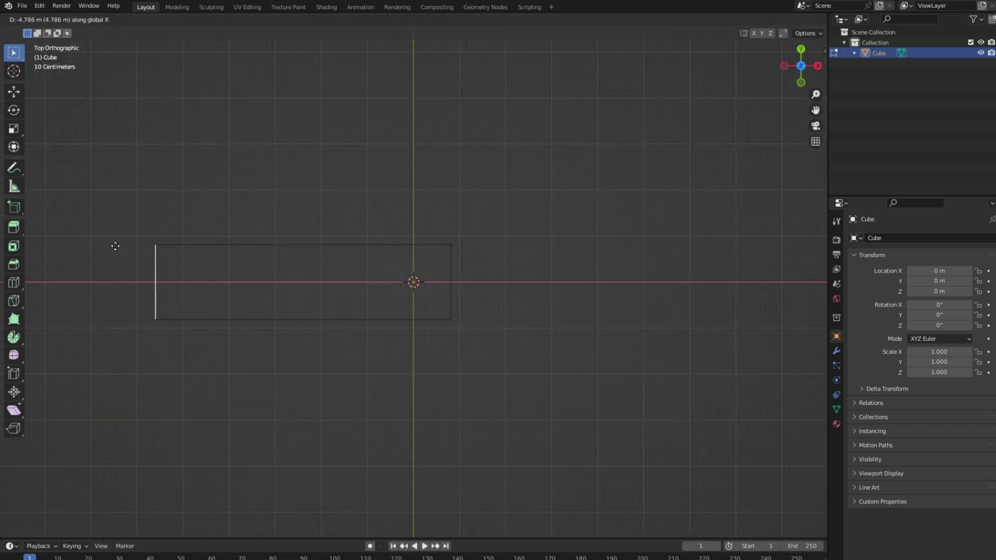
left_click(31, 248)
scroll(183, 306, "down", 3)
key("Tab")
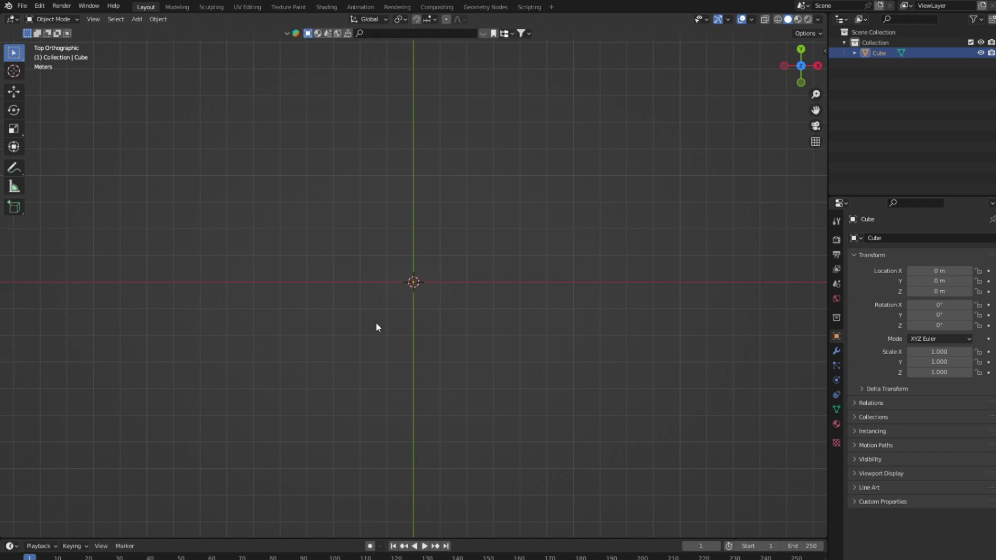
key("Tab")
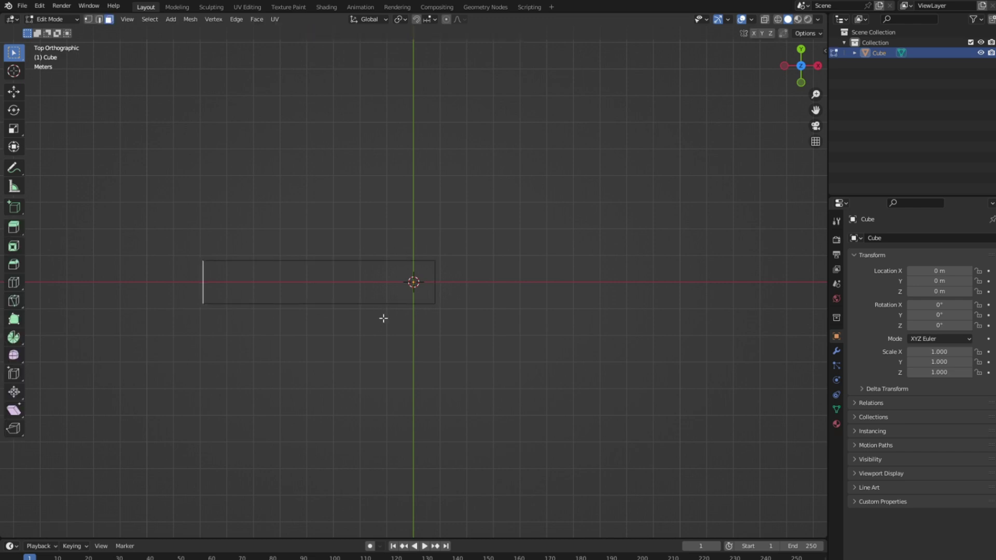
key("Tab")
Lengthen the box further left along X and select its top rim edges.
middle_click_drag(383, 318, 384, 240)
key("Tab")
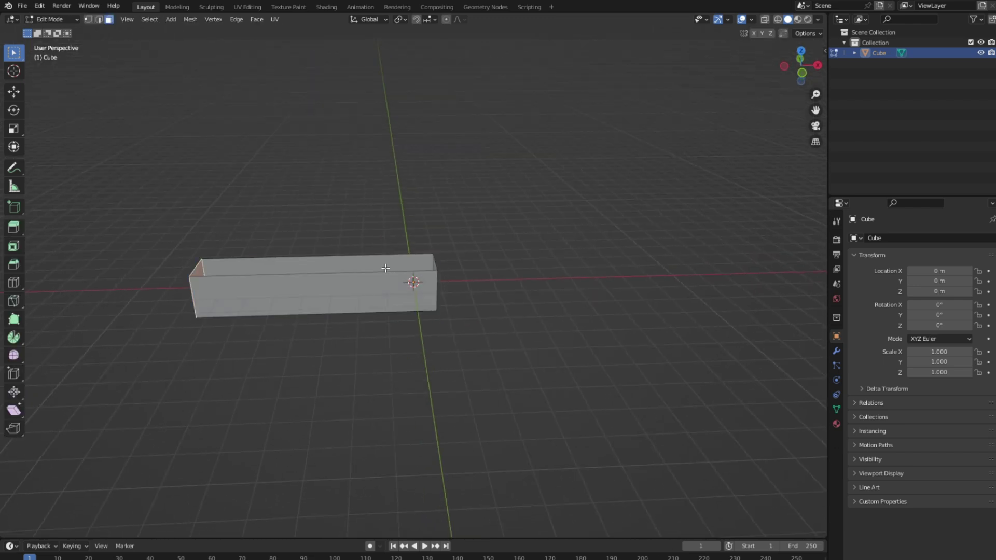
key("x")
left_click(203, 270)
key("Tab")
key("Tab")
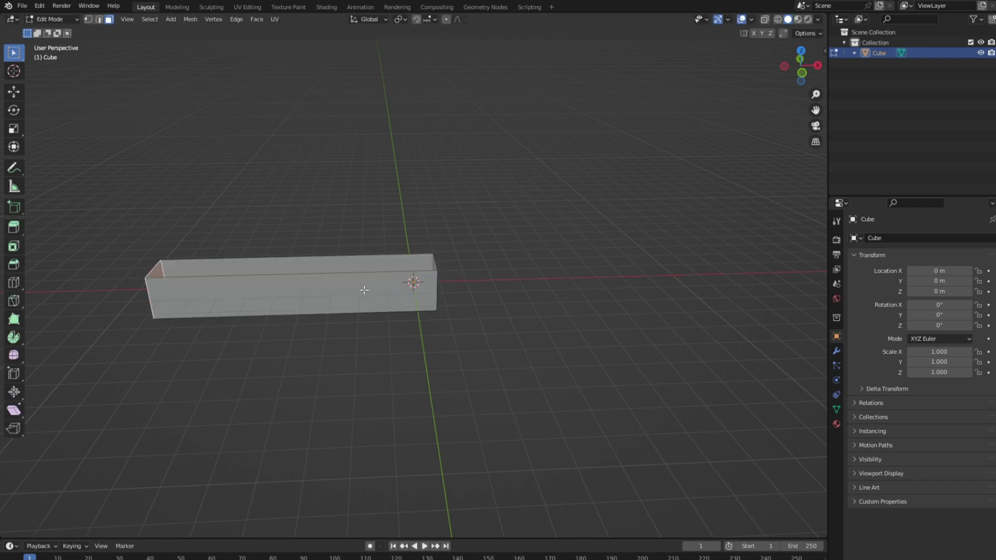
key("2")
left_click(368, 277, "alt")
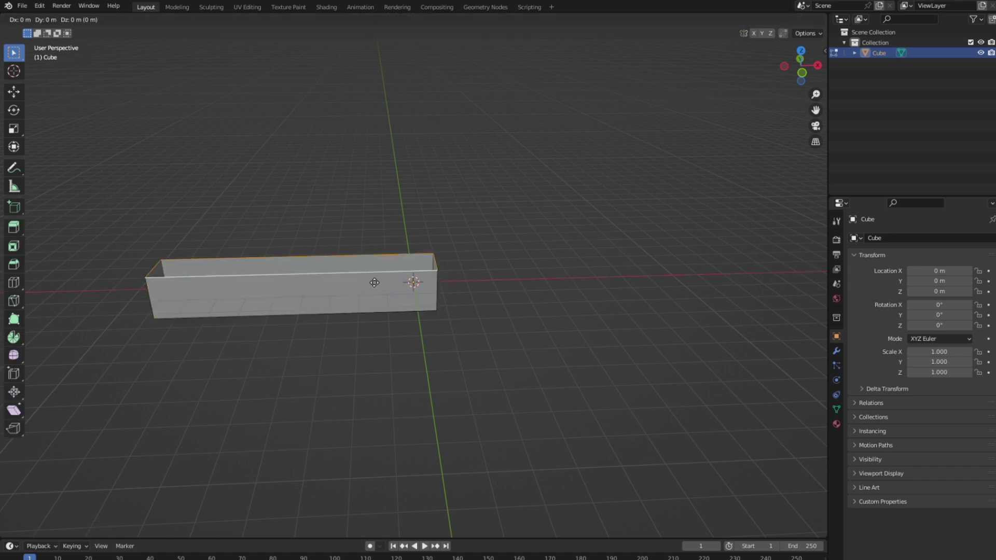
key("f")
key("Tab")
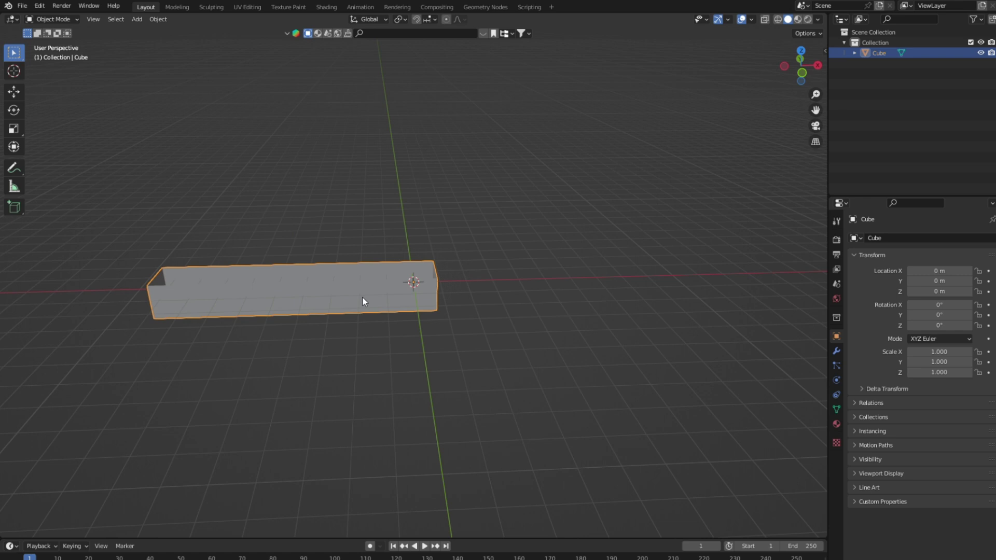
Apply the box's scale and all transforms, then set its origin to geometry.
key("ctrl+a")
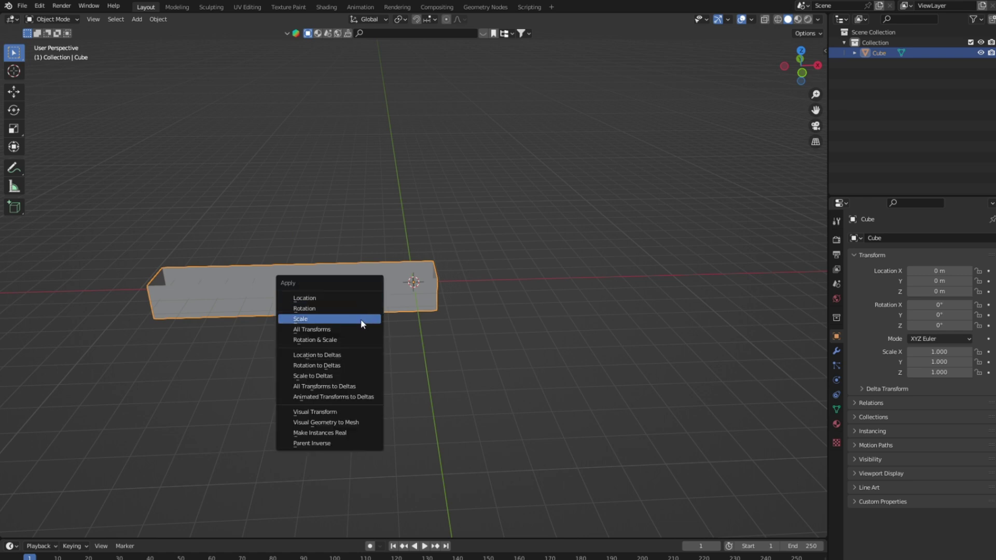
left_click(362, 322)
key("ctrl+a")
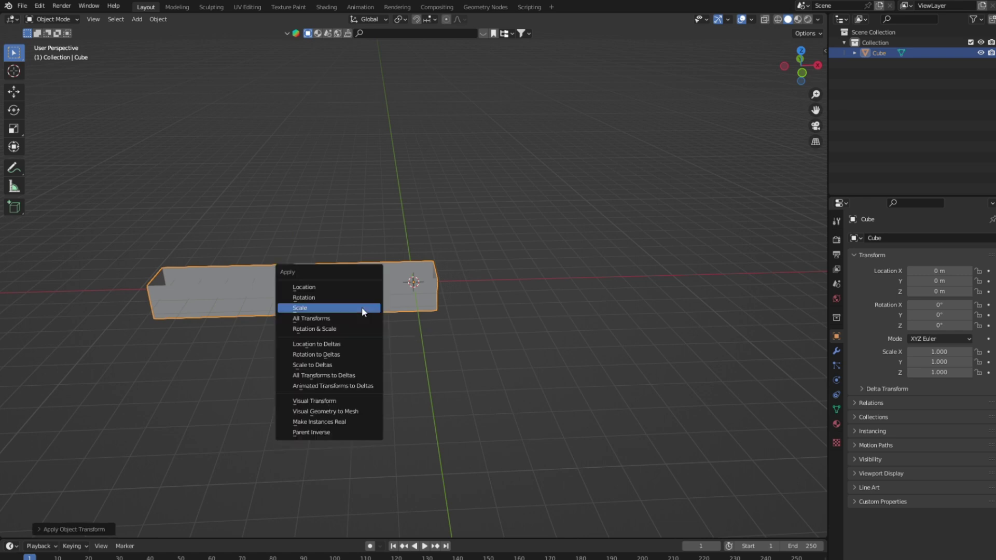
left_click(362, 318)
left_click(158, 19)
mouse_move(175, 41)
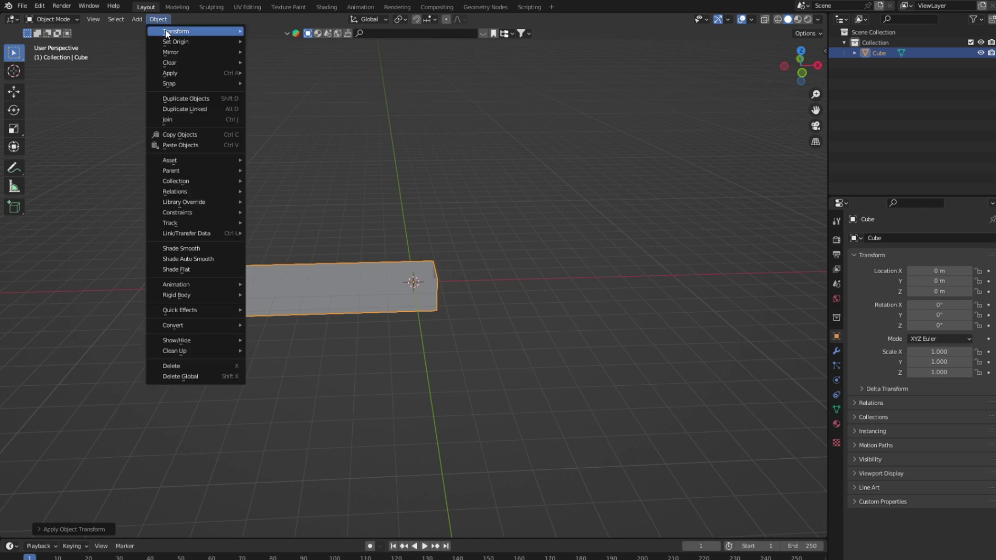
left_click(272, 49)
Snap the box to the world origin and view it from the right side.
key("shift+s")
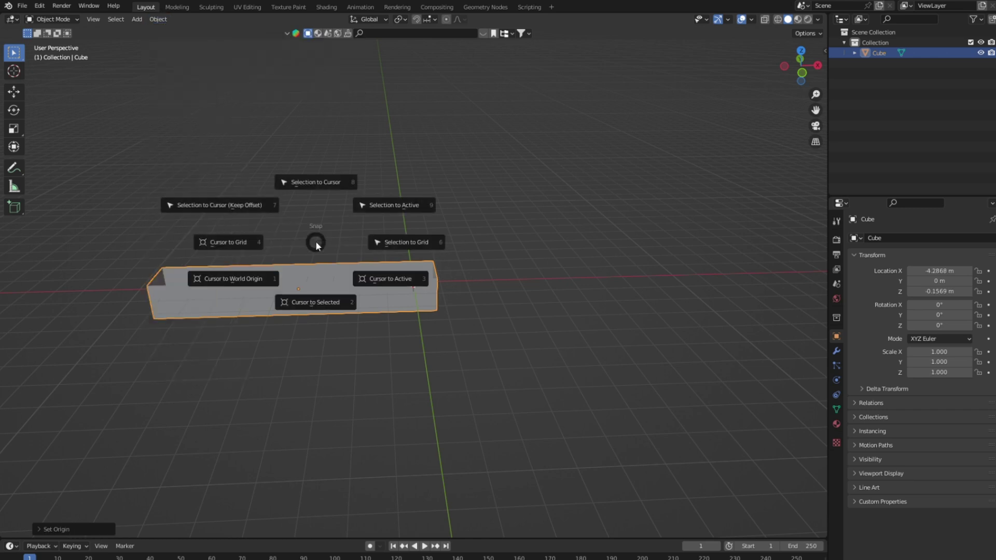
left_click(310, 183)
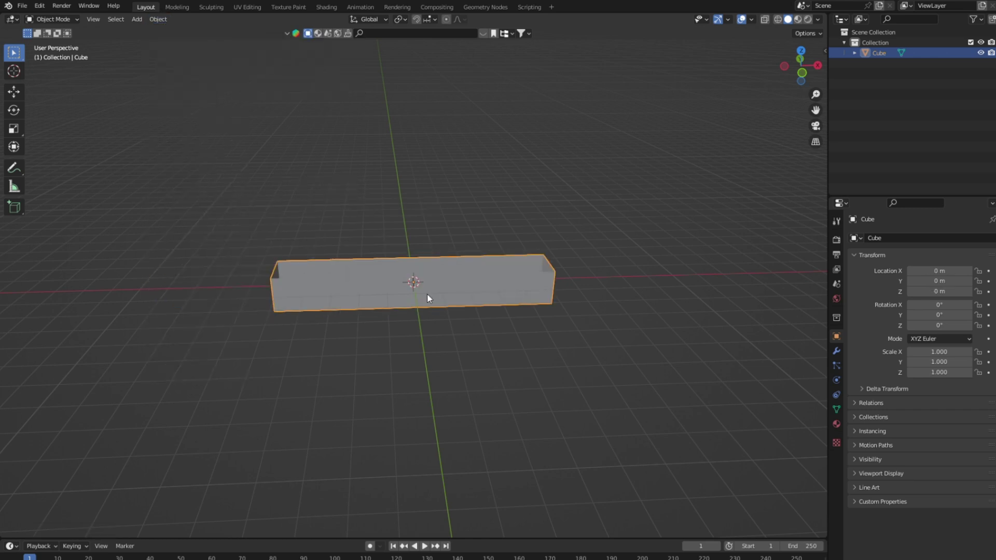
key("KP_3")
scroll(428, 294, "up", 5)
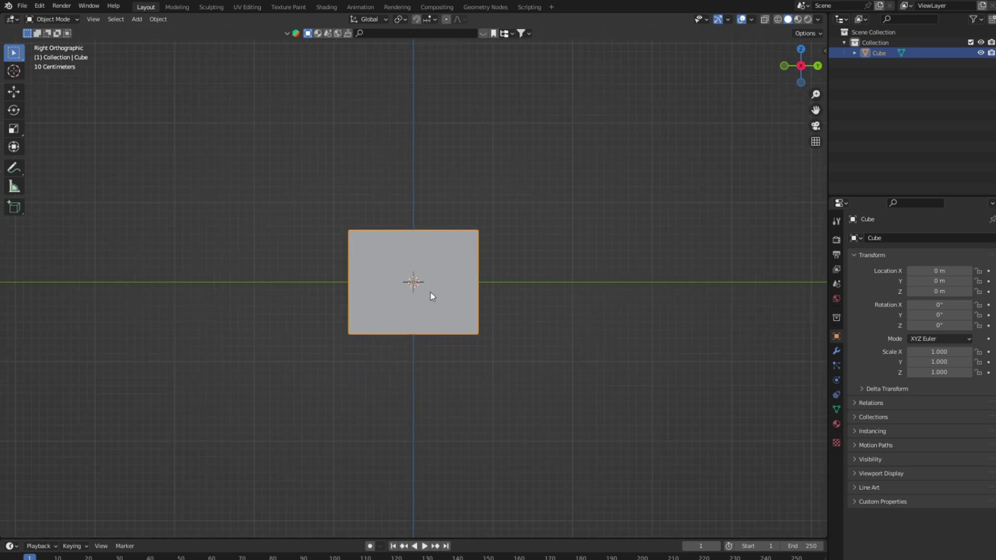
key("Tab")
Bevel the box's vertical corner edges with several segments into smoothly rounded ends.
middle_click_drag(431, 292, 552, 407)
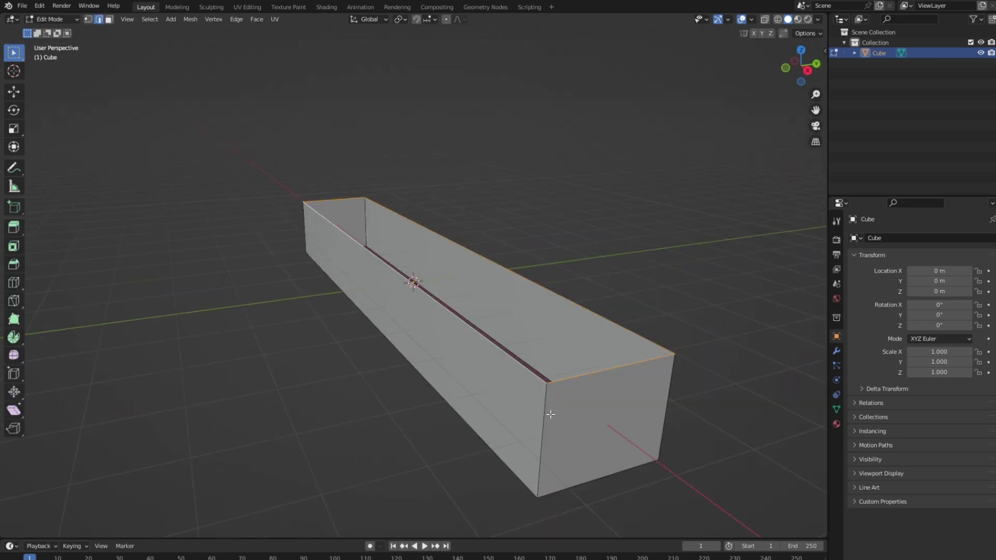
left_click(551, 414)
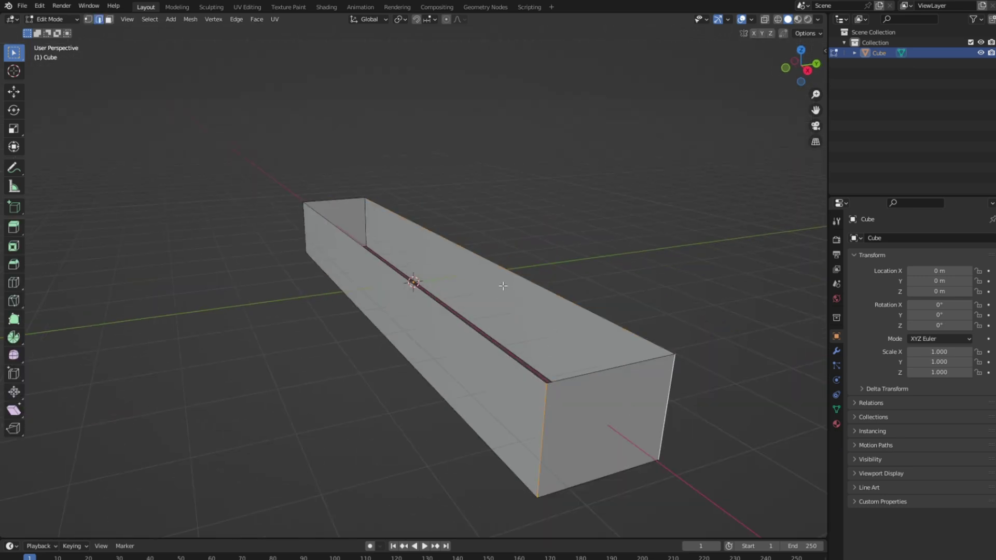
mouse_move(504, 285)
middle_mouse_down()
mouse_move(412, 244)
mouse_move(403, 221)
middle_mouse_up()
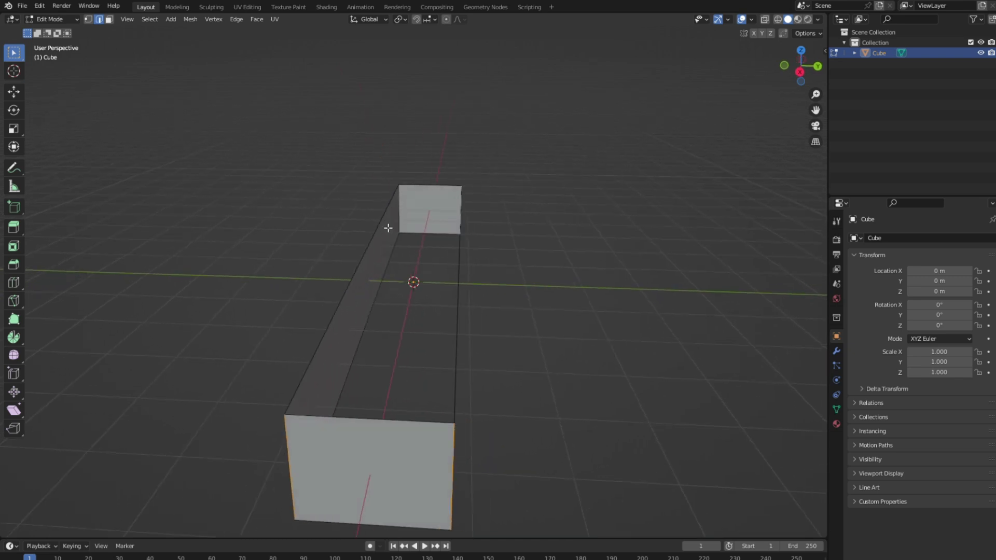
middle_click_drag(412, 283, 441, 278)
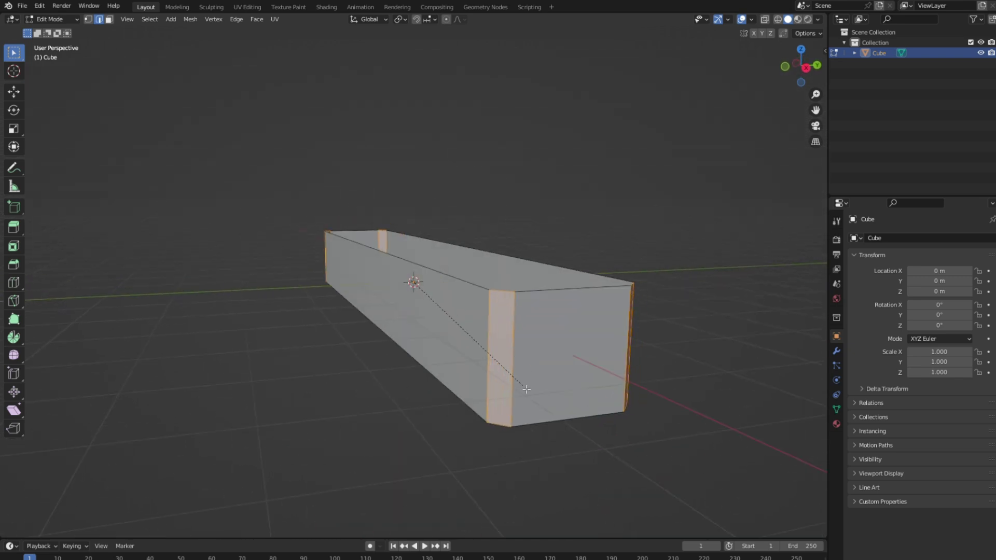
scroll(545, 400, "up", 2)
scroll(548, 402, "up", 2)
scroll(551, 404, "up", 2)
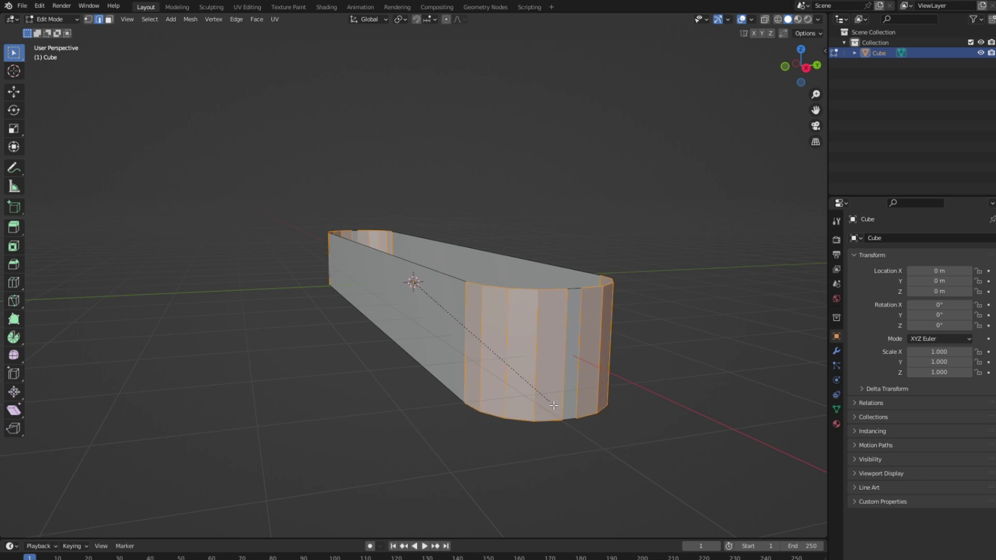
scroll(555, 406, "up", 2)
scroll(554, 406, "up", 2)
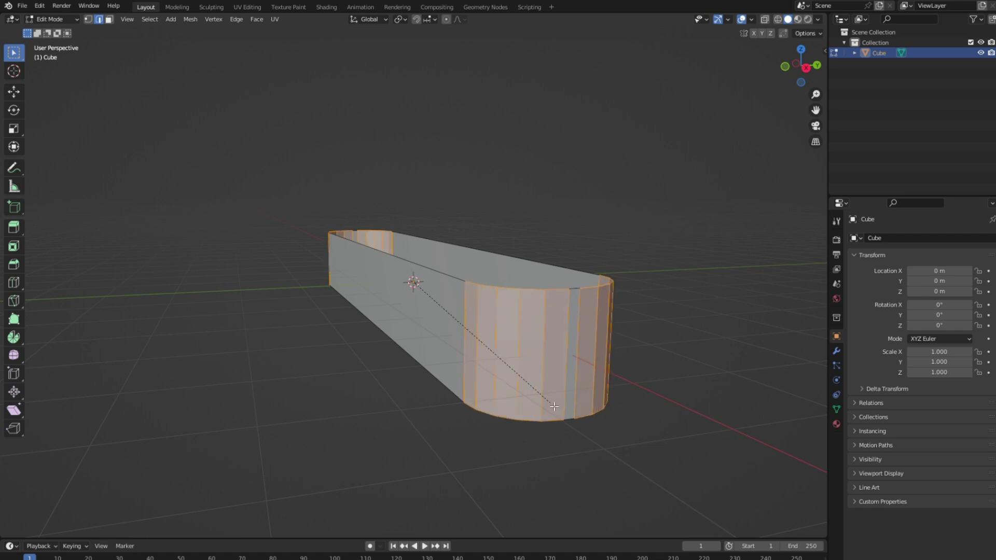
scroll(553, 406, "down", 2)
scroll(552, 405, "down", 2)
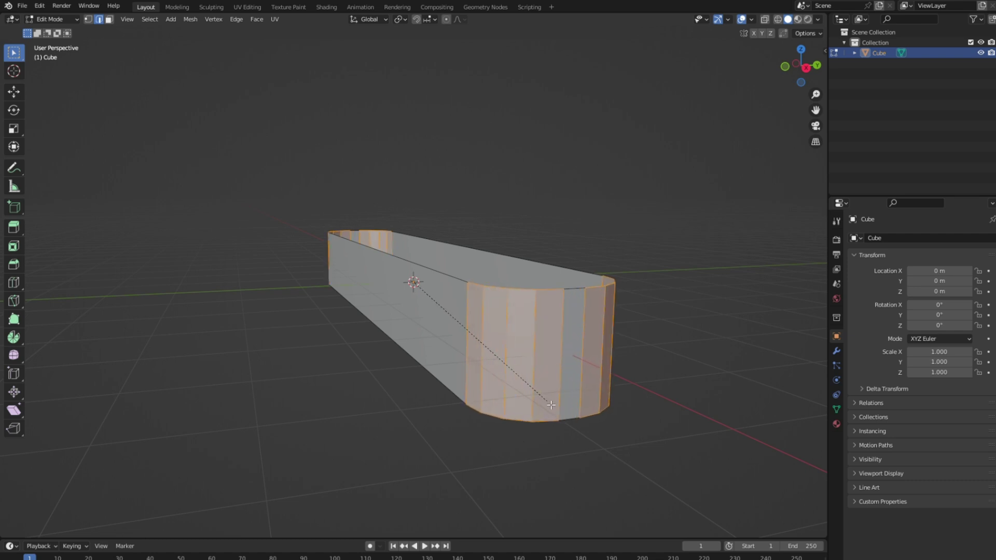
left_click(551, 404)
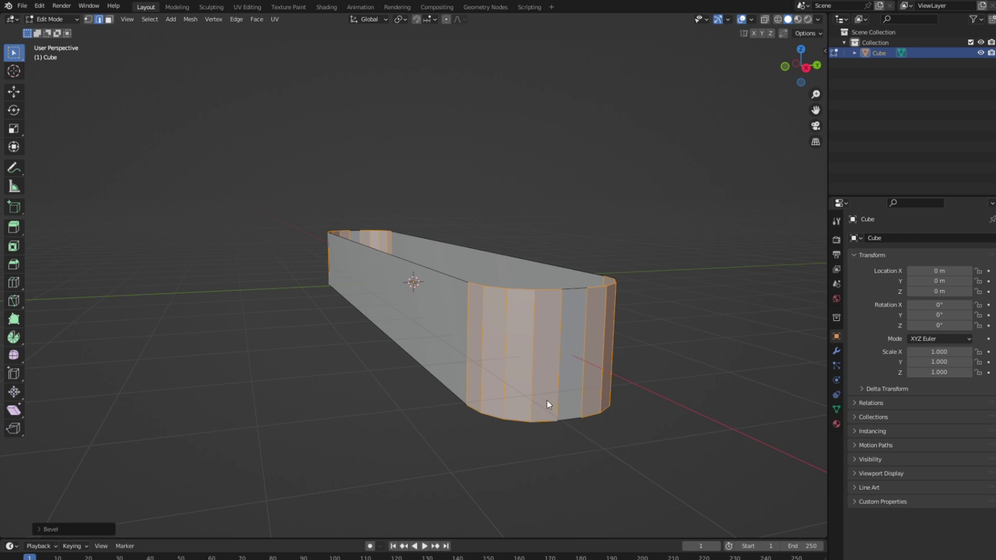
Inspect the rounded band from a new angle in Object Mode, then return to Edit Mode.
key("Tab")
scroll(467, 374, "up", 3)
middle_click_drag(380, 351, 490, 335)
scroll(467, 334, "down", 4)
key("Tab")
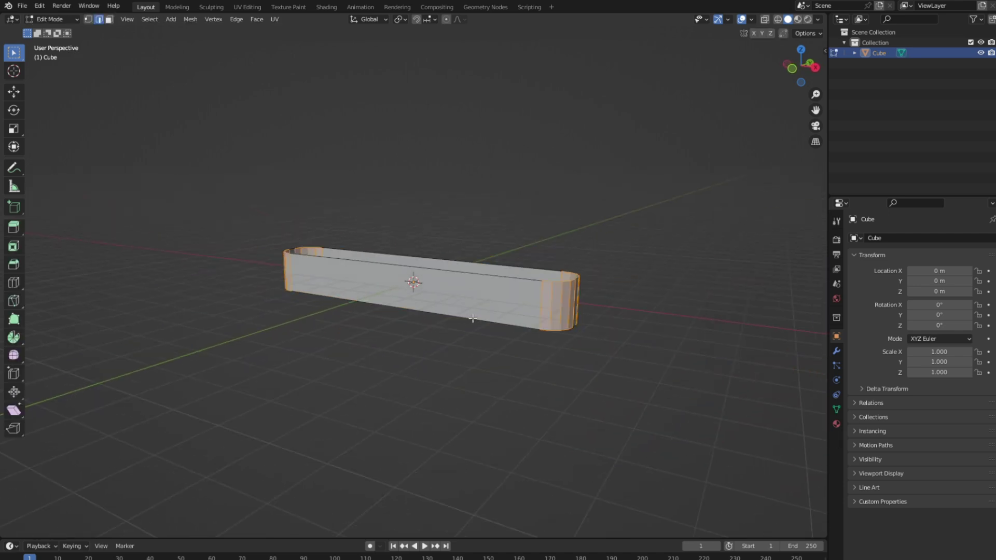
Place a first test loop cut on the band and expand its settings panel.
key("ctrl+r")
left_click(447, 289)
right_click(447, 289)
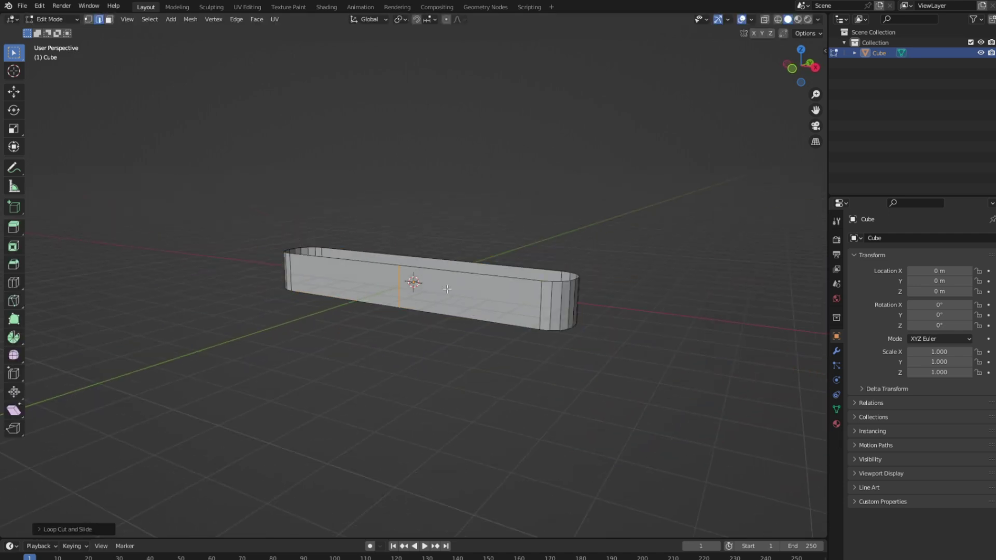
left_click(43, 527)
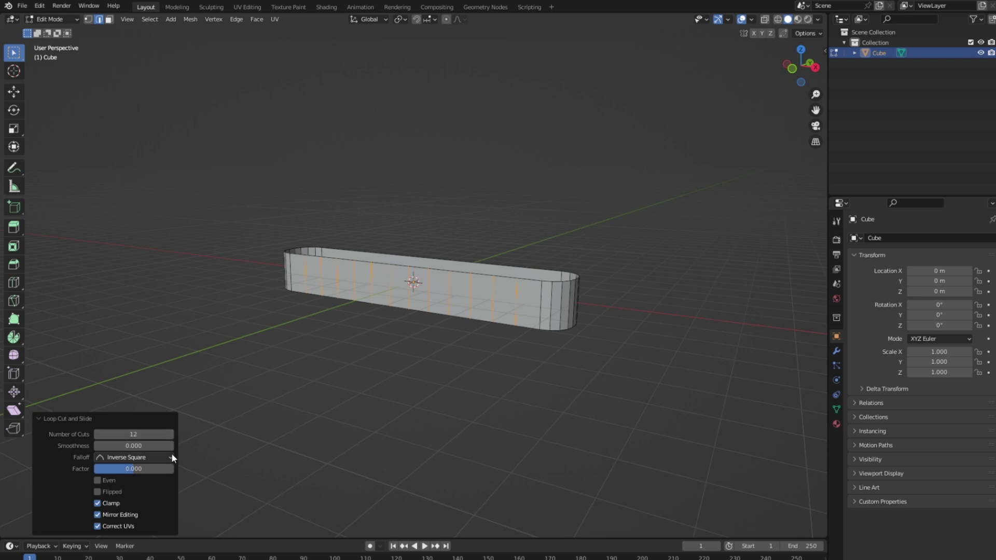
left_click(227, 428)
mouse_move(380, 403)
middle_mouse_down()
mouse_move(274, 365)
mouse_move(305, 328)
middle_mouse_up()
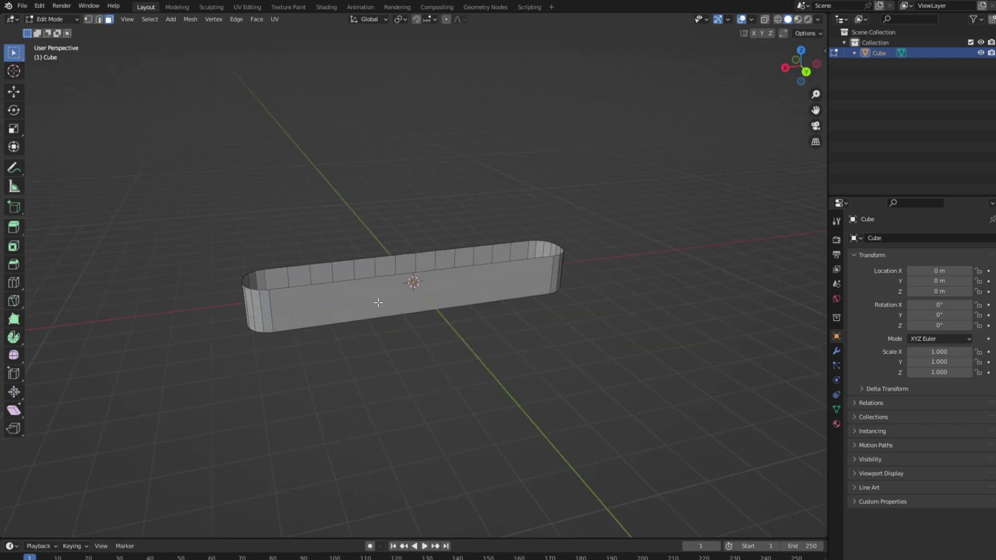
Add vertical loop cuts along the band's length with 12 cuts.
key("ctrl+r")
left_click(378, 303)
right_click(379, 303)
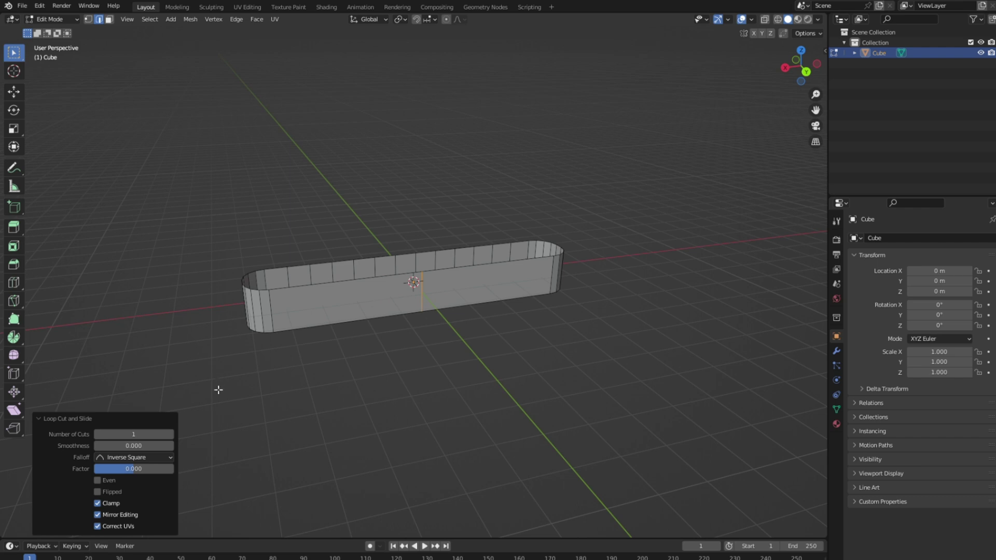
left_click(159, 435)
key("Return")
scroll(340, 363, "up", 2)
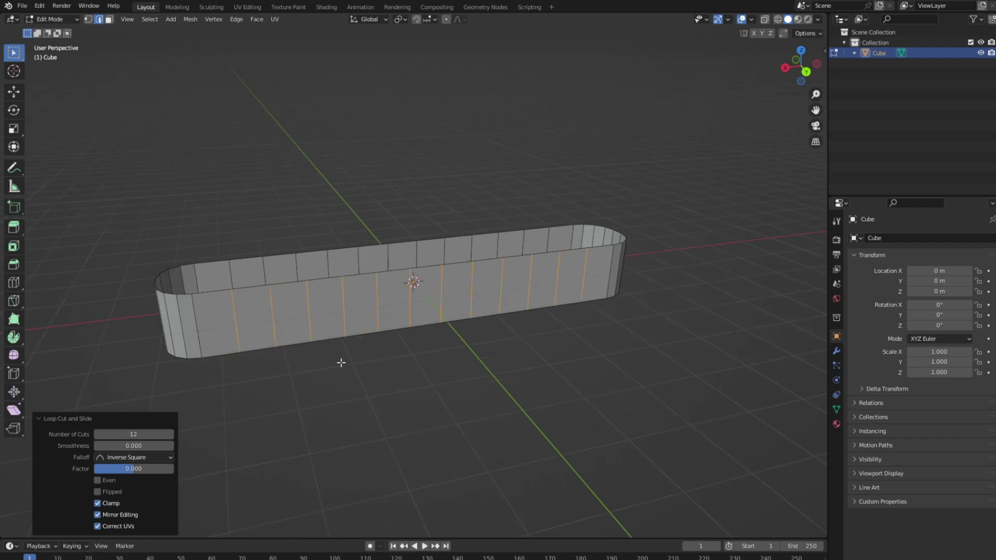
scroll(307, 367, "up", 2)
middle_click_drag(307, 368, 355, 346)
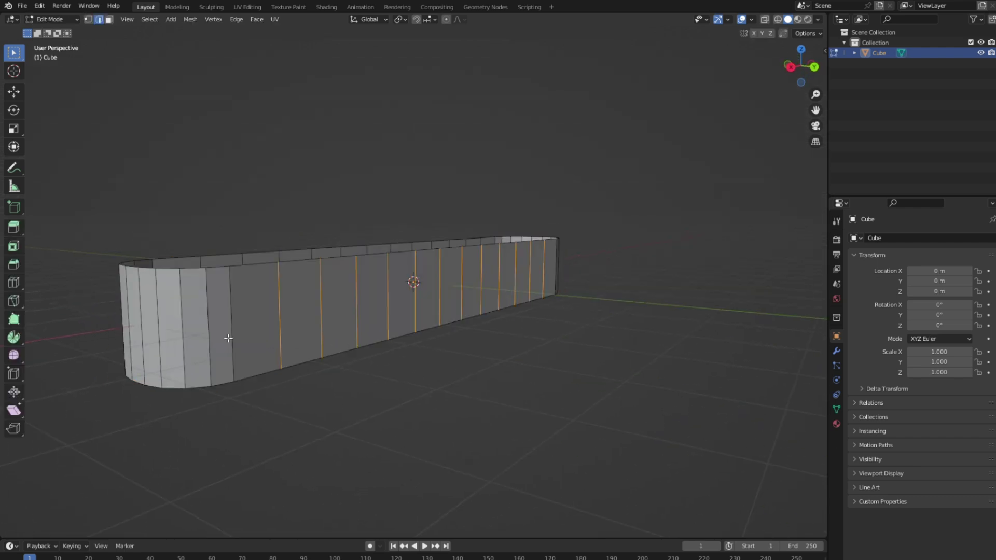
Add horizontal loop cuts around the band, settling on 4 cuts.
key("ctrl+r")
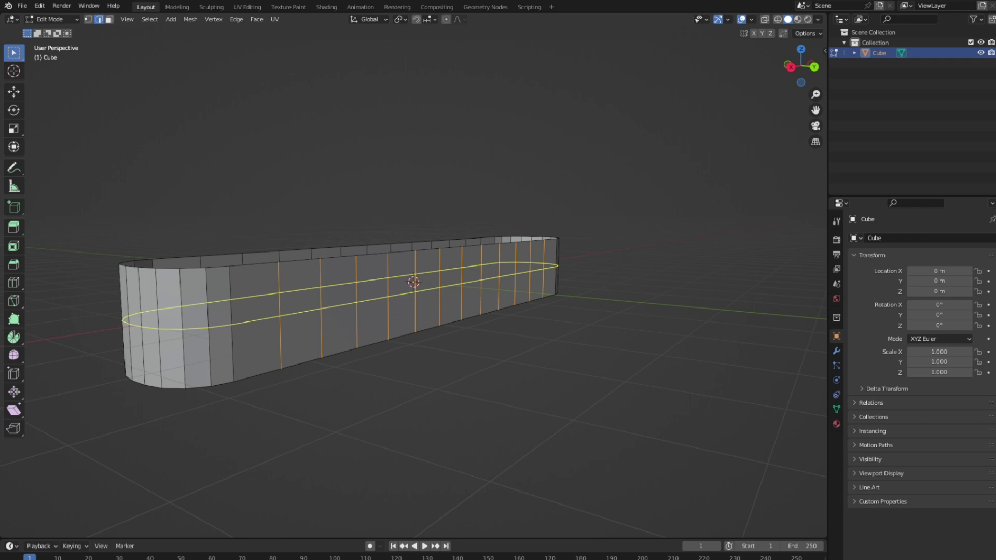
left_click(228, 338)
right_click(228, 339)
left_click(173, 434)
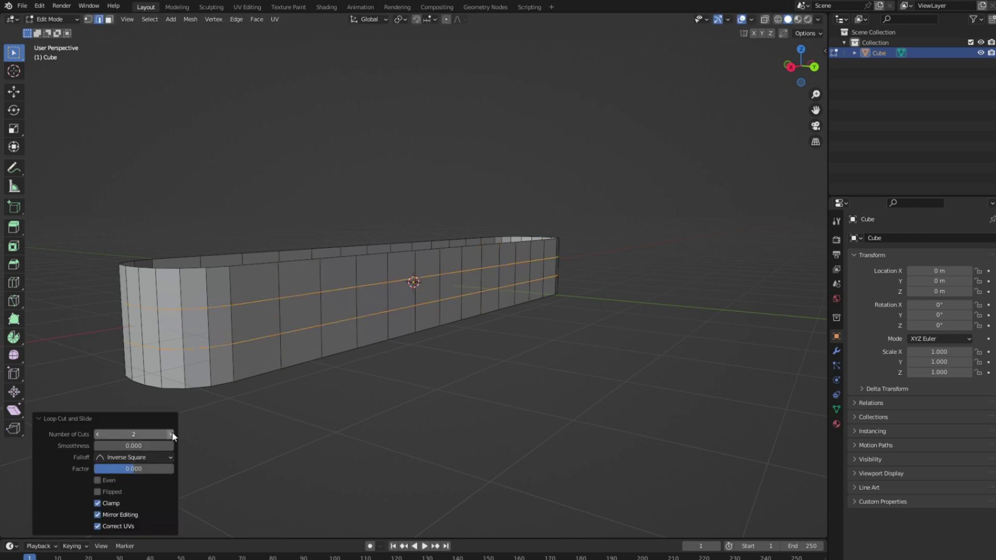
left_click(173, 433)
left_click(173, 434)
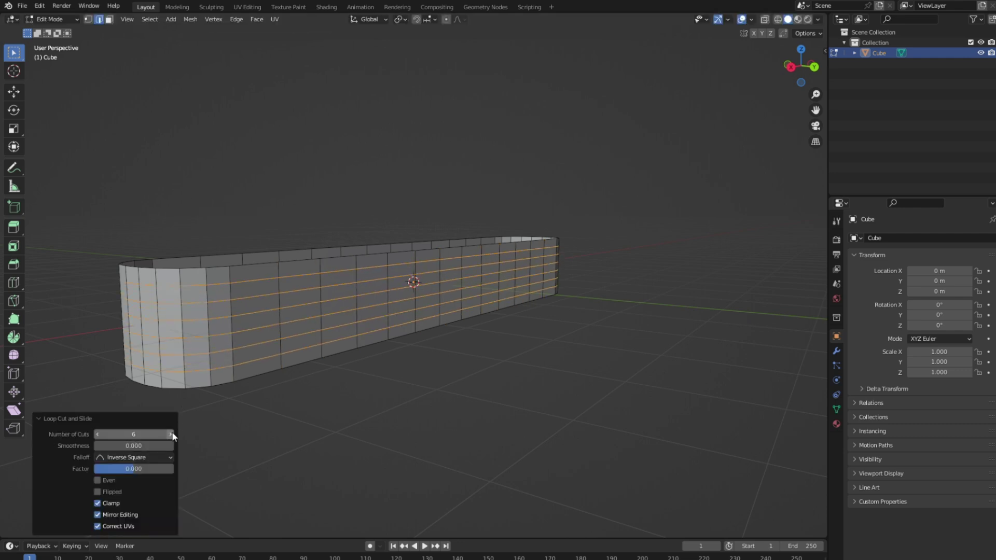
left_click(97, 434)
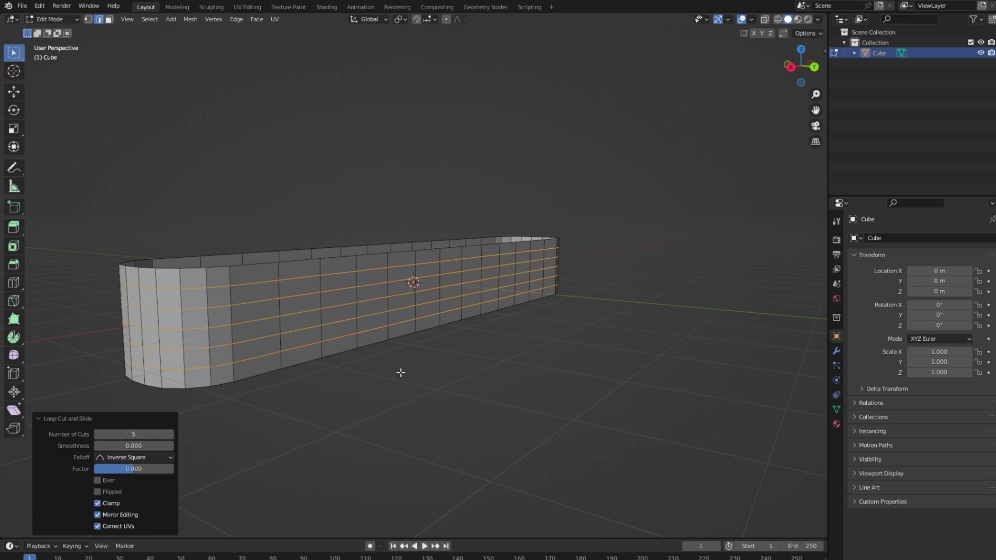
middle_click_drag(400, 372, 236, 407)
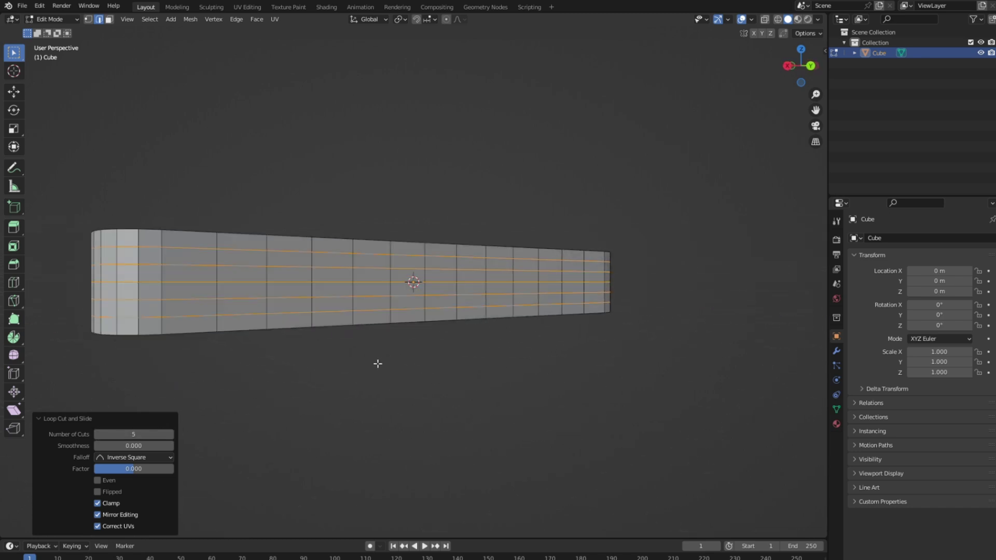
left_click(98, 435)
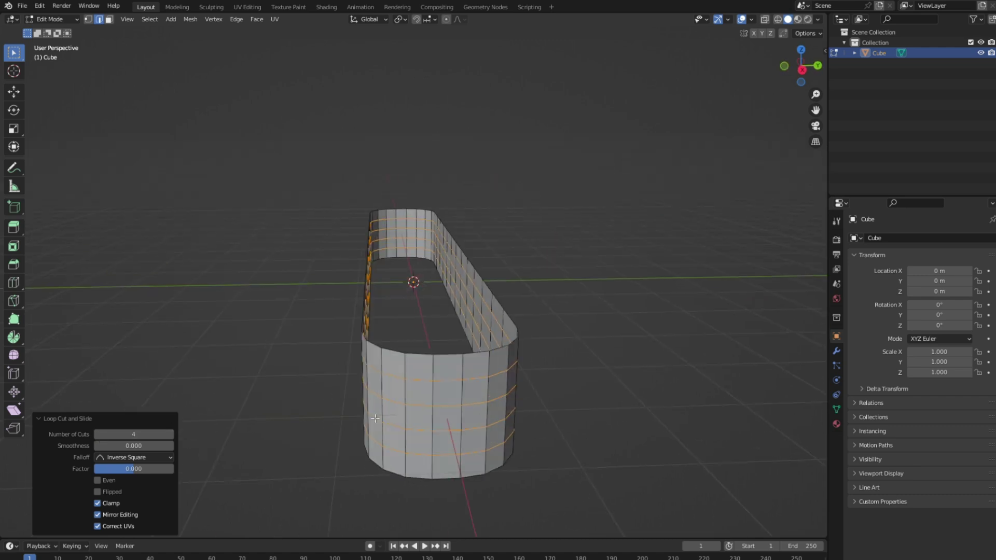
Shade the band smooth in Object Mode.
key("Tab")
right_click(362, 412)
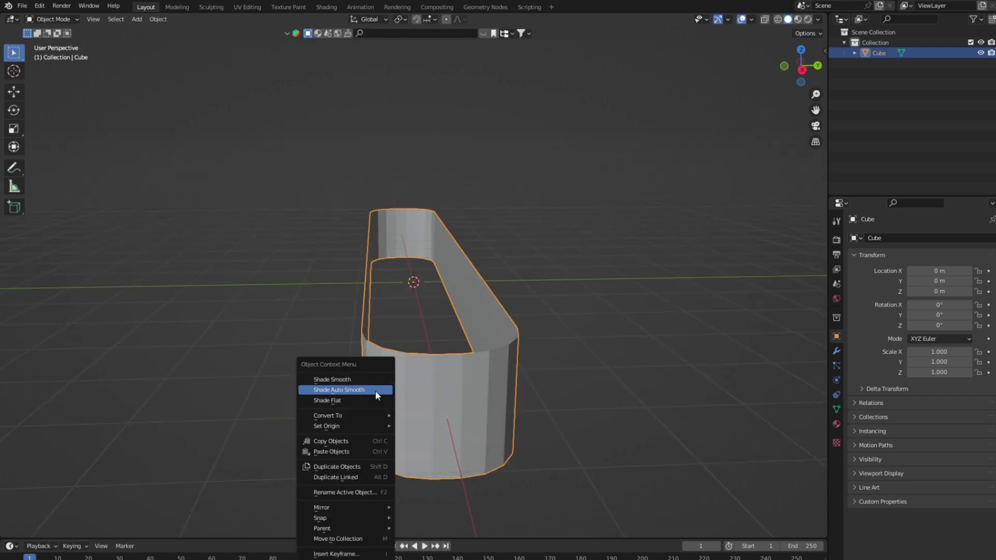
left_click(375, 387)
middle_click_drag(389, 378, 474, 376)
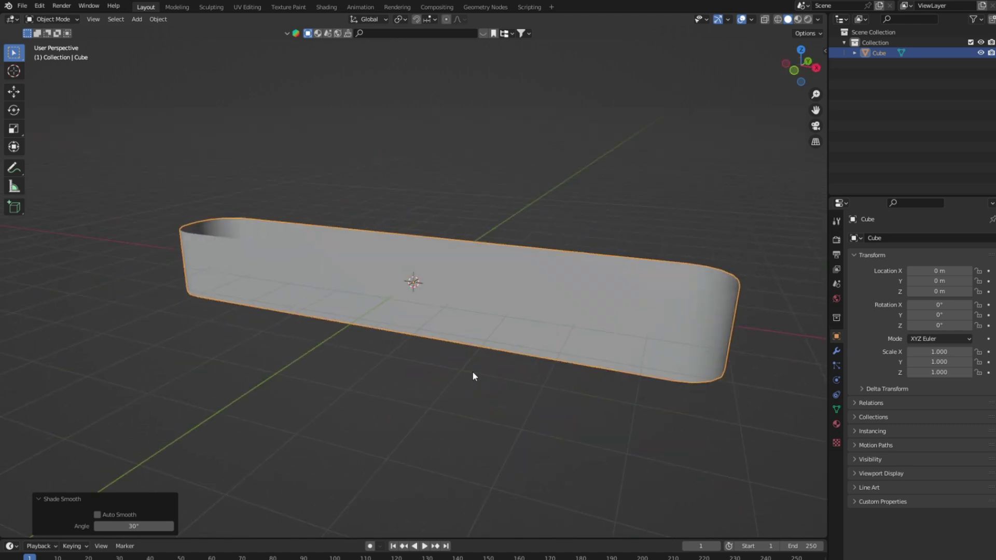
Add a Solidify modifier and drag its thickness to 0.02 m.
left_click(837, 351)
left_click(885, 239)
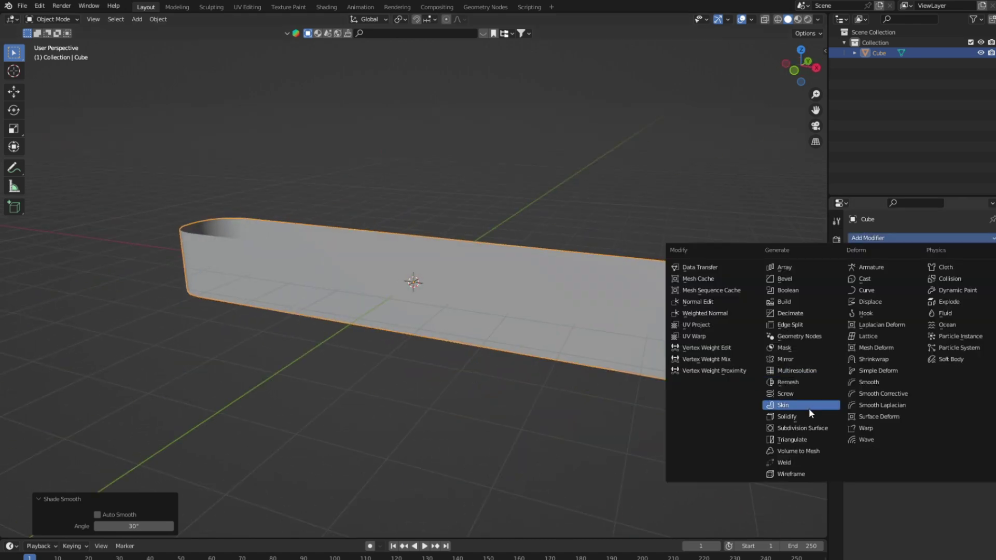
left_click(809, 407)
mouse_move(649, 324)
middle_mouse_down()
mouse_move(623, 345)
mouse_move(743, 340)
middle_mouse_up()
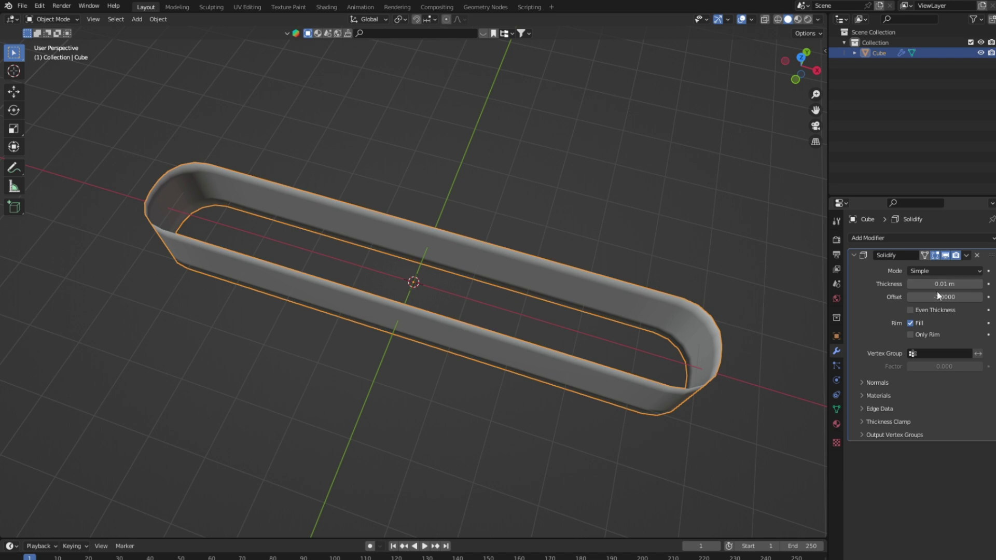
left_click_drag(945, 284, 903, 284)
mouse_move(673, 363)
middle_mouse_down()
mouse_move(630, 320)
mouse_move(603, 330)
mouse_move(597, 348)
middle_mouse_up()
Add a level-2 Subdivision modifier with Ctrl+2 and adjust Solidify thickness from 0.01 m.
key("ctrl+2")
scroll(596, 347, "up", 5)
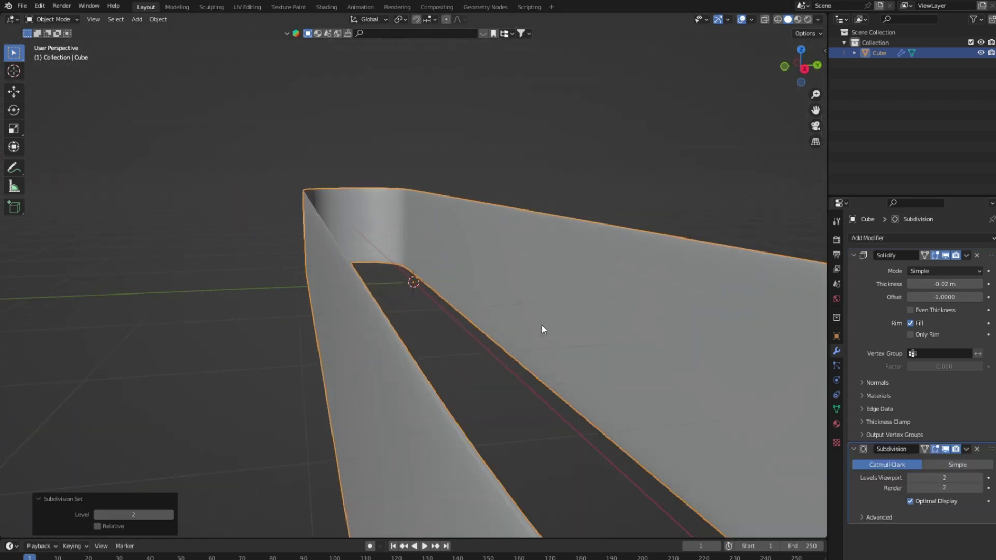
middle_click_drag(542, 326, 469, 313)
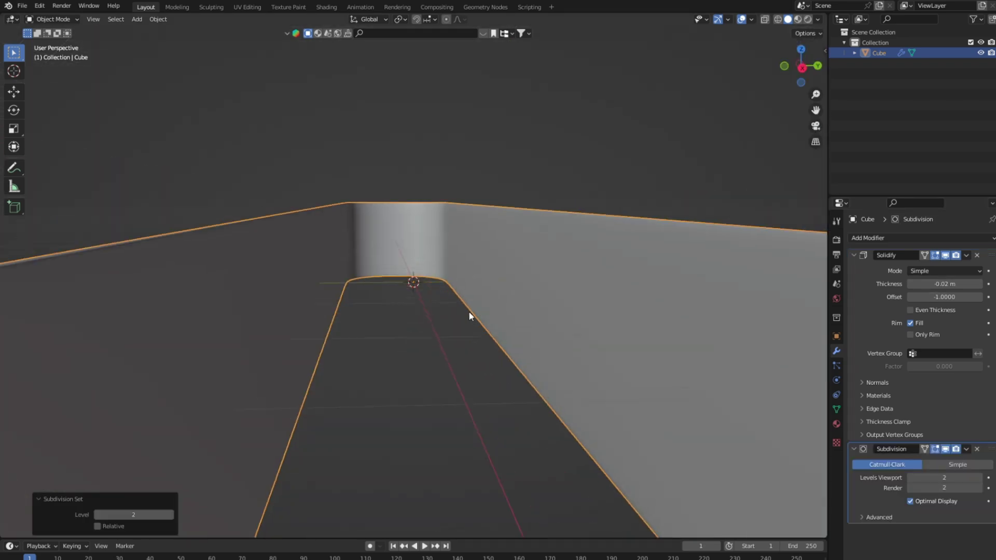
left_click(980, 285)
left_click(980, 285)
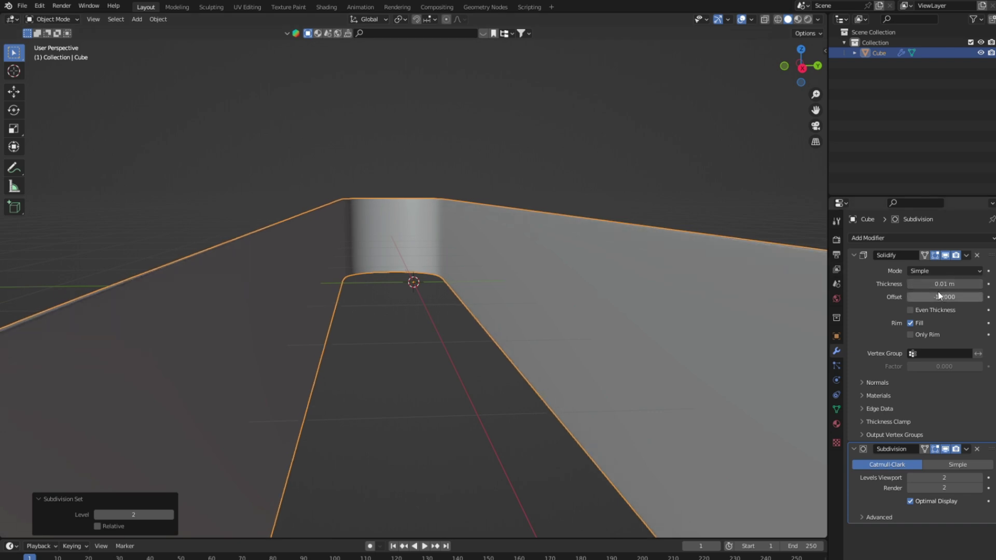
middle_click_drag(519, 332, 649, 332)
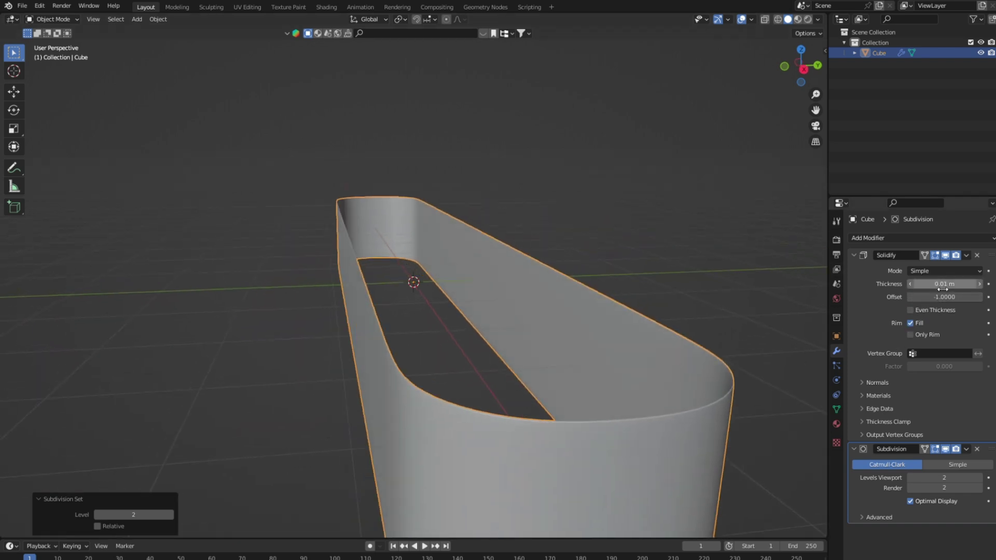
left_click_drag(945, 284, 960, 284)
Reapply Shade Smooth to the subdivided band and reselect it.
scroll(547, 363, "down", 3)
scroll(547, 364, "down", 3)
middle_click_drag(547, 364, 589, 391)
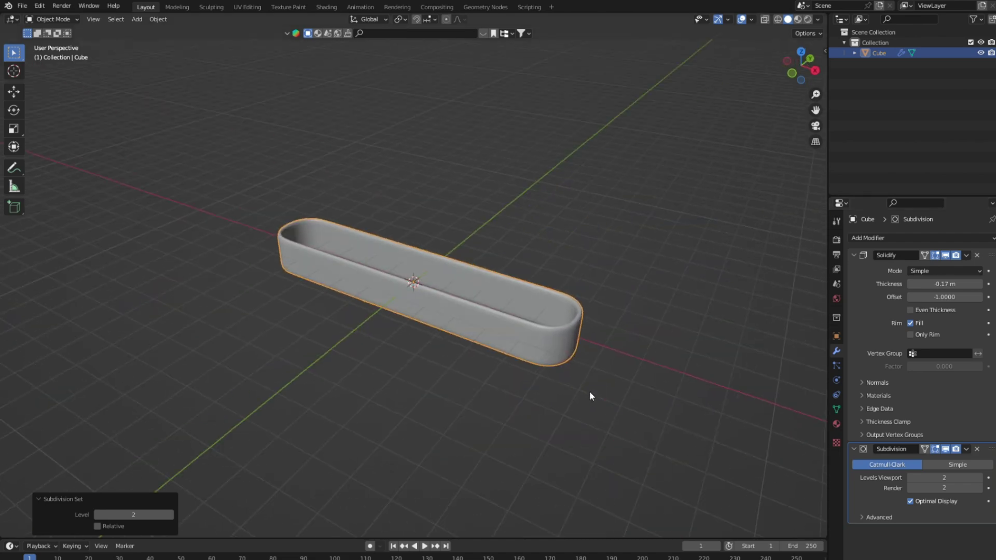
right_click(478, 330)
left_click(476, 328)
right_click(476, 328)
left_click(475, 327)
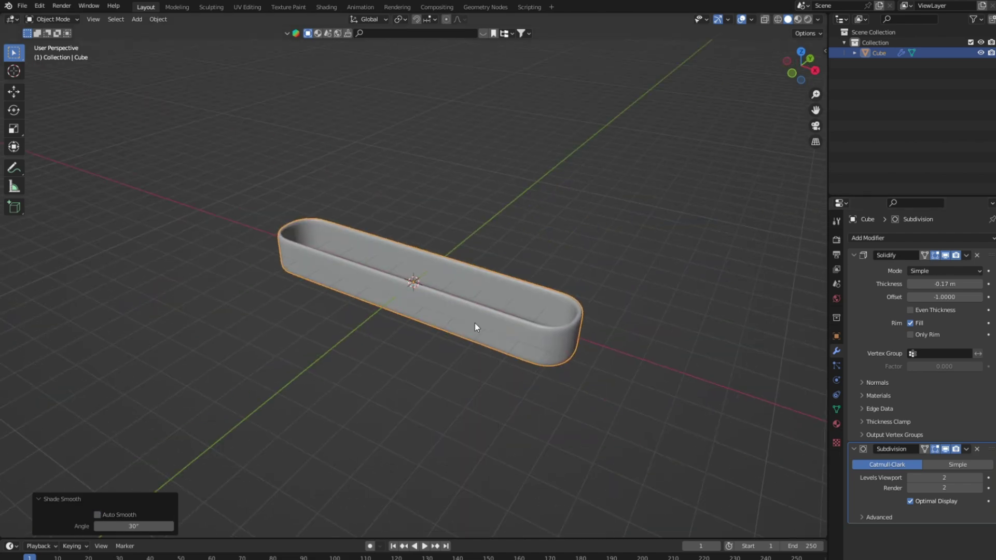
middle_click_drag(475, 327, 566, 351)
left_click(566, 350)
left_click(467, 296)
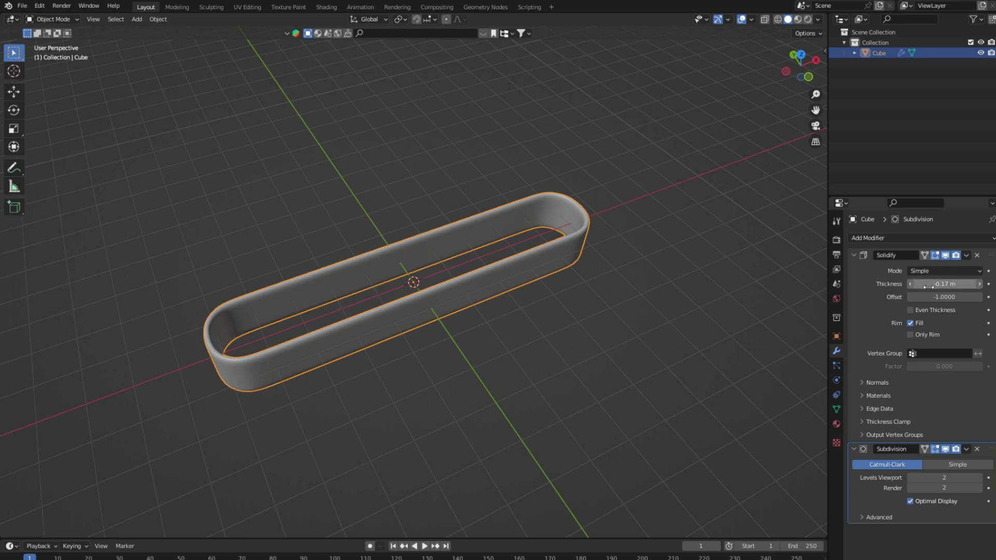
Settle the Solidify thickness at about 0.08 m and switch to front orthographic view.
left_click_drag(929, 287, 921, 284)
left_click(664, 347)
scroll(664, 347, "up", 3)
mouse_move(665, 346)
middle_mouse_down()
mouse_move(686, 300)
mouse_move(727, 304)
middle_mouse_up()
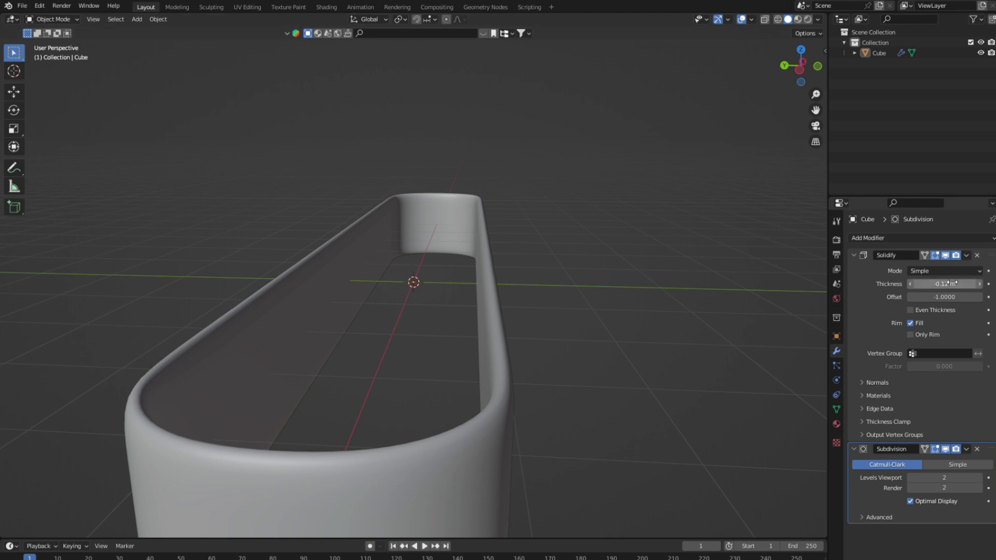
left_click_drag(944, 283, 878, 301)
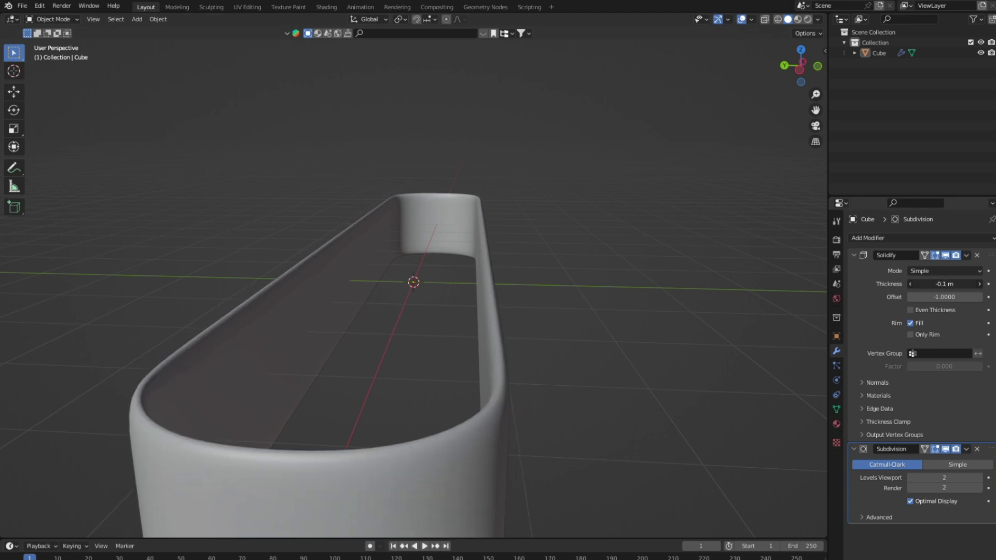
middle_click_drag(572, 337, 519, 316)
left_click(519, 315)
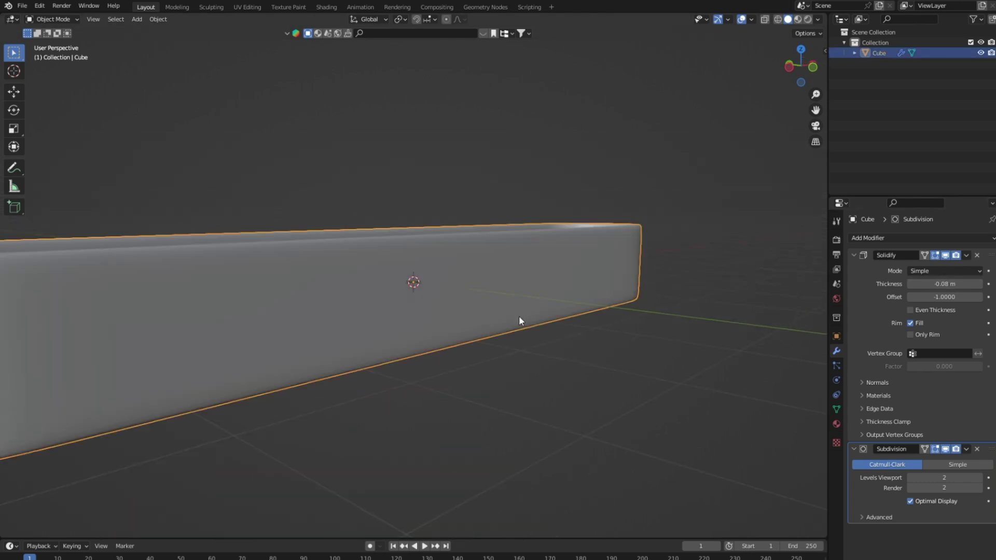
key("KP_3")
key("KP_1")
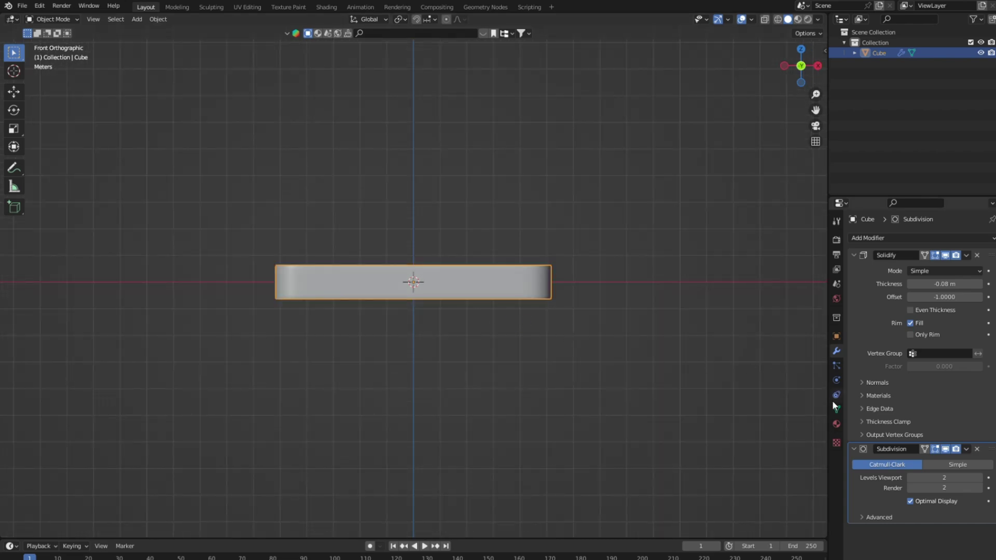
Enable Cloth physics on the band and apply the Rubber preset.
left_click(837, 381)
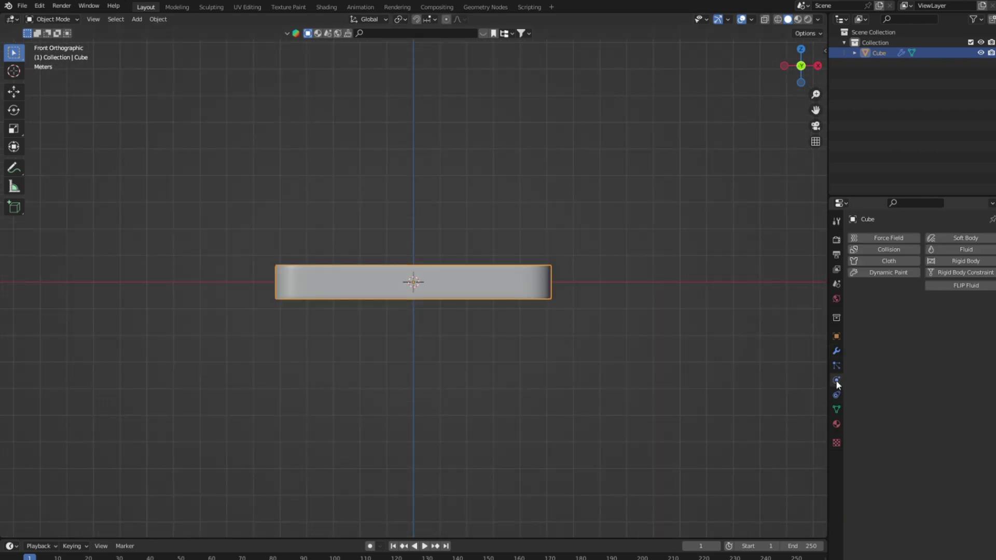
left_click(895, 261)
left_click(979, 303)
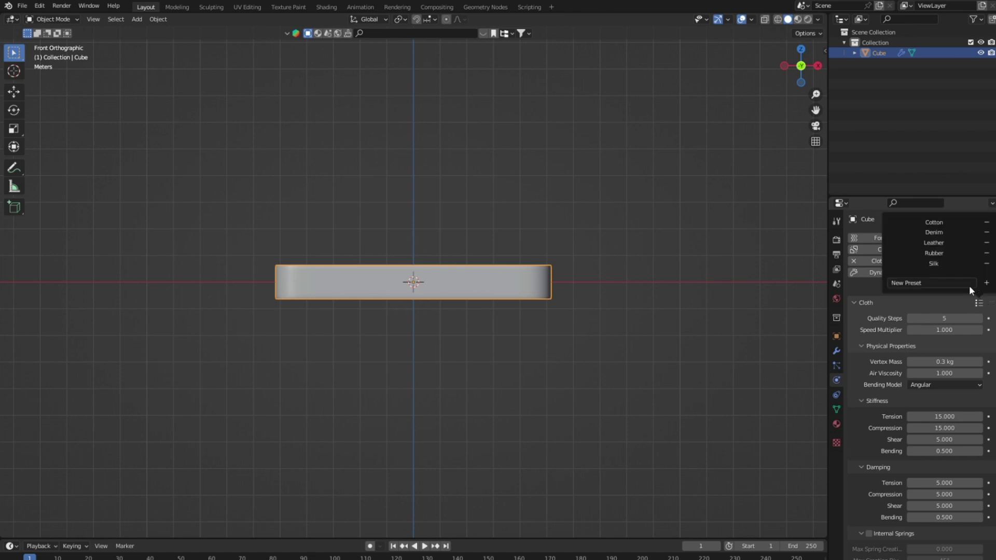
left_click(938, 254)
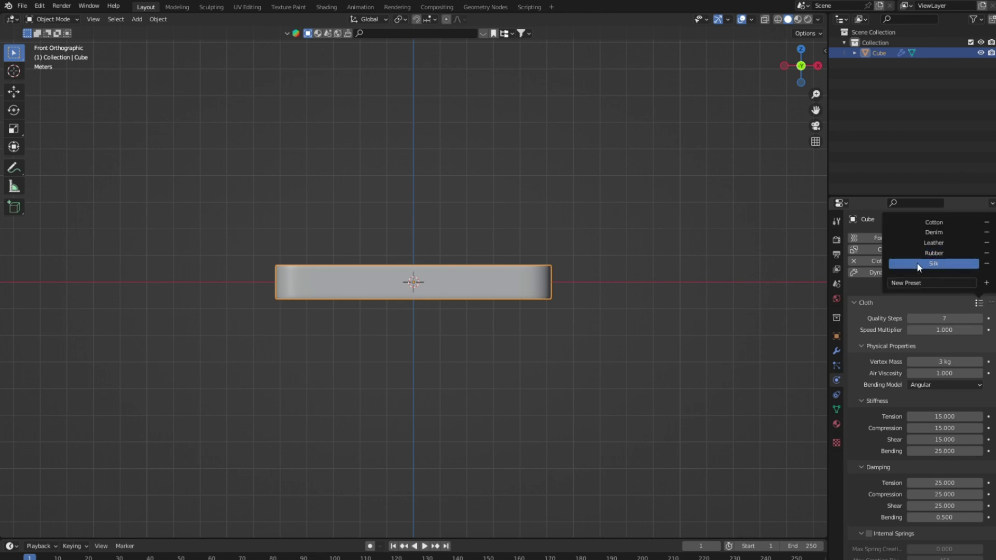
Set the cloth Collisions Quality to 5 and enable Self Collisions.
scroll(888, 465, "down", 7)
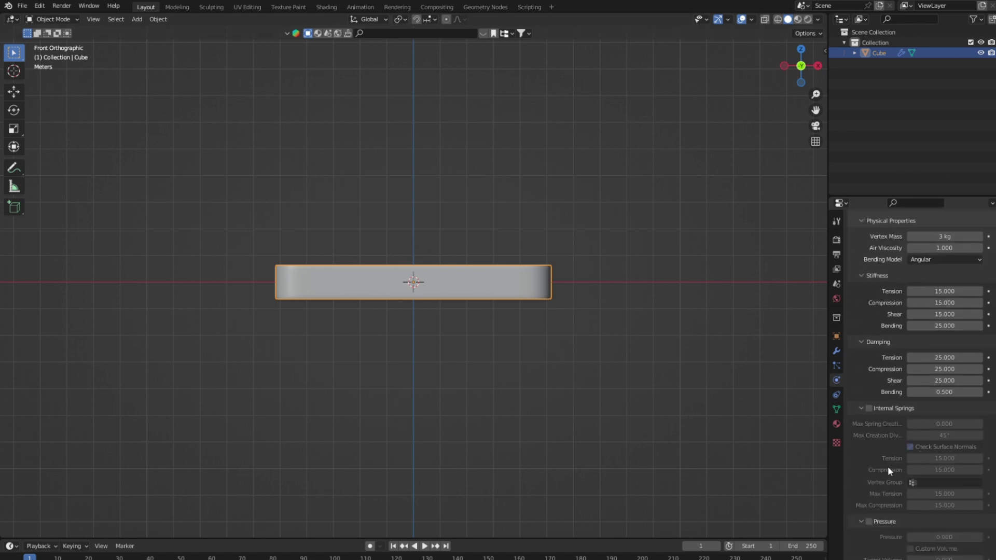
scroll(886, 468, "down", 3)
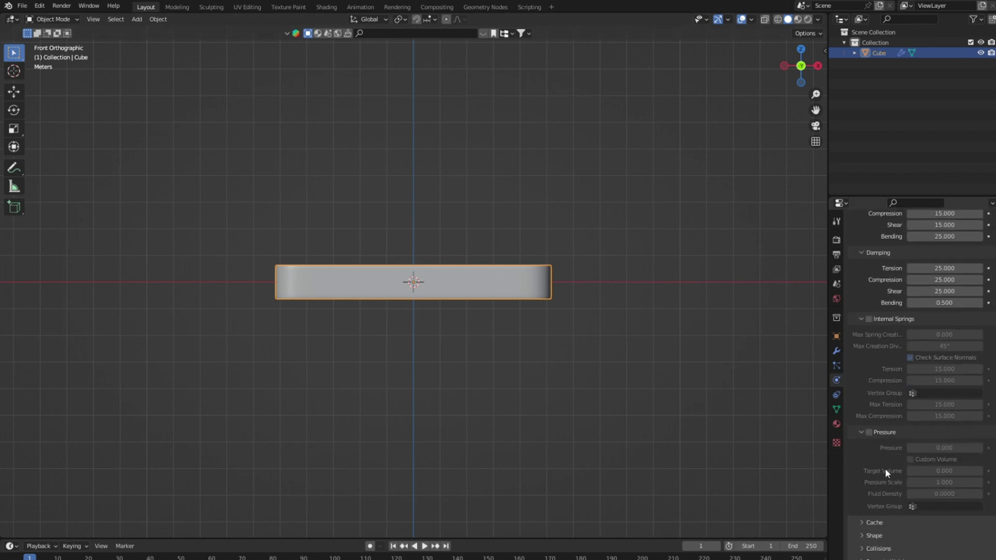
left_click(860, 537)
scroll(912, 558, "down", 4)
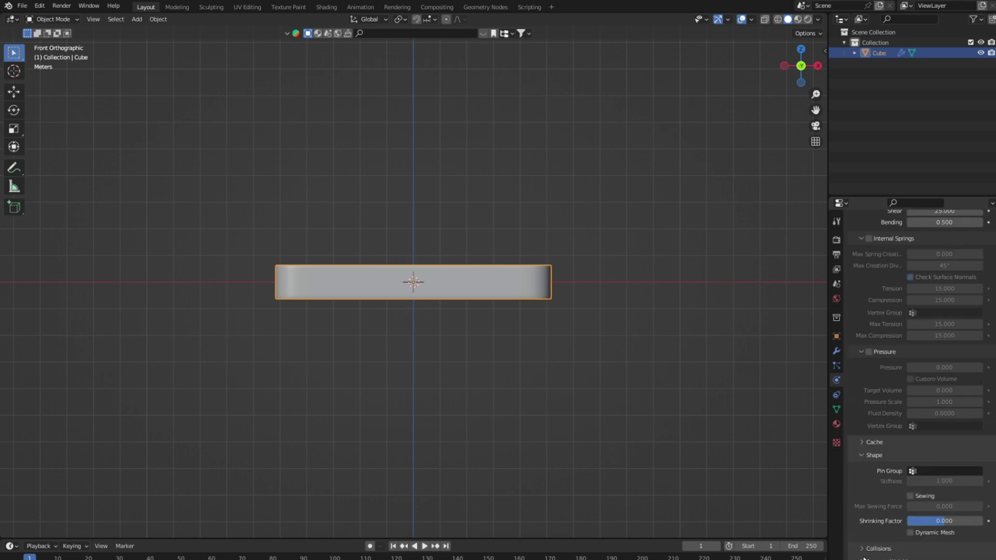
scroll(864, 557, "down", 5)
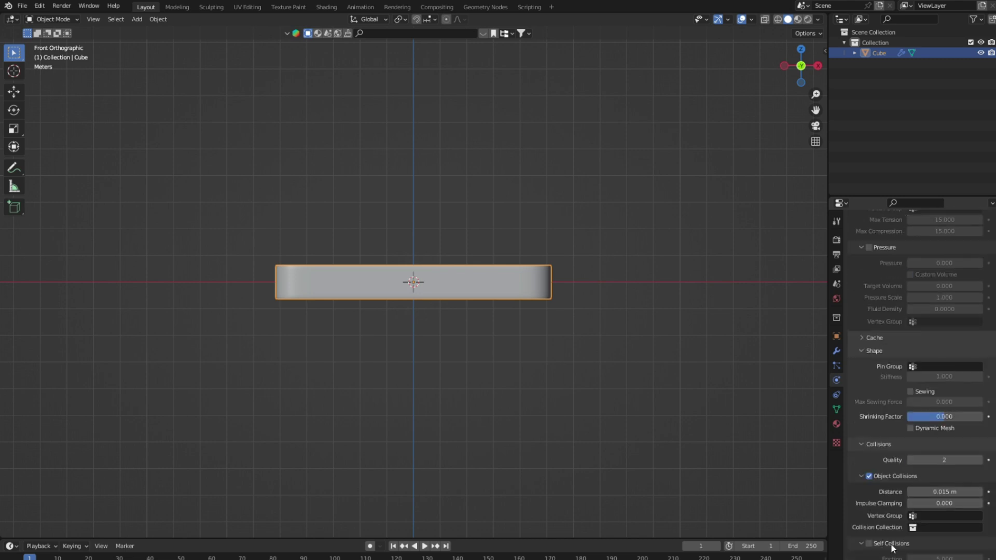
left_click(979, 460)
left_click(979, 460)
scroll(873, 545, "down", 1)
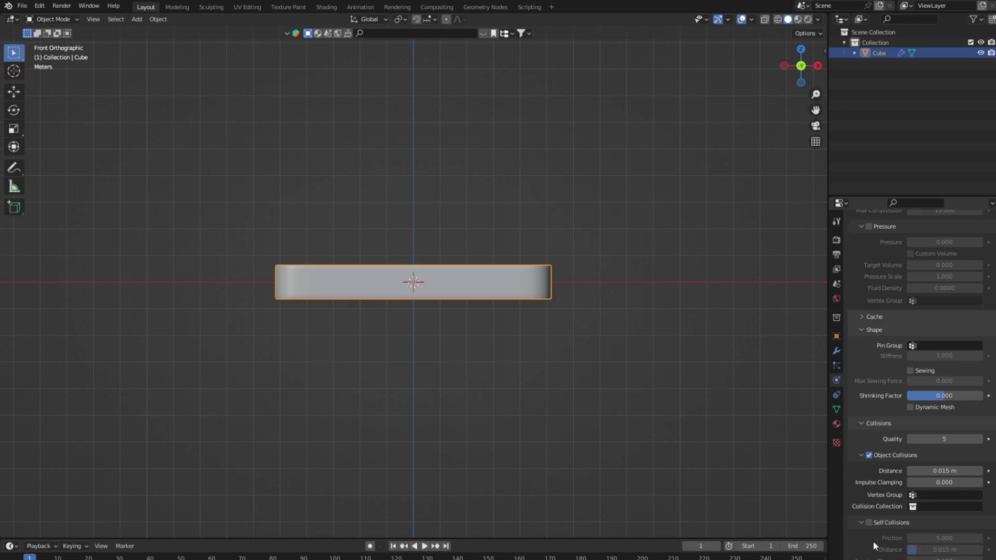
scroll(874, 522, "up", 1)
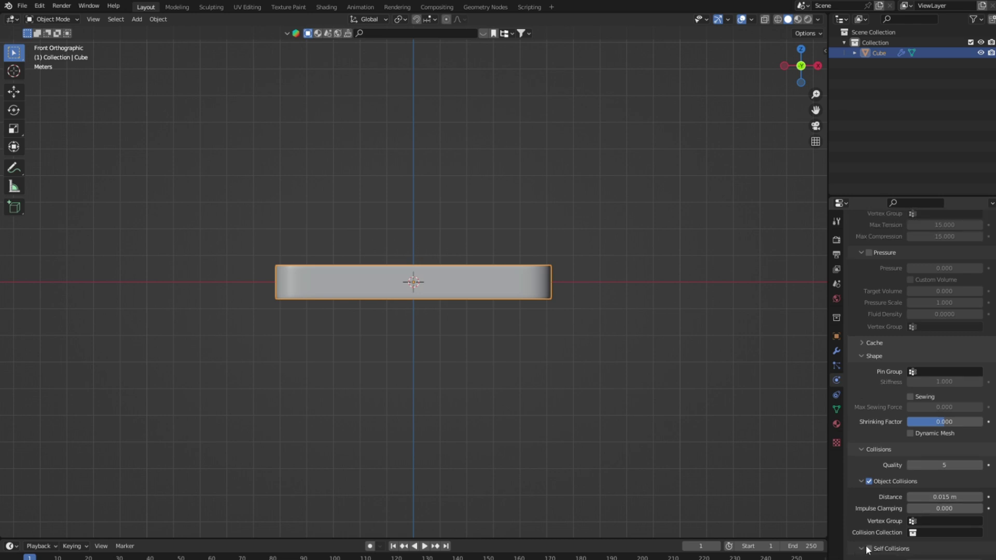
left_click(866, 549)
Preview the cloth simulation, then stop playback back at frame 1.
middle_click_drag(467, 363, 484, 394)
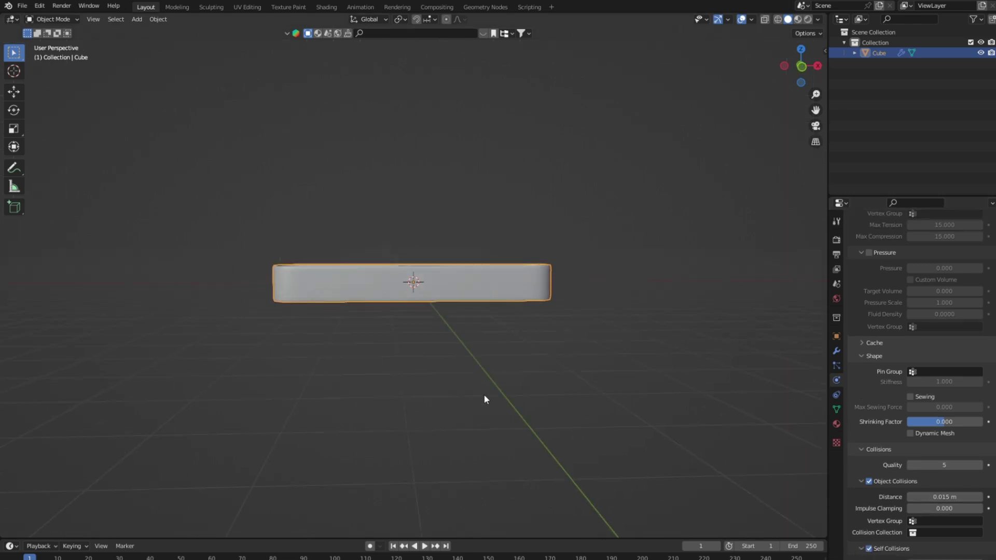
left_click(426, 547)
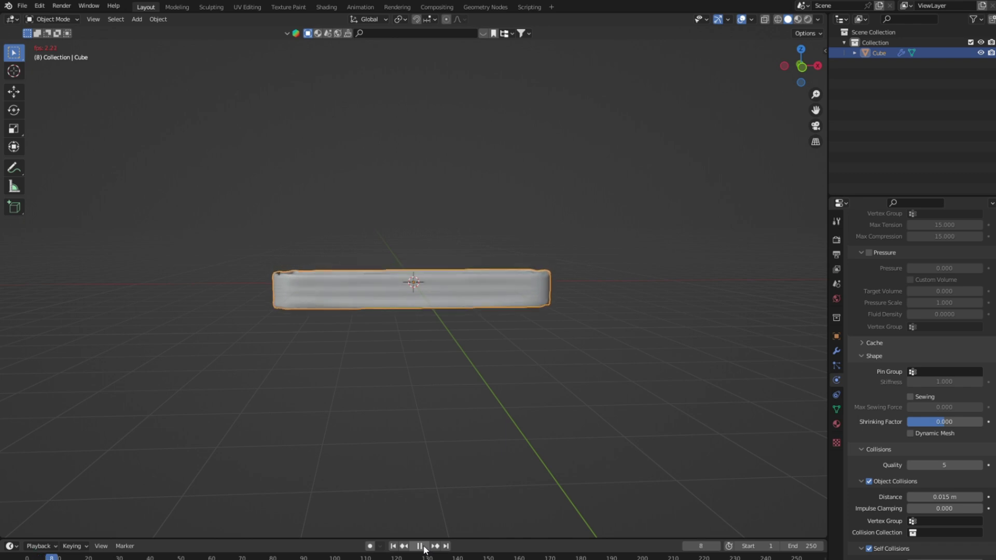
left_click(420, 546)
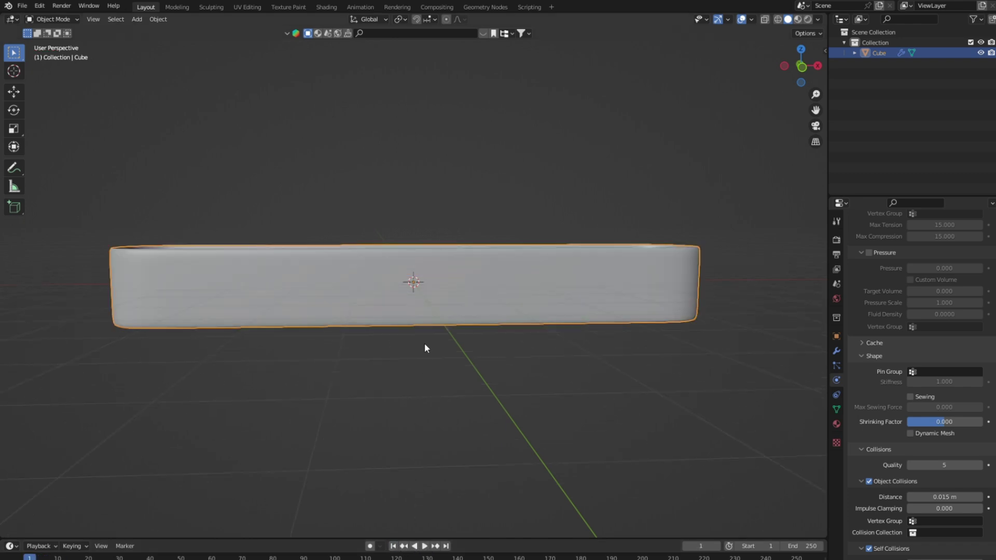
mouse_move(425, 345)
middle_mouse_down()
mouse_move(447, 322)
mouse_move(473, 345)
middle_mouse_up()
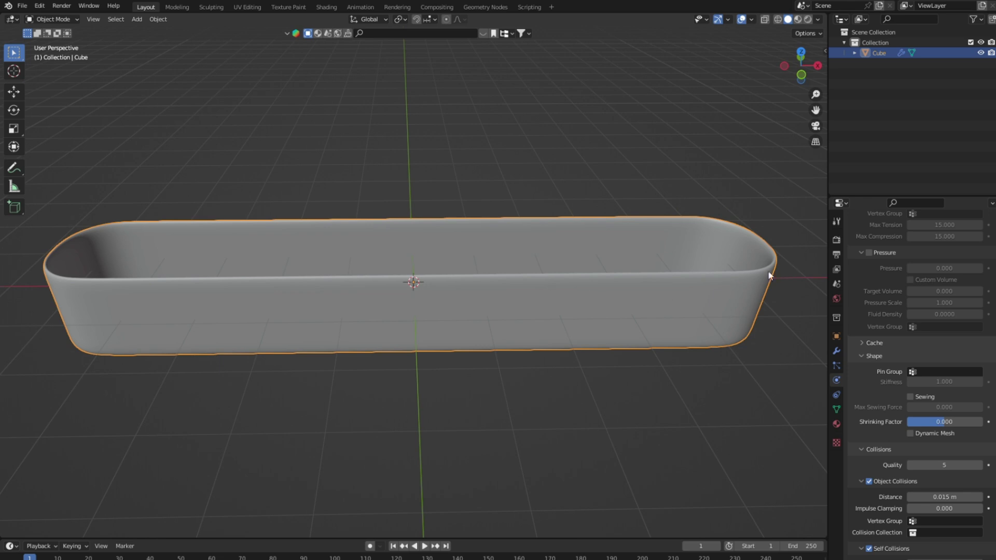
Switch off Gravity in the Scene properties and deselect the band.
left_click(836, 284)
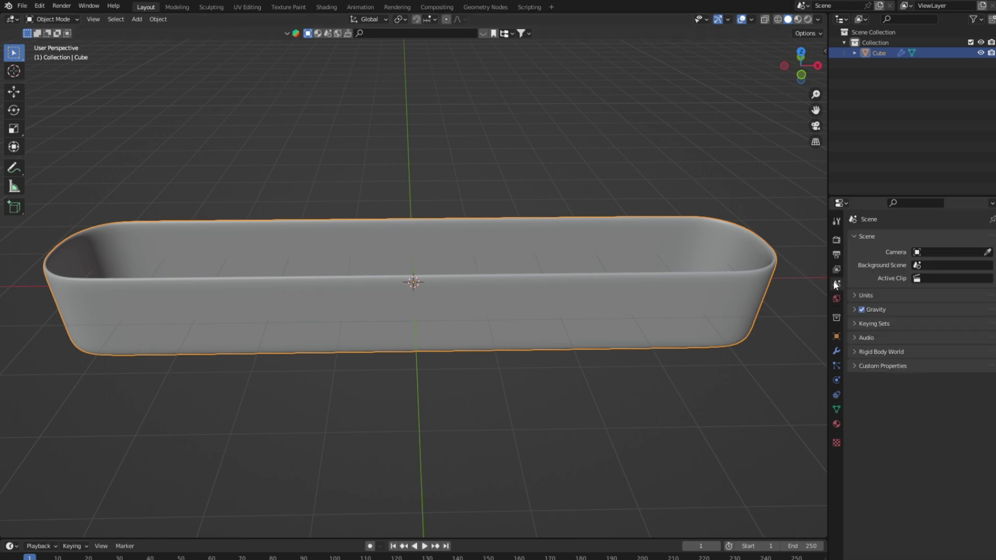
left_click(854, 308)
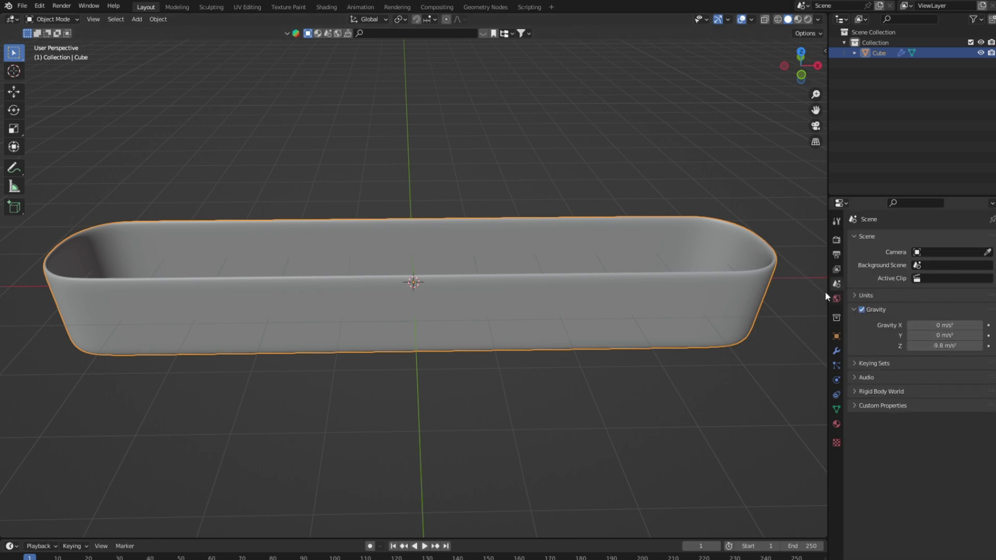
left_click(862, 310)
scroll(471, 359, "down", 3)
left_click(476, 327)
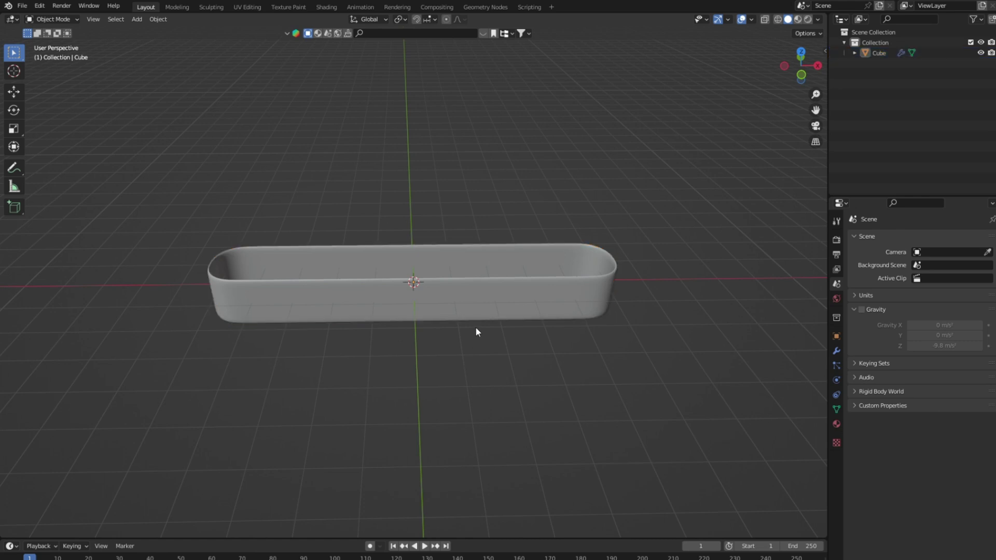
Add a cylinder, scale it down to 0.846 and stretch it tall along Z.
key("KP_3")
key("KP_1")
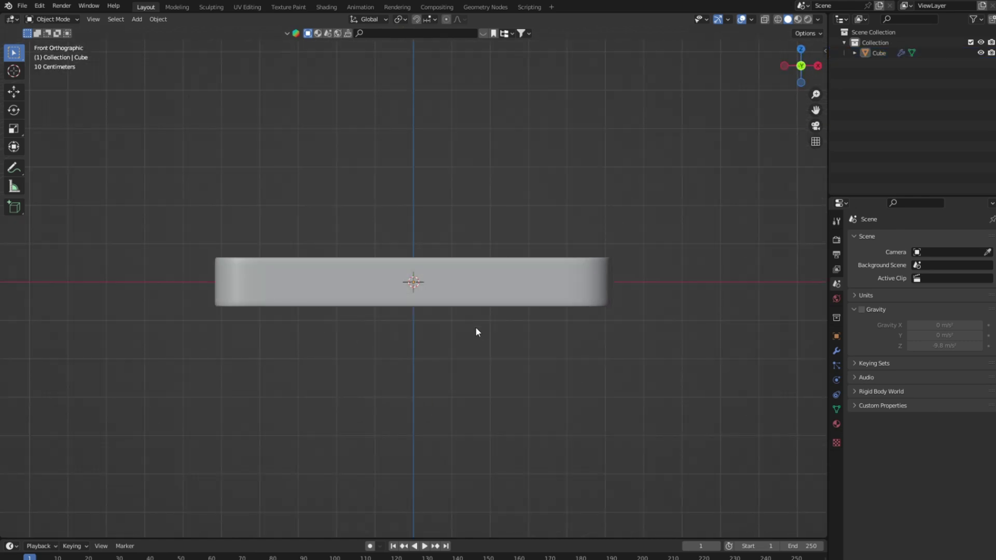
key("shift+a")
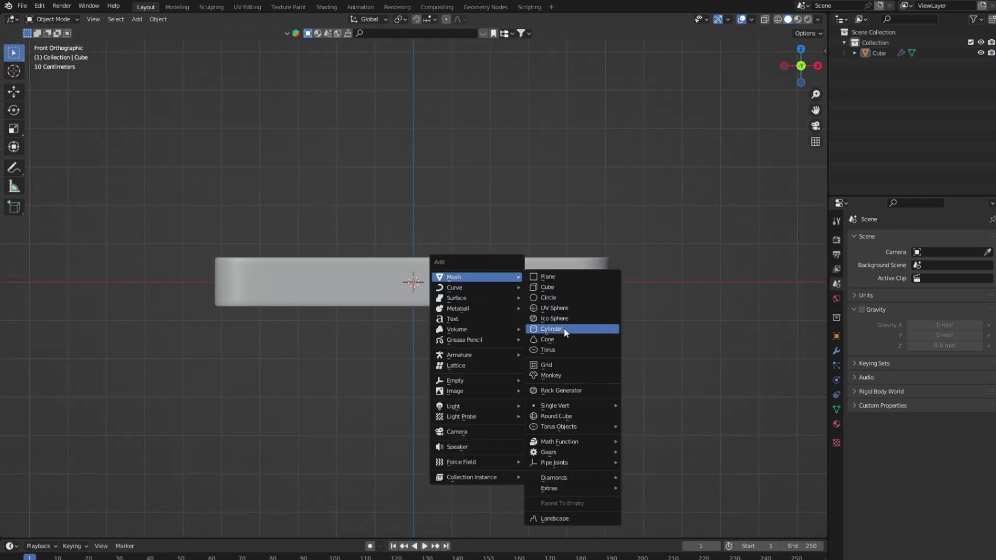
left_click(565, 328)
key("Tab")
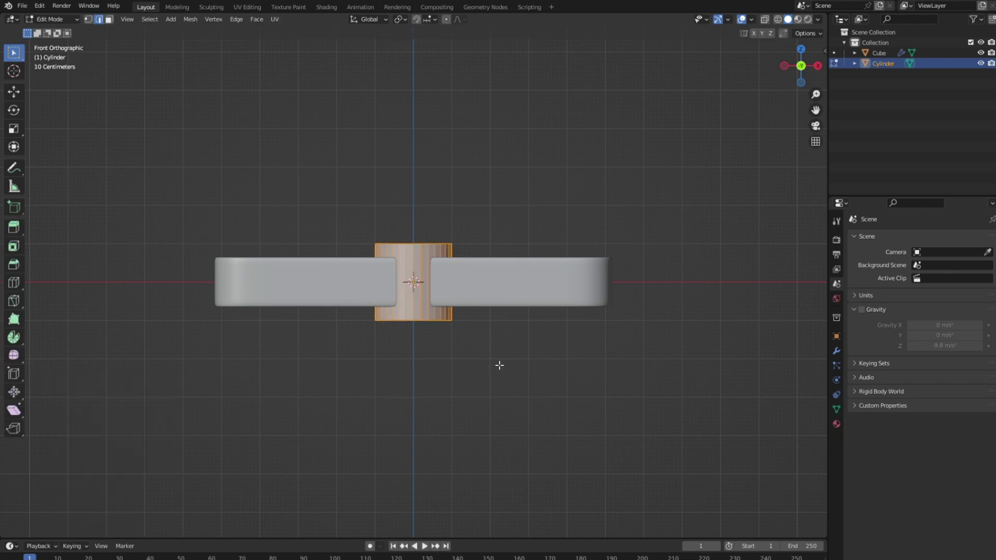
middle_click_drag(498, 362, 503, 403)
key("s")
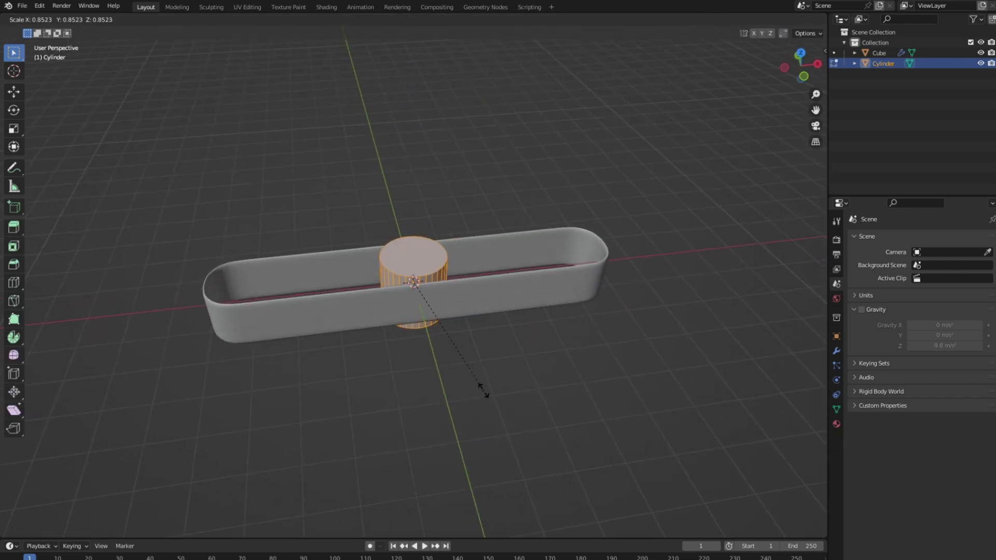
left_click(487, 395)
key("KP_1")
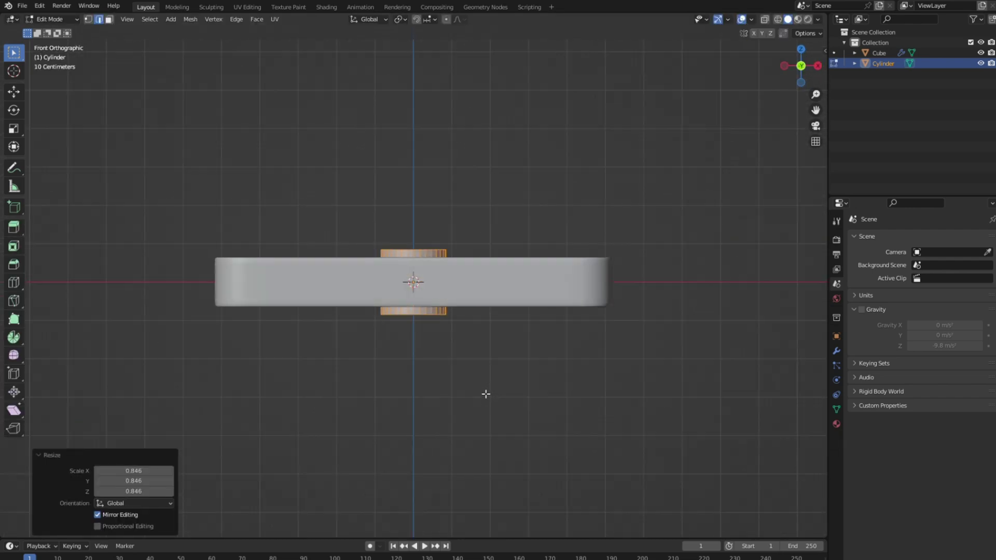
key("z")
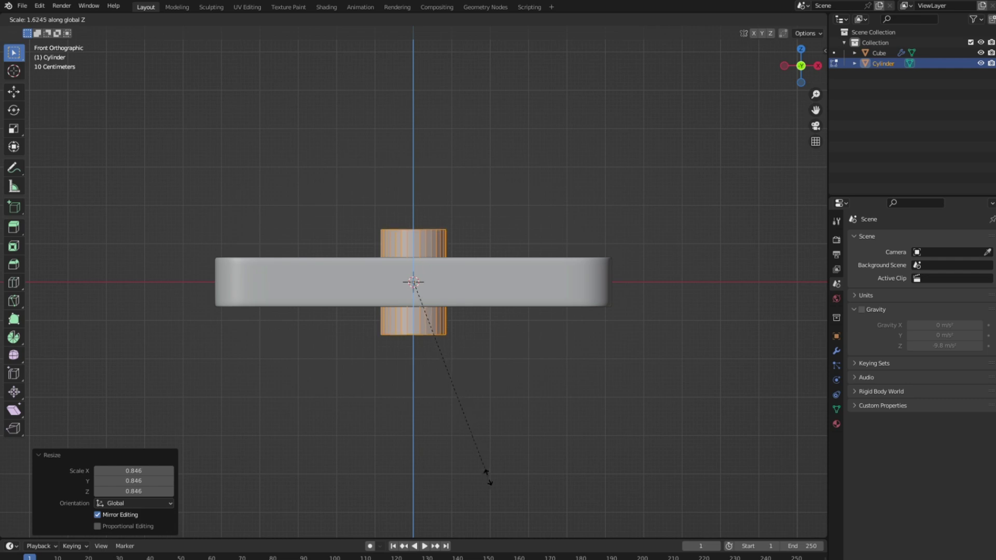
left_click(517, 200)
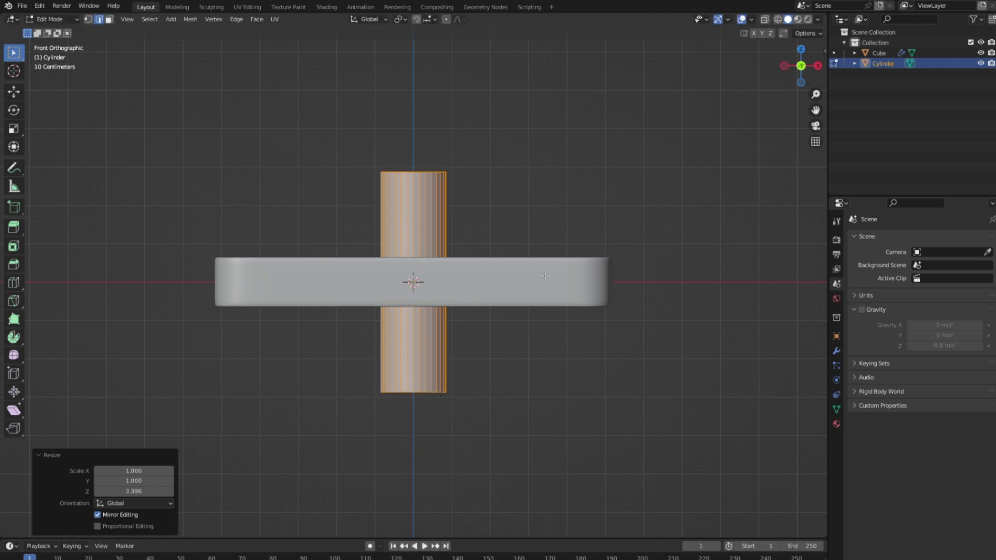
key("Tab")
Move the cylinder along X and Y to sit inside the band's right rounded end.
key("g")
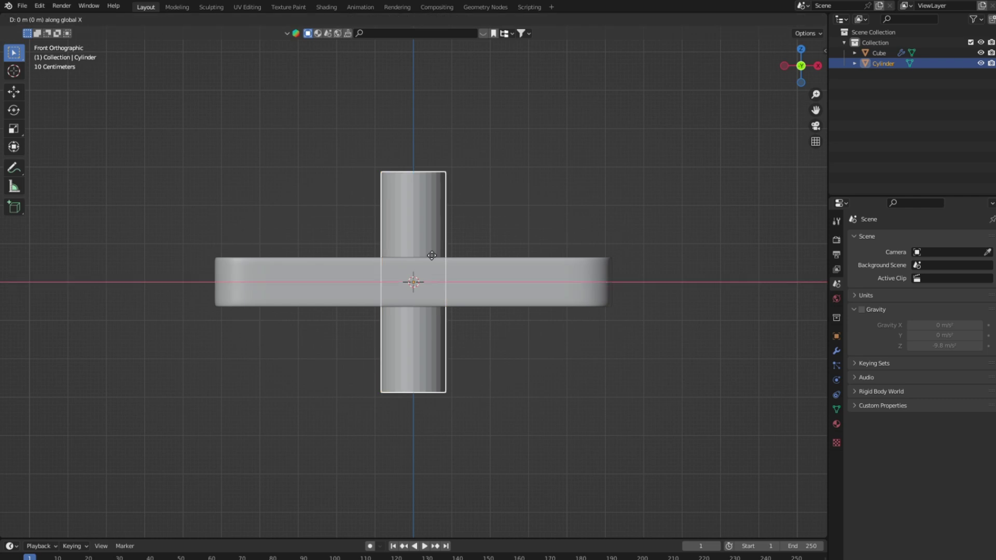
key("x")
left_click(588, 270)
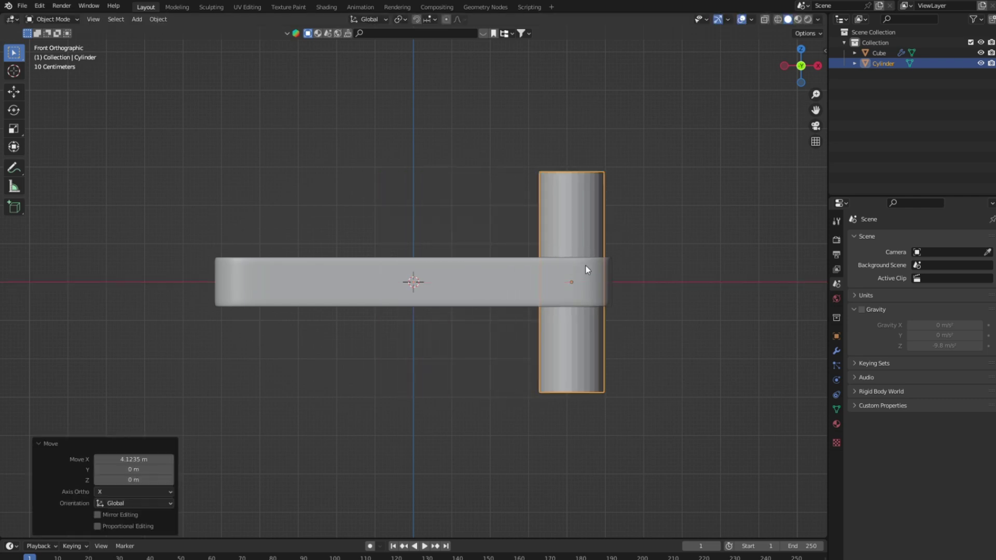
key("KP_7")
key("g")
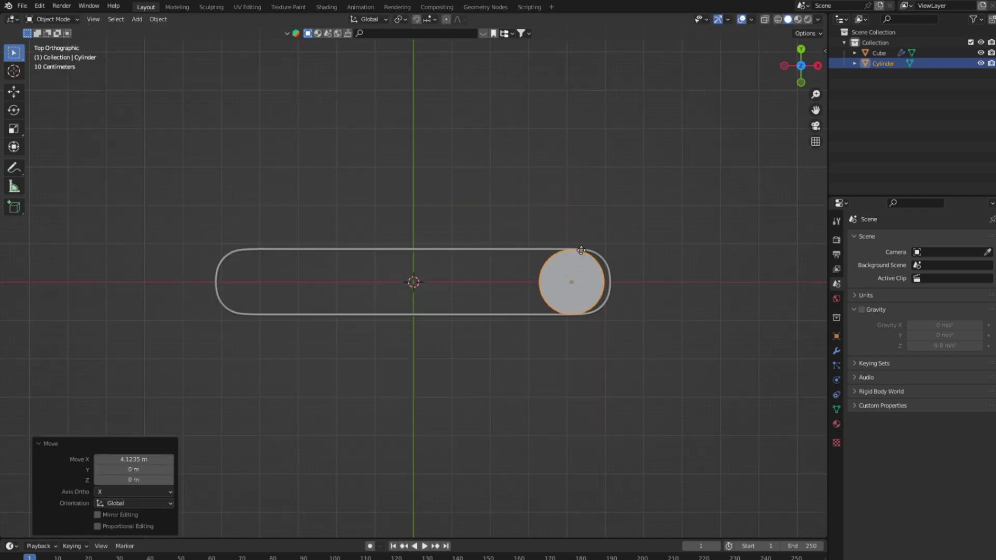
key("y")
left_click(588, 251)
key("g")
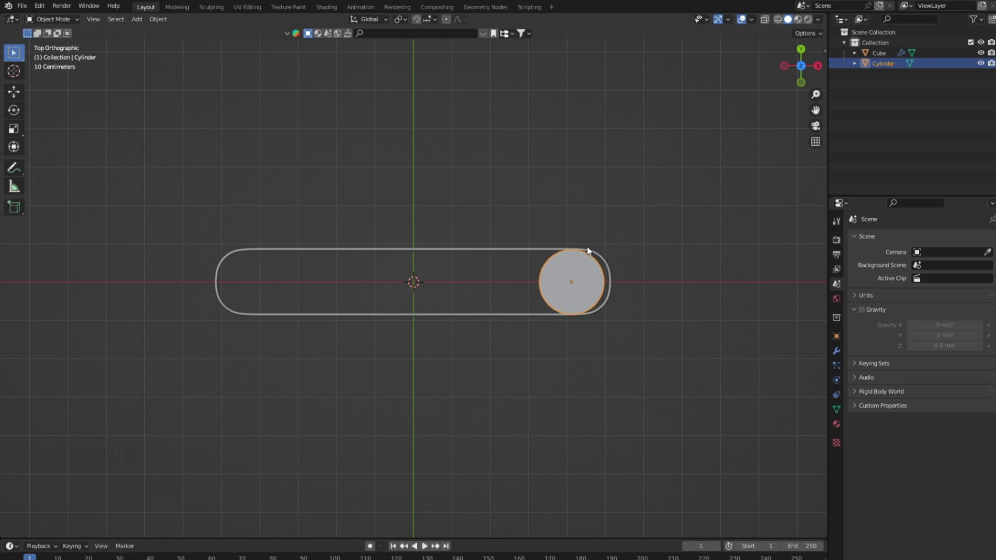
key("x")
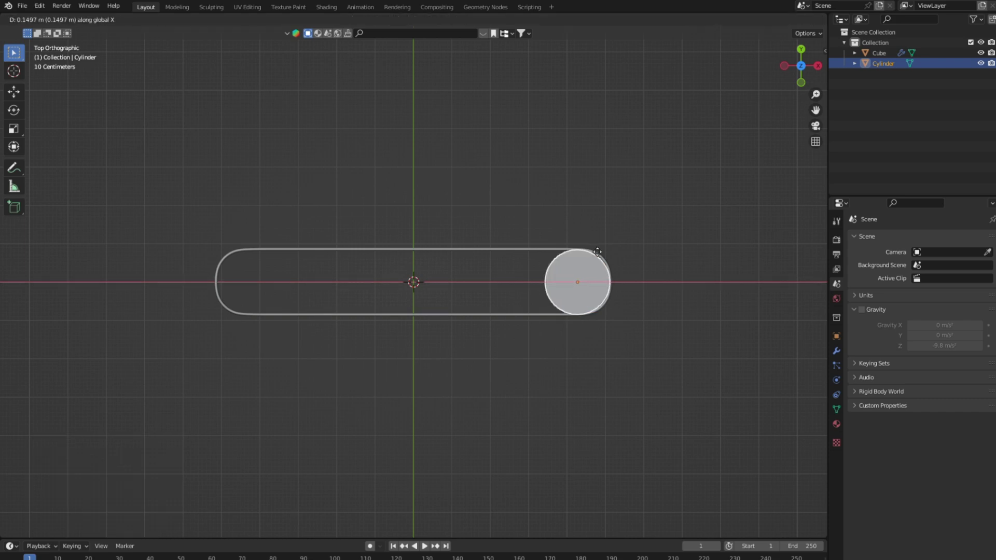
left_click(598, 252)
middle_click_drag(599, 317, 608, 203)
Apply smooth shading to the cylinder.
right_click(606, 195)
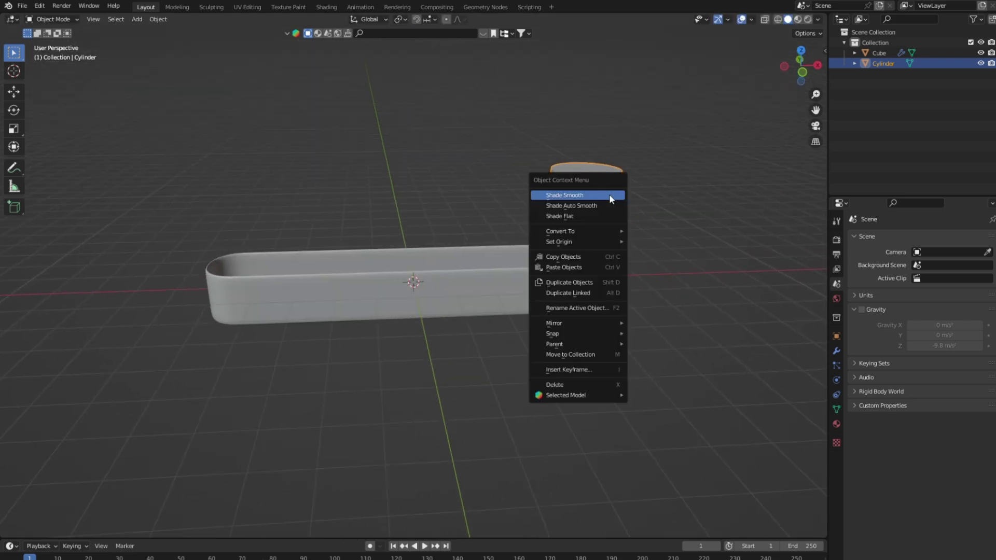
left_click(610, 198)
right_click(608, 211)
left_click(608, 214)
Cut evenly spaced edge loops around the cylinder in Edit Mode.
key("Tab")
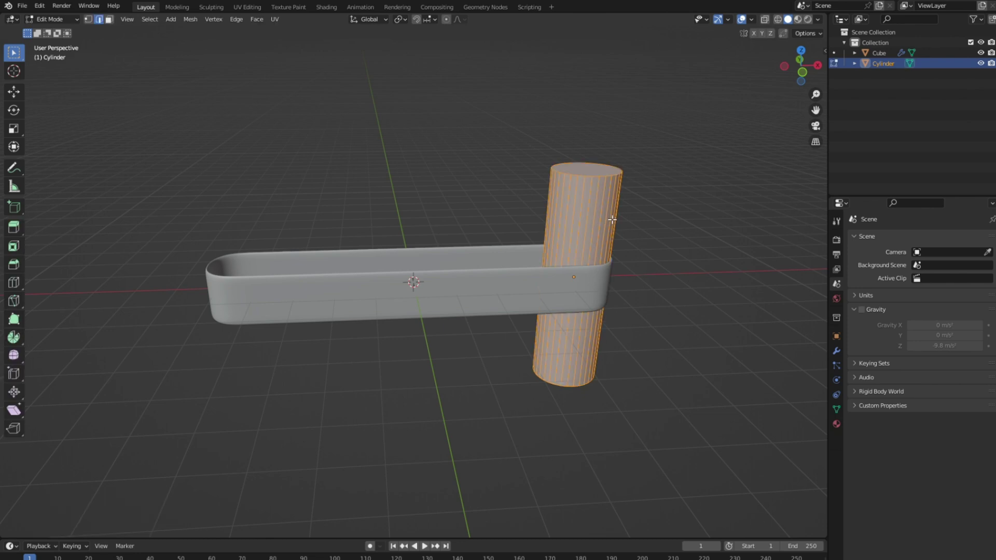
key("ctrl+r")
scroll(592, 236, "up", 7)
left_click(592, 235)
right_click(590, 235)
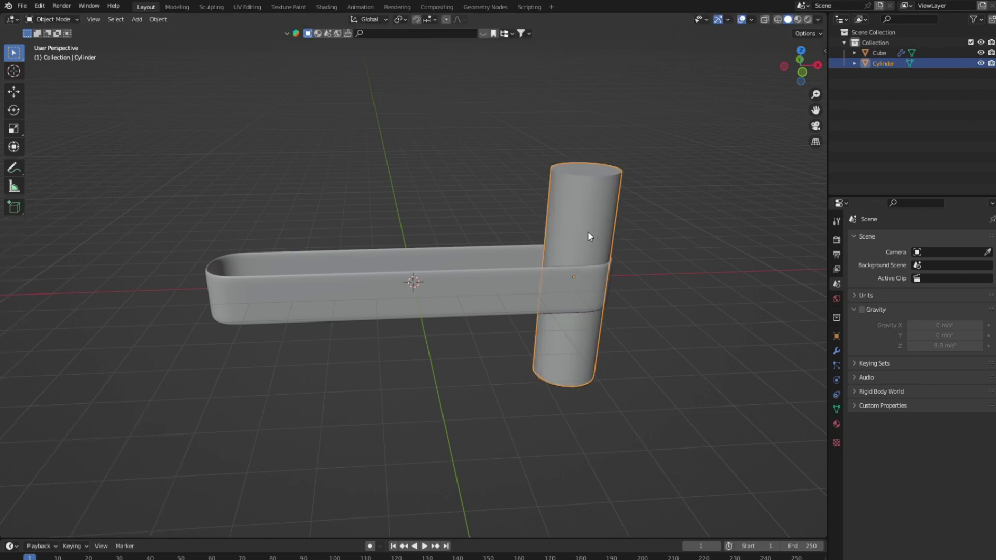
key("Tab")
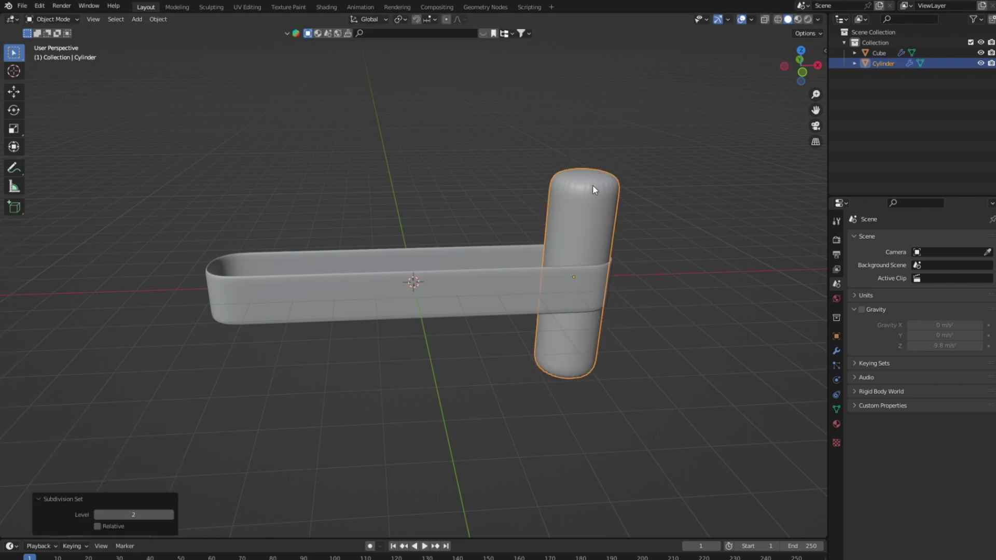
Extrude the cylinder's top and bottom faces in place, then review its modifiers.
key("Tab")
key("3")
left_click(594, 177)
key("e")
left_click(594, 177)
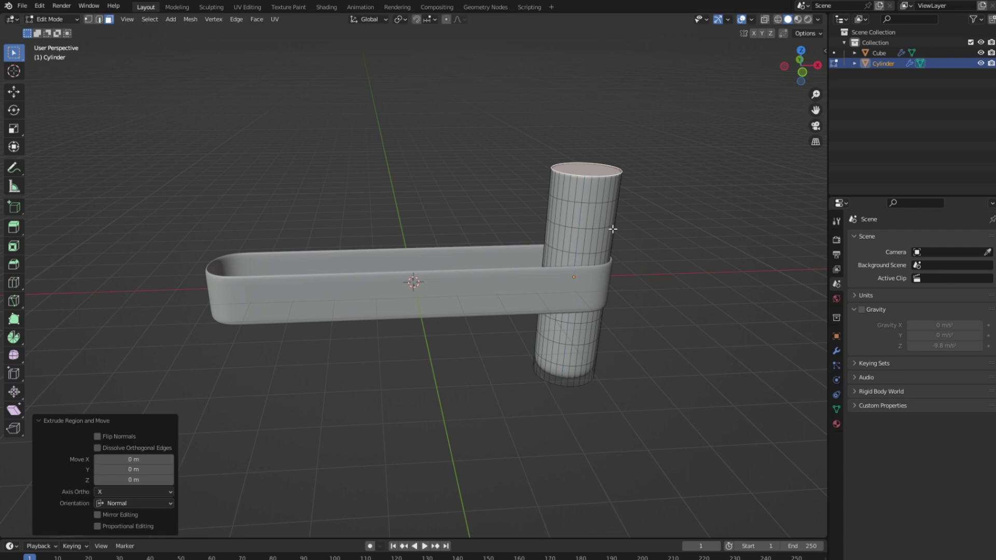
middle_click_drag(614, 229, 612, 271)
left_click(583, 416)
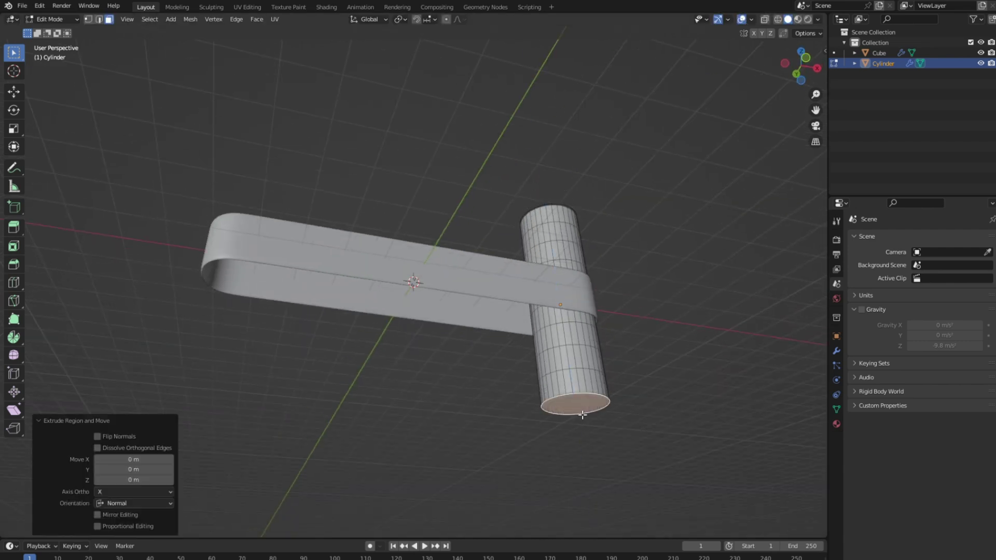
key("Tab")
left_click(837, 349)
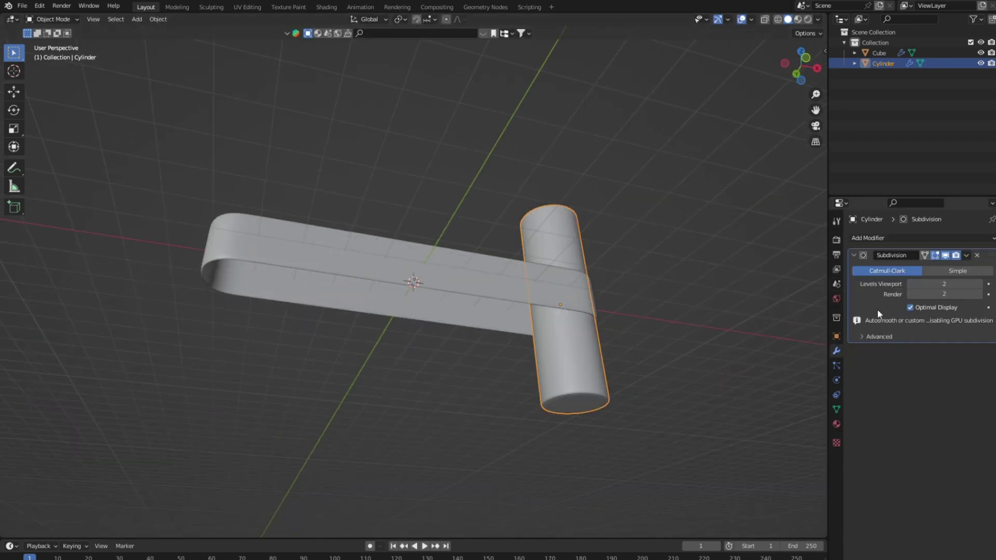
key("KP_3")
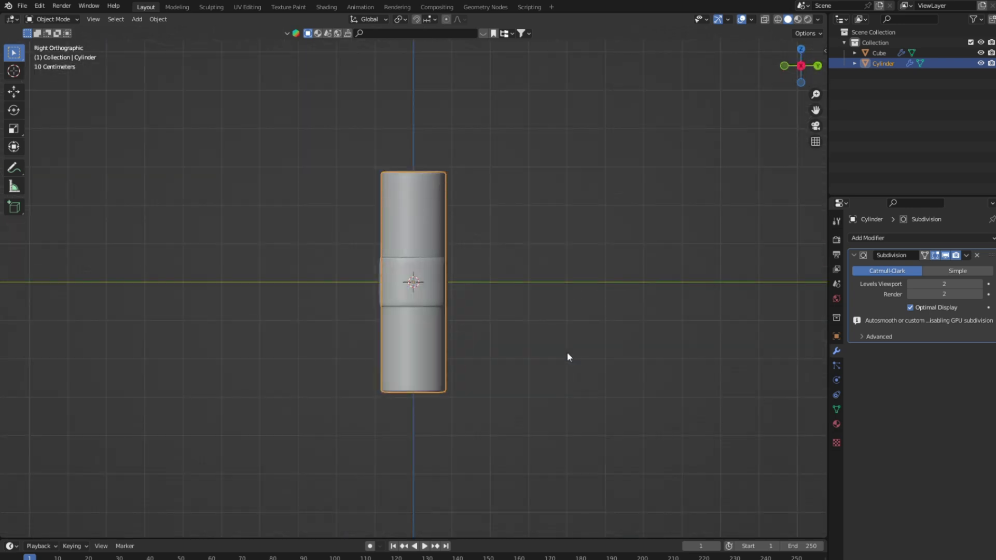
key("KP_1")
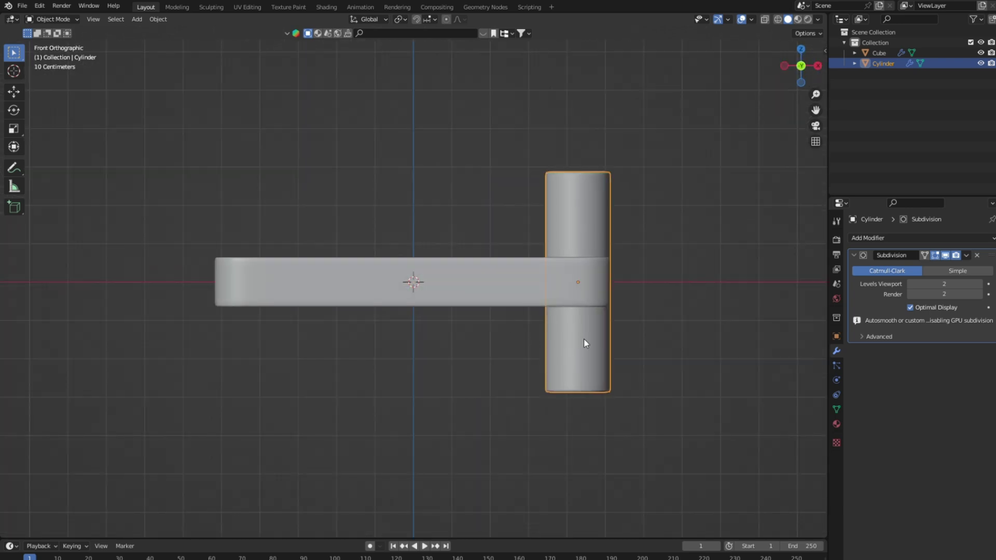
Duplicate the cylinder along X into the band's left rounded end.
key("shift+d")
key("x")
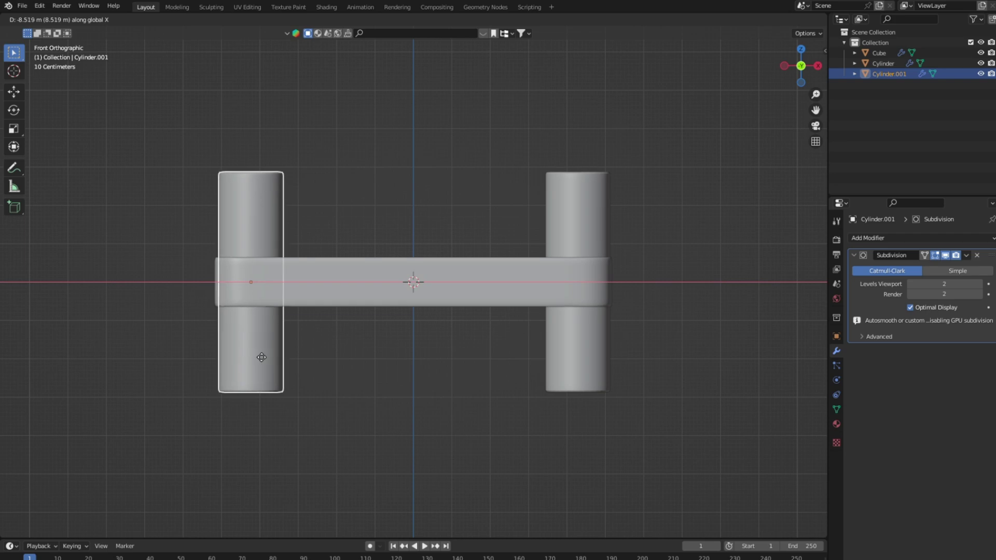
left_click(261, 357)
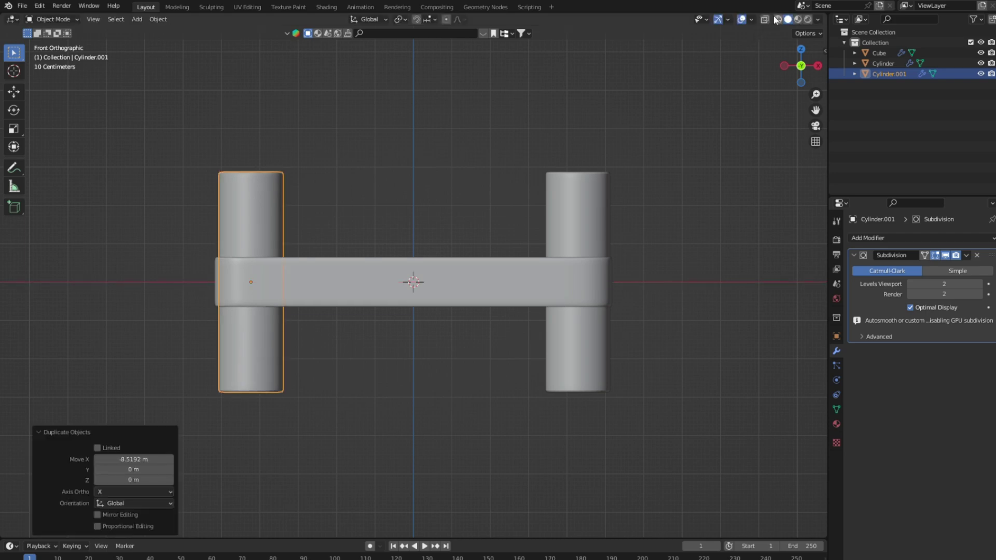
left_click(777, 19)
left_click(270, 336)
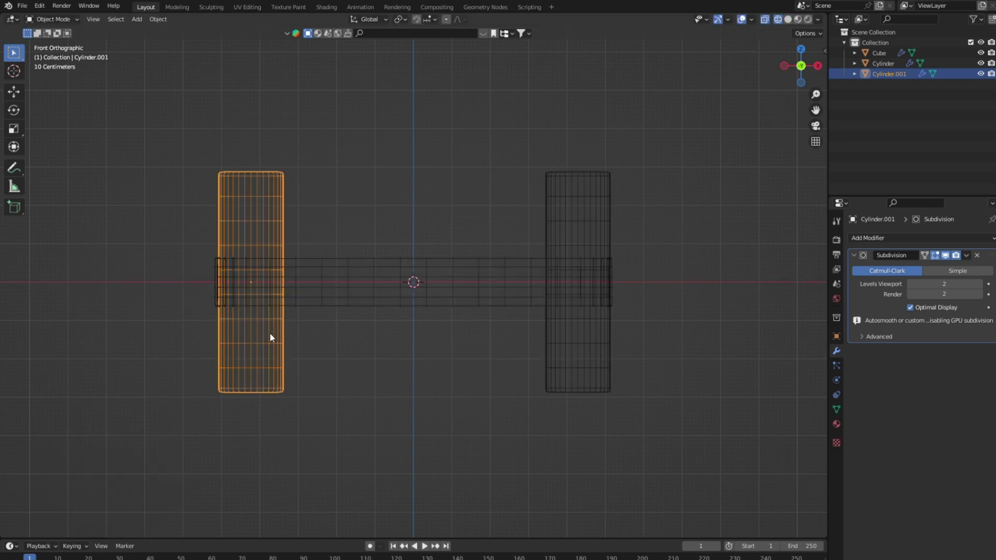
key("g")
key("x")
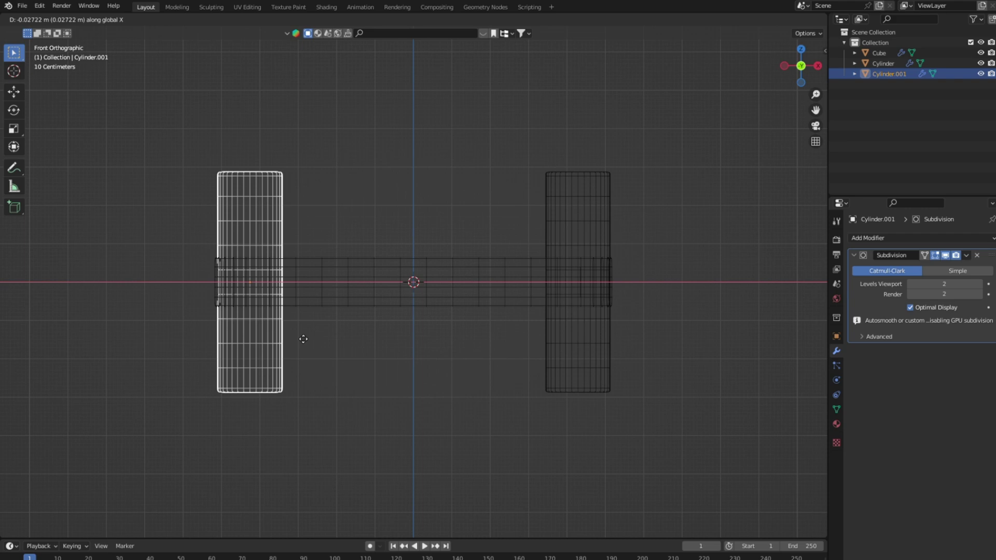
left_click(326, 340)
Apply All Transforms and set Origin to Geometry on all three objects.
left_click(615, 328)
key("a")
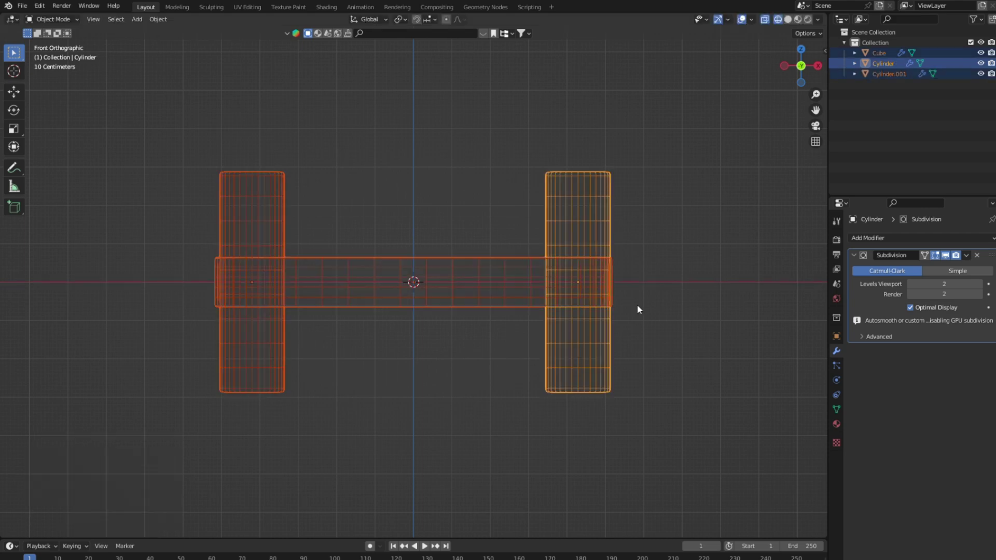
key("ctrl+a")
left_click(638, 304)
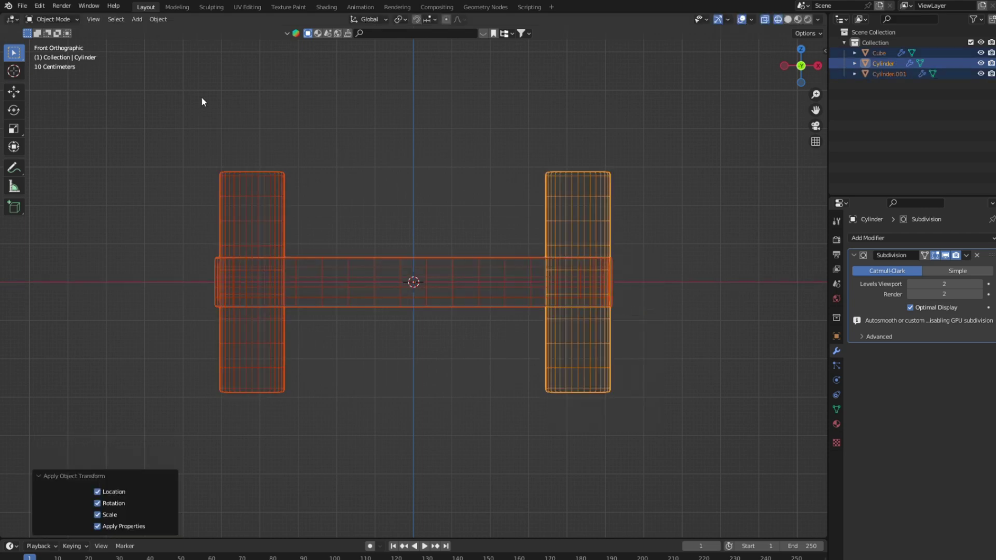
left_click(159, 20)
left_click(318, 55)
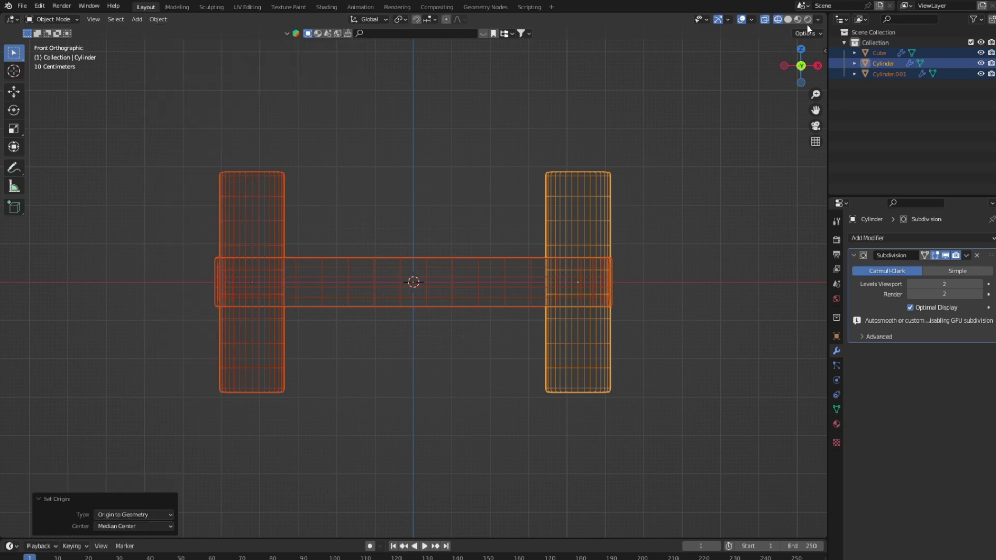
left_click(788, 19)
left_click(599, 316)
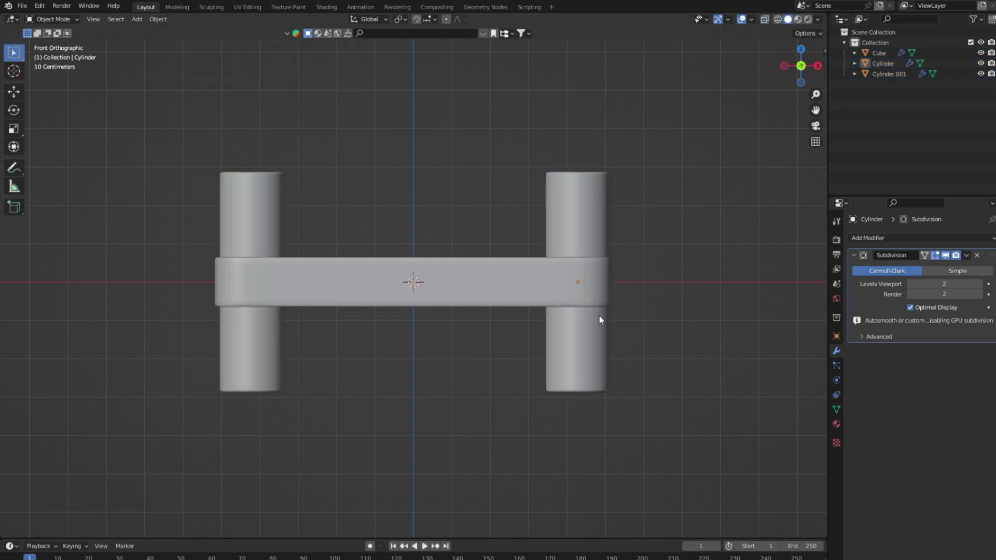
left_click(499, 299)
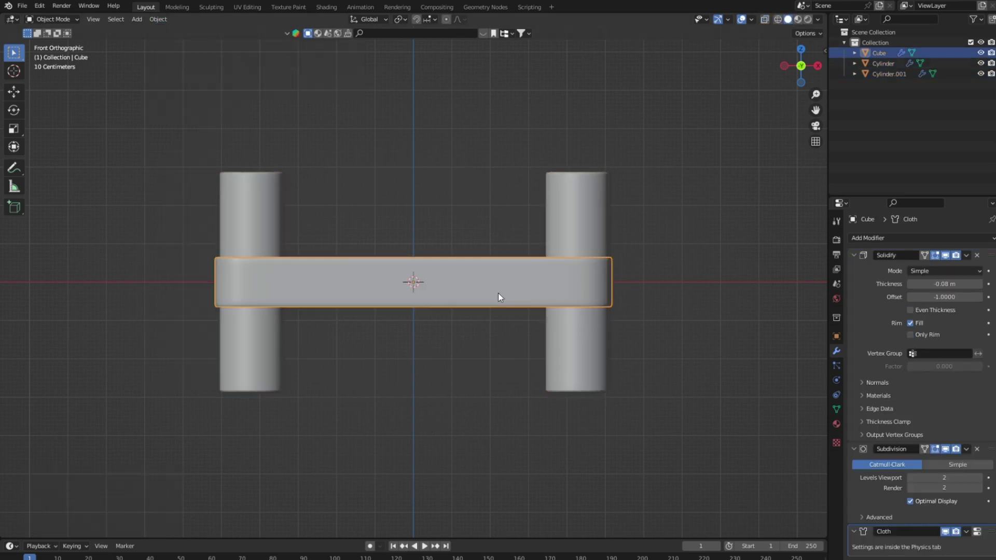
Drag the band's Cloth modifier above Solidify and Subdivision in the modifier stack.
left_click(837, 382)
left_click(837, 353)
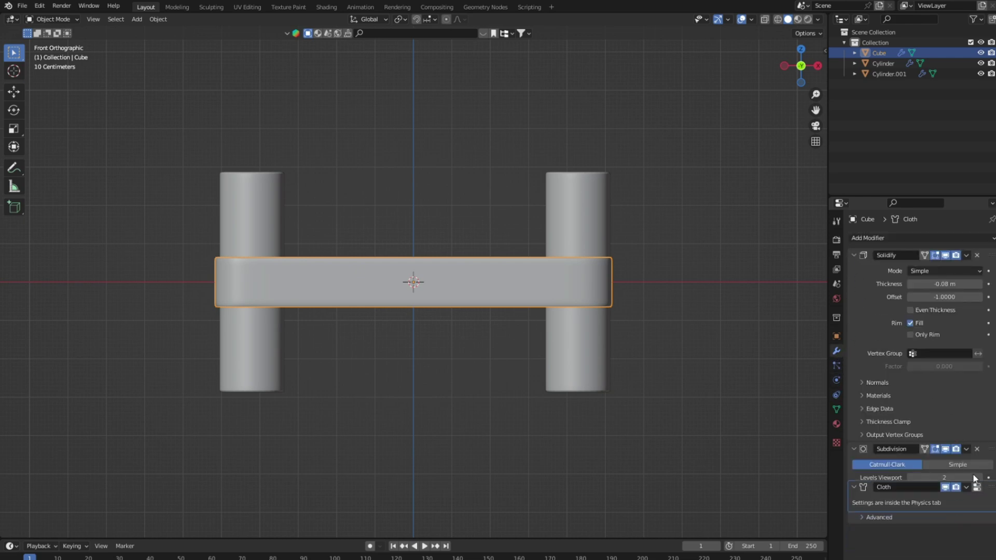
left_click_drag(990, 532, 960, 228)
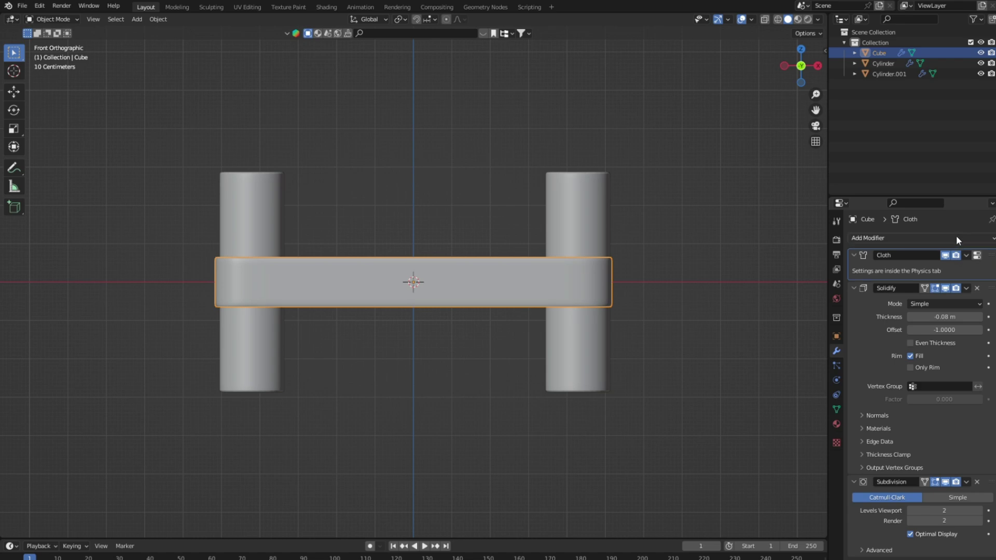
mouse_move(480, 355)
middle_mouse_down()
mouse_move(490, 439)
mouse_move(581, 254)
middle_mouse_up()
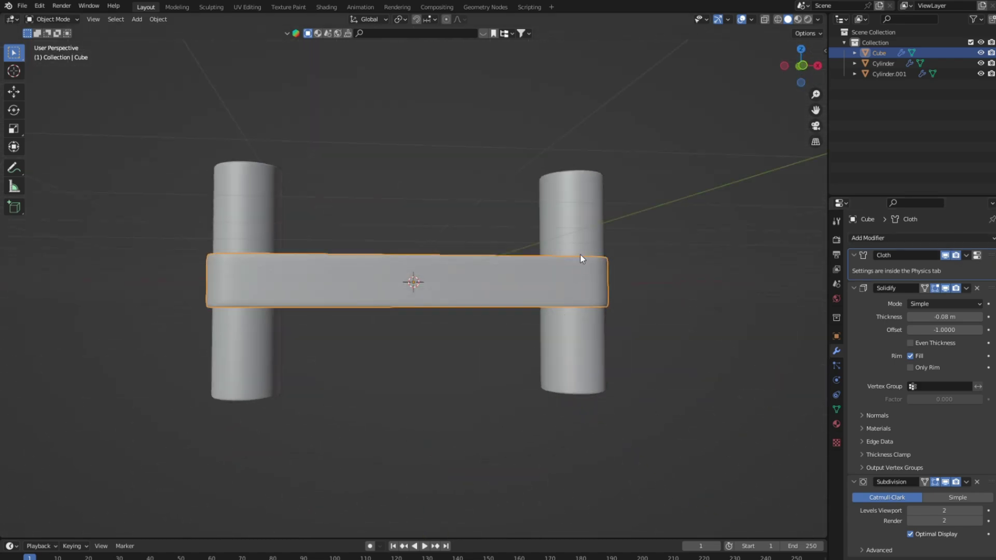
left_click(580, 251)
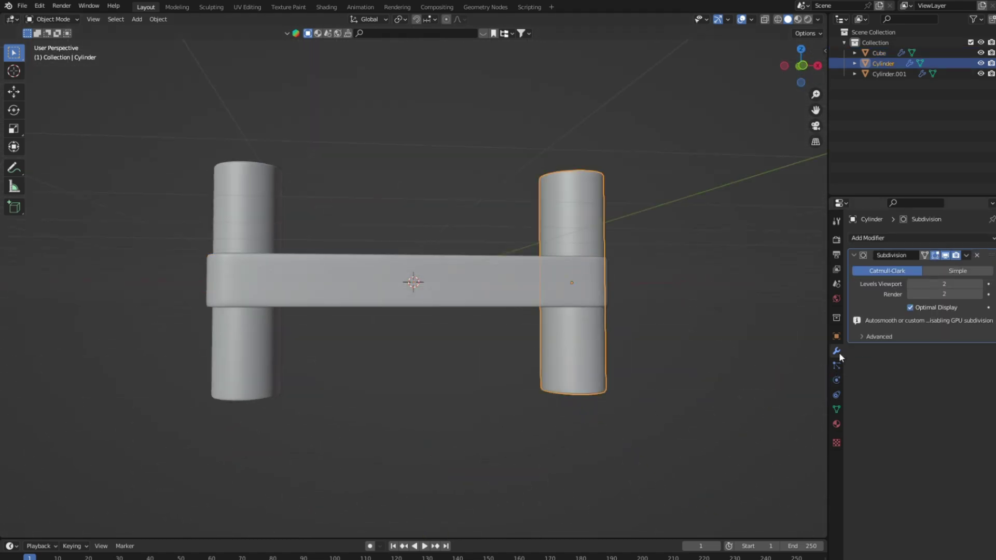
Enable Collision physics on the right and left cylinders.
left_click(837, 380)
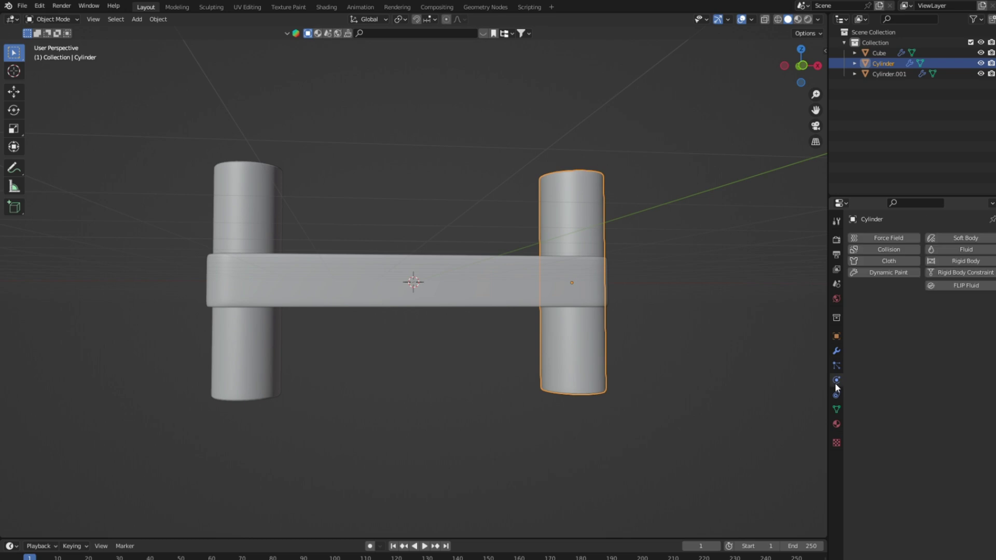
left_click(891, 250)
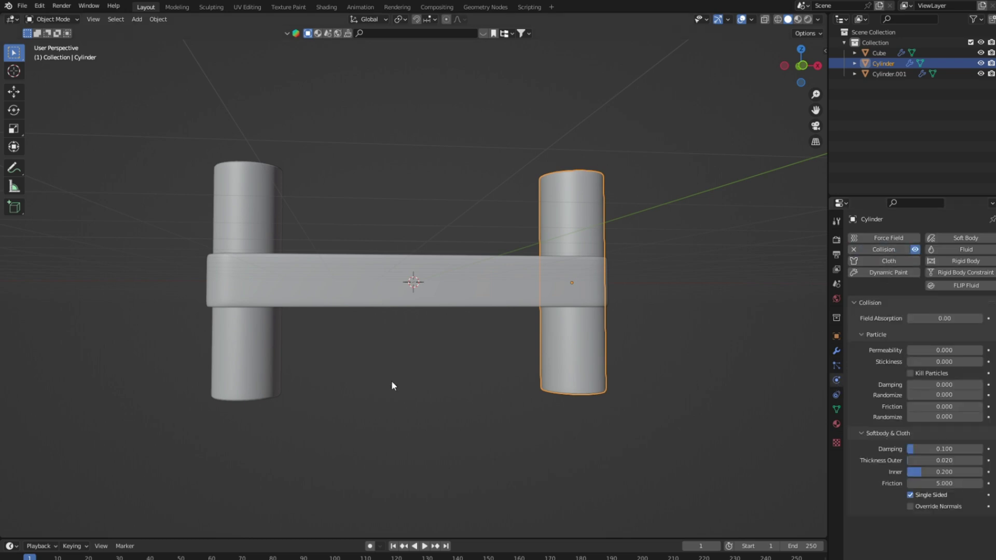
left_click(271, 357)
left_click(893, 250)
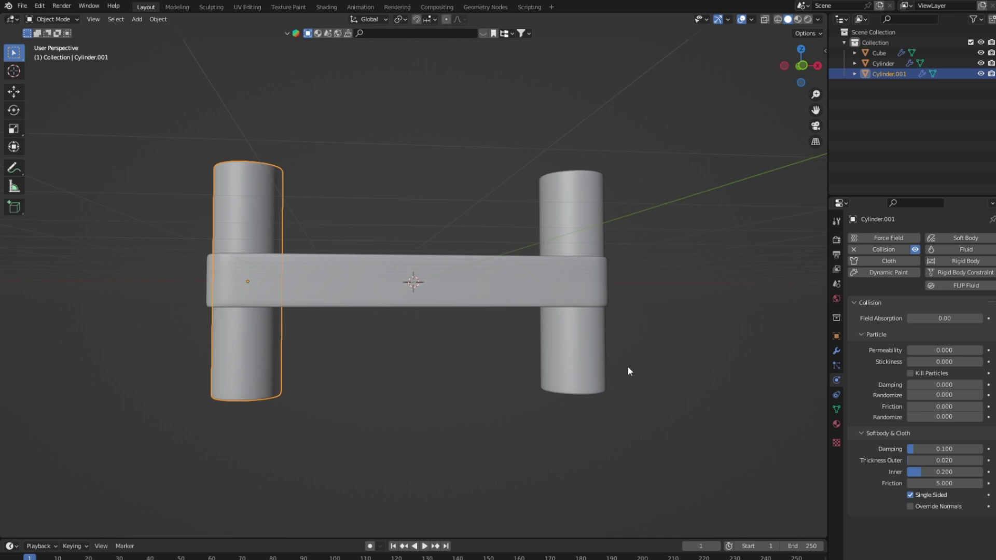
Frame the band and both cylinders in front view and enlarge the timeline.
left_click(602, 368)
key("KP_Decimal")
key("KP_3")
key("KP_1")
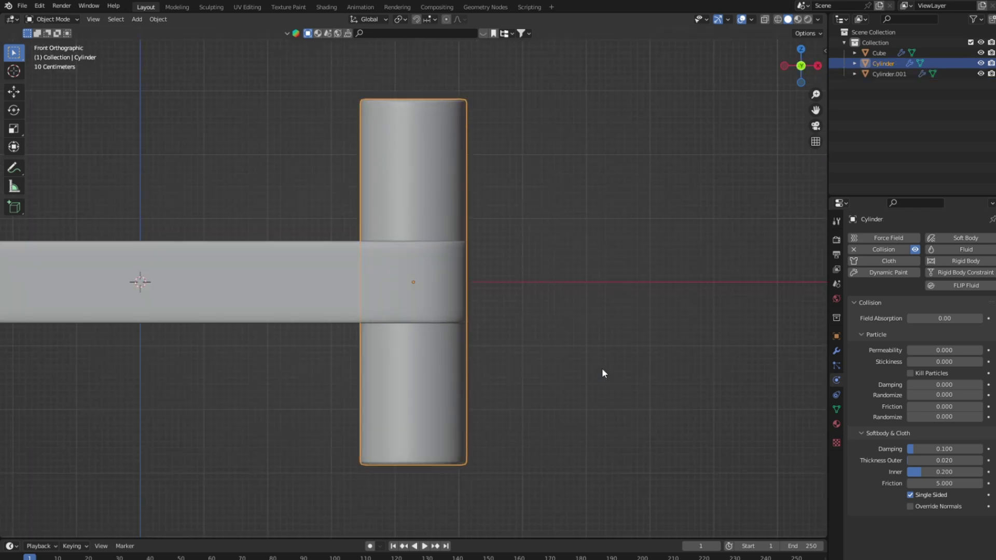
scroll(604, 384, "down", 3)
scroll(607, 397, "down", 7)
left_click_drag(238, 254, 488, 352)
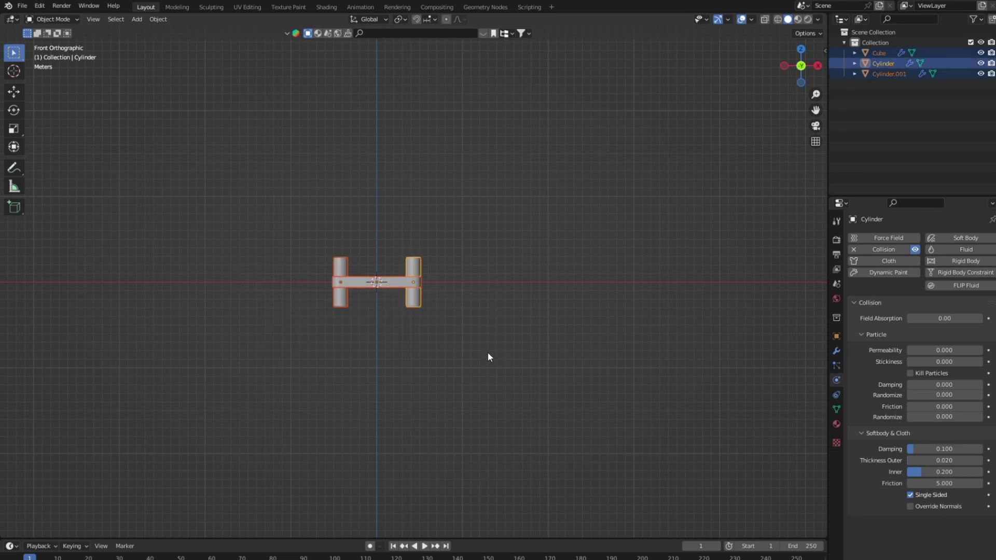
key("KP_Decimal")
left_click(394, 372)
left_click(539, 352)
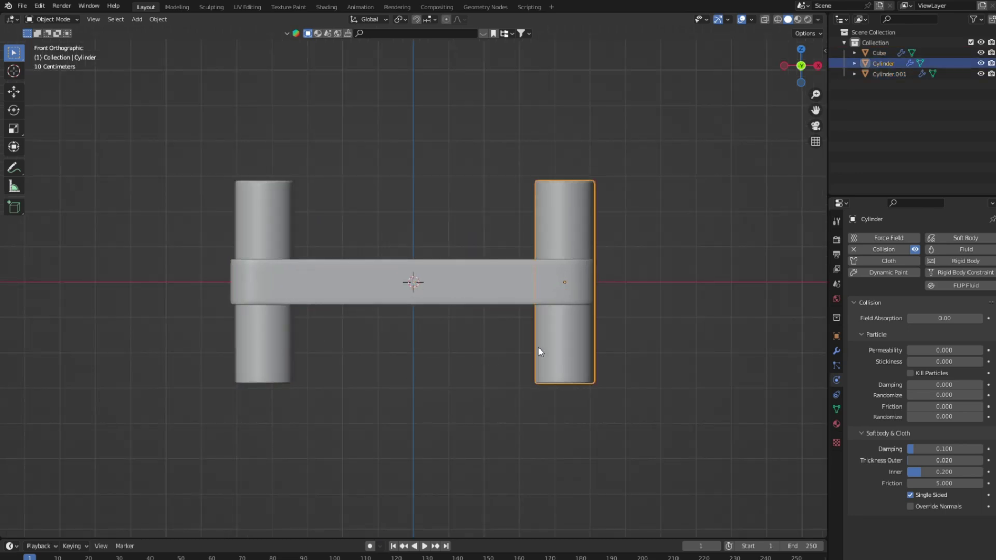
left_click_drag(520, 539, 519, 454)
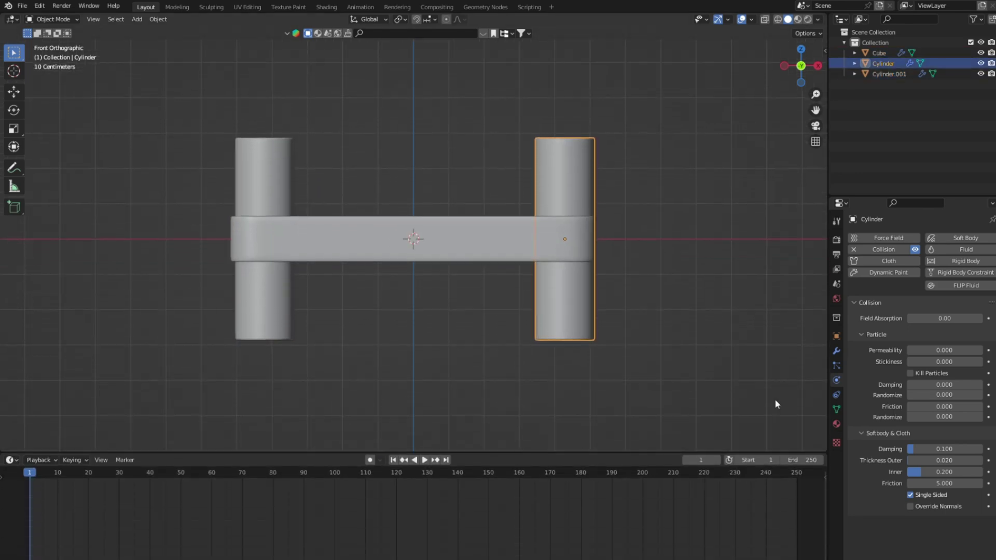
Keyframe both cylinders' X location and X rotation at frame 1, then go to frame 60.
left_click(836, 337)
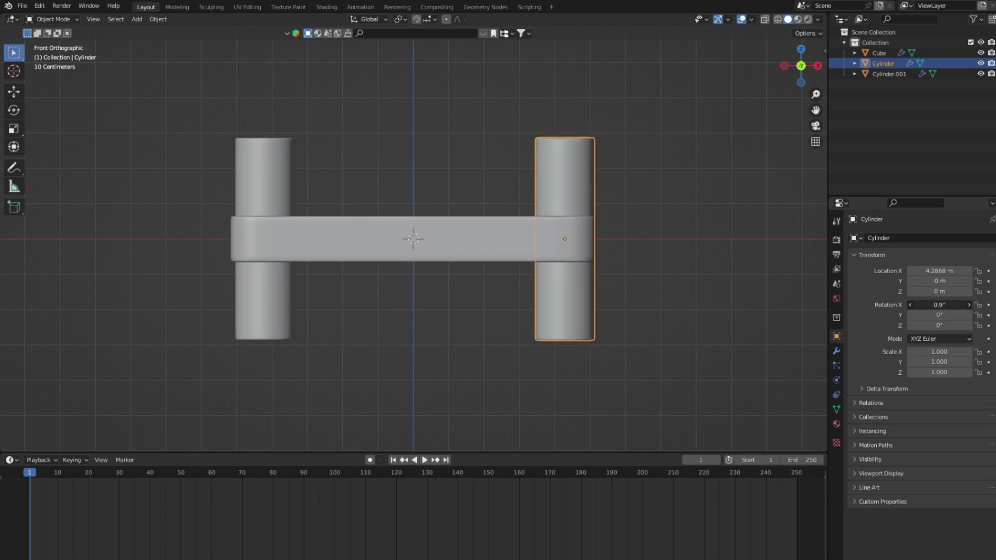
mouse_move(942, 305)
left_mouse_down()
mouse_move(970, 306)
mouse_move(867, 327)
left_mouse_up()
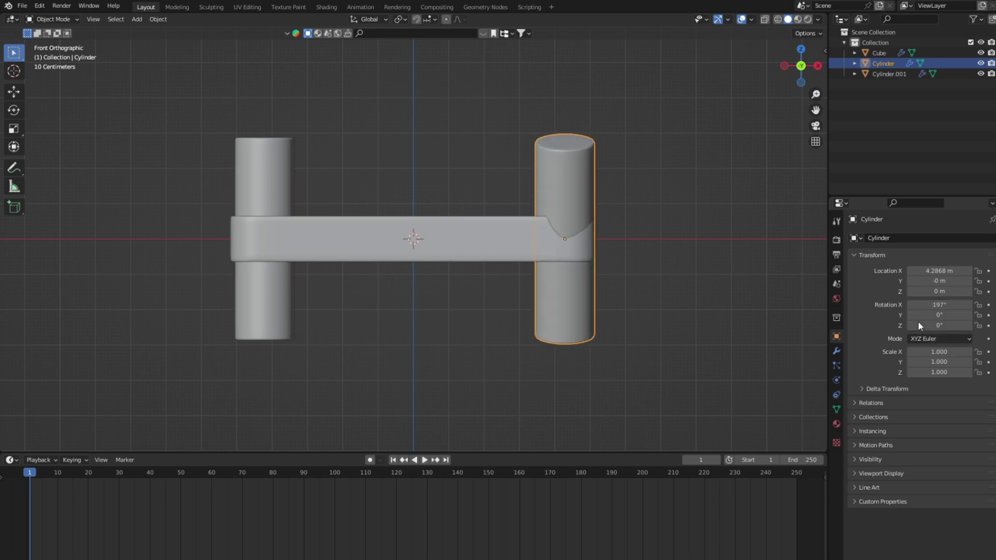
key("ctrl+z")
left_click(989, 305)
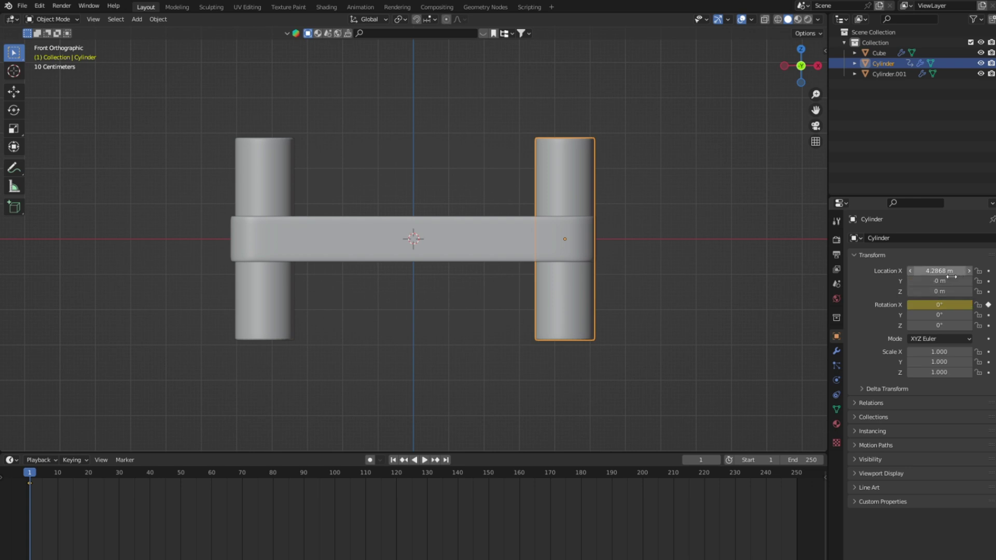
left_click(989, 271)
left_click(290, 306)
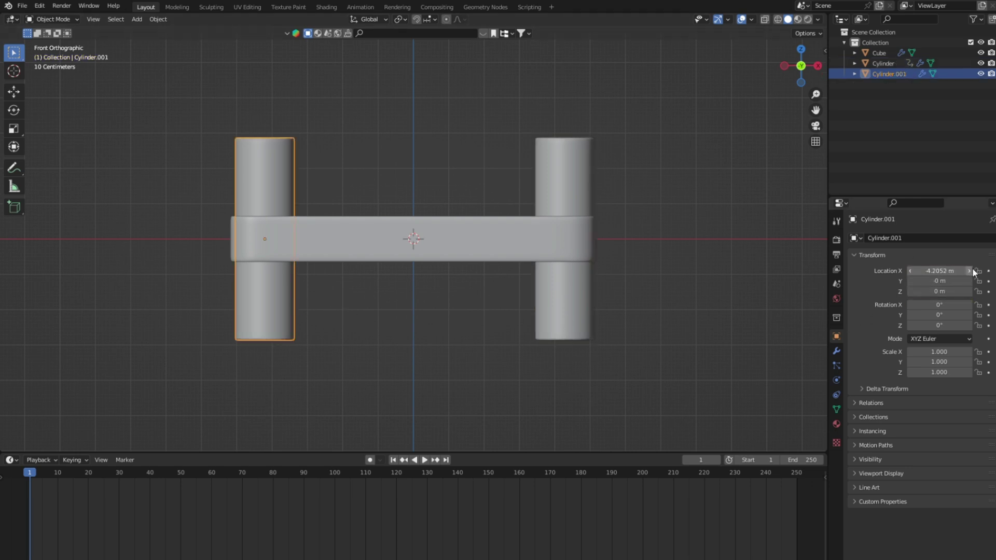
left_click(989, 271)
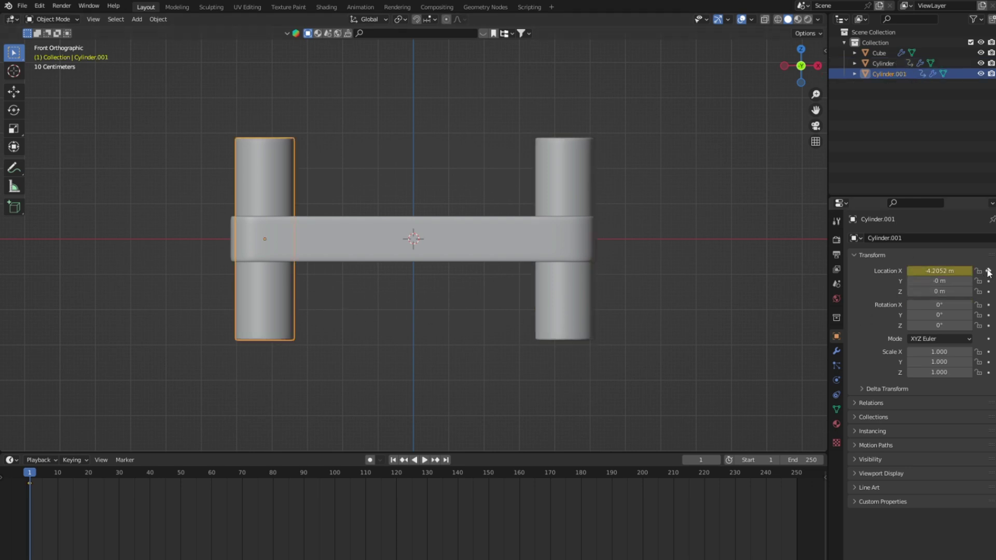
left_click(989, 305)
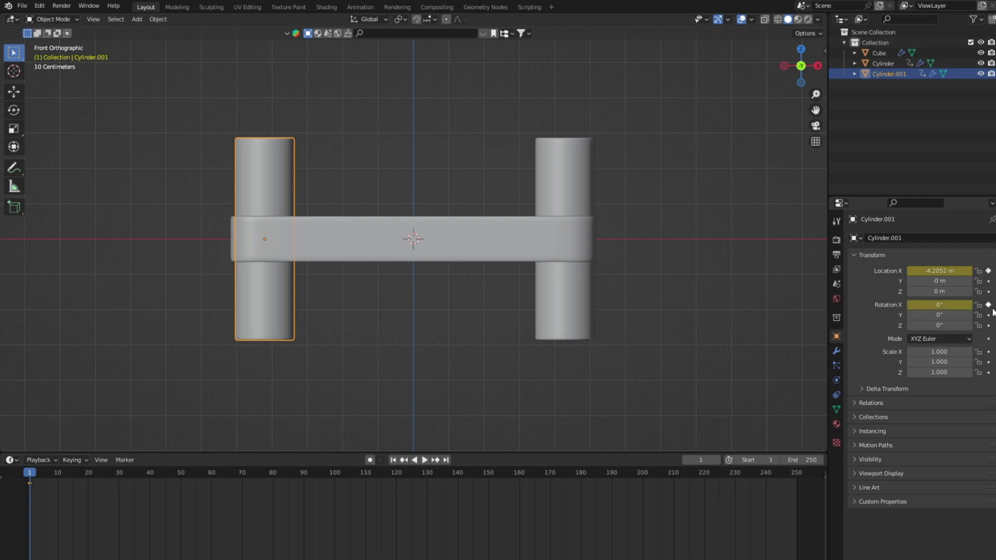
left_click(211, 474)
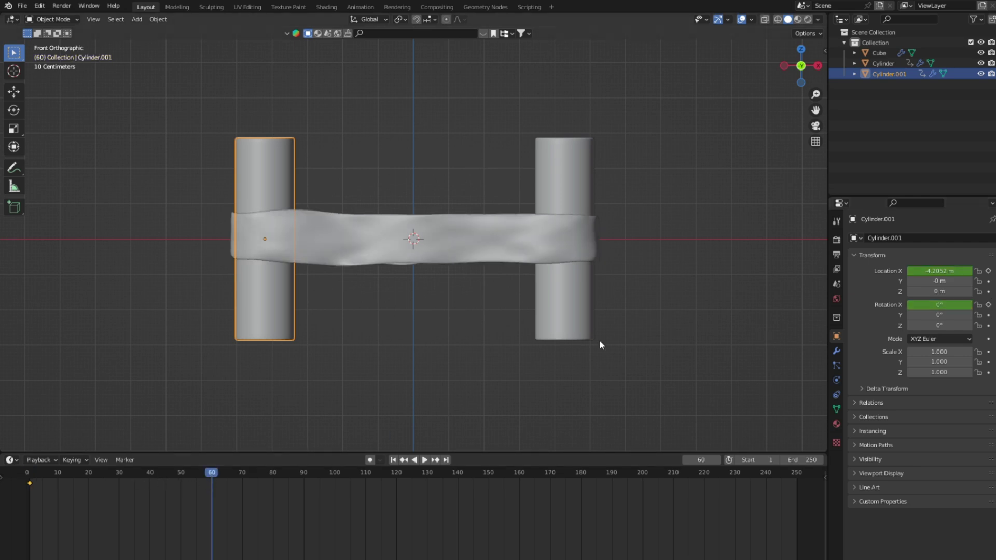
Set the right cylinder to Rotation X 180° and Location X 6 m, keyframing both.
left_click(587, 325)
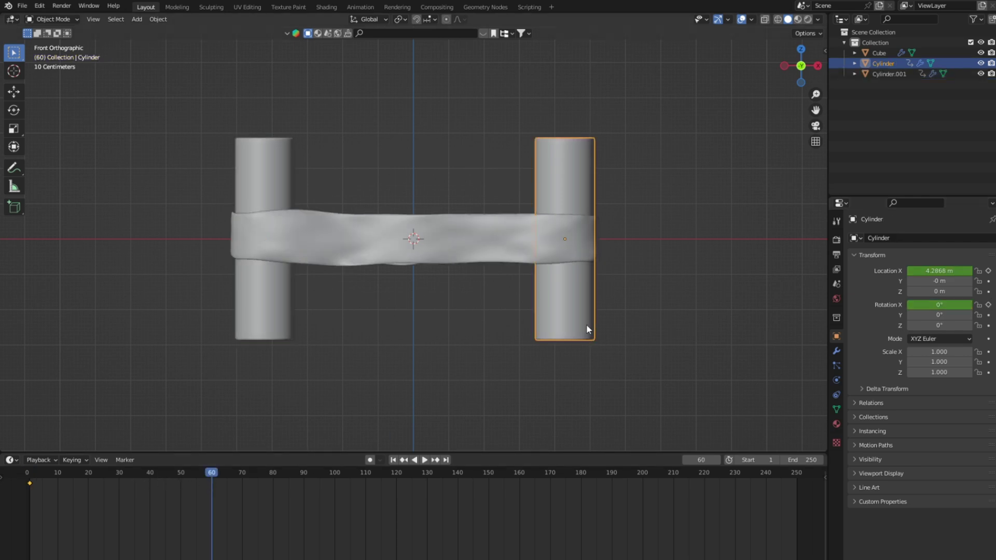
left_click(940, 307)
type("18")
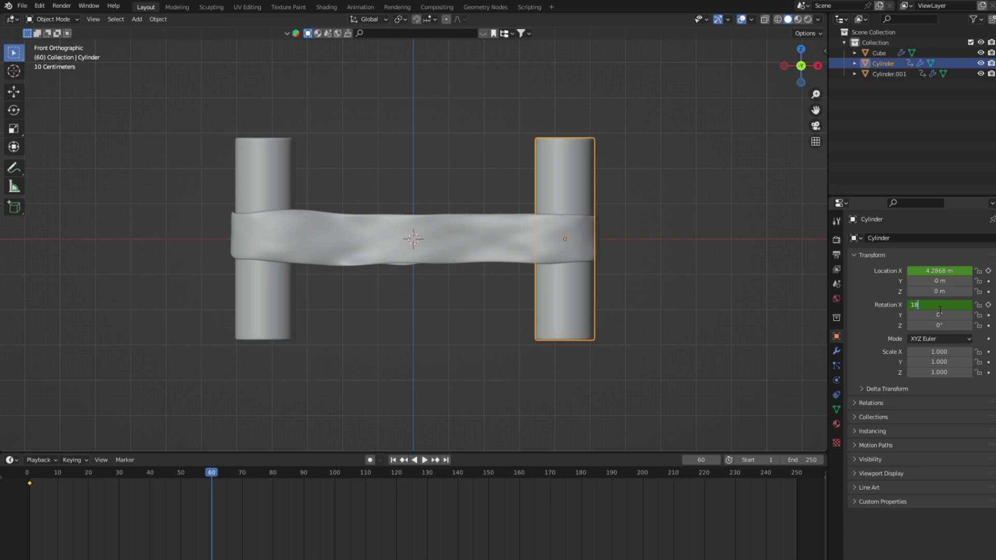
key("Return")
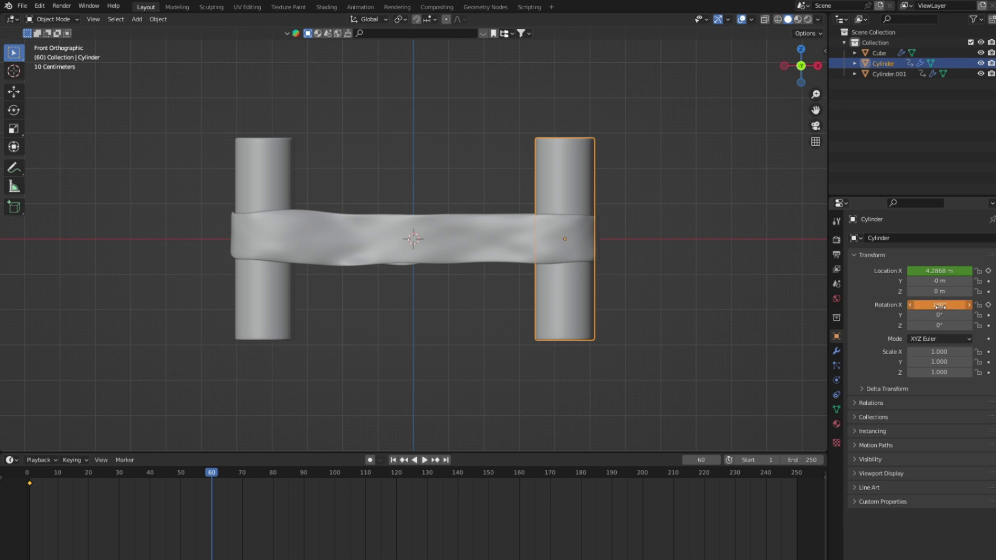
left_click(989, 306)
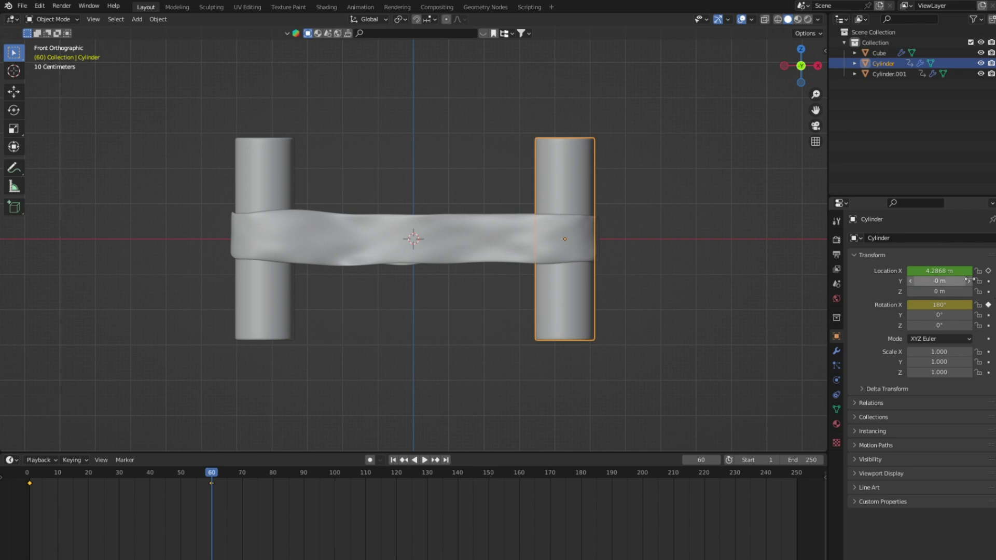
left_click(932, 275)
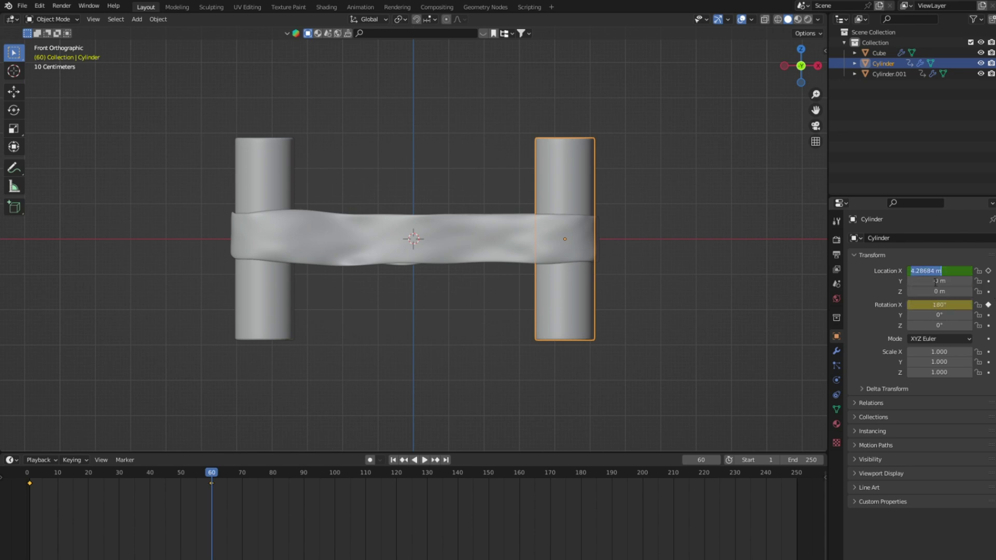
type("6")
key("Return")
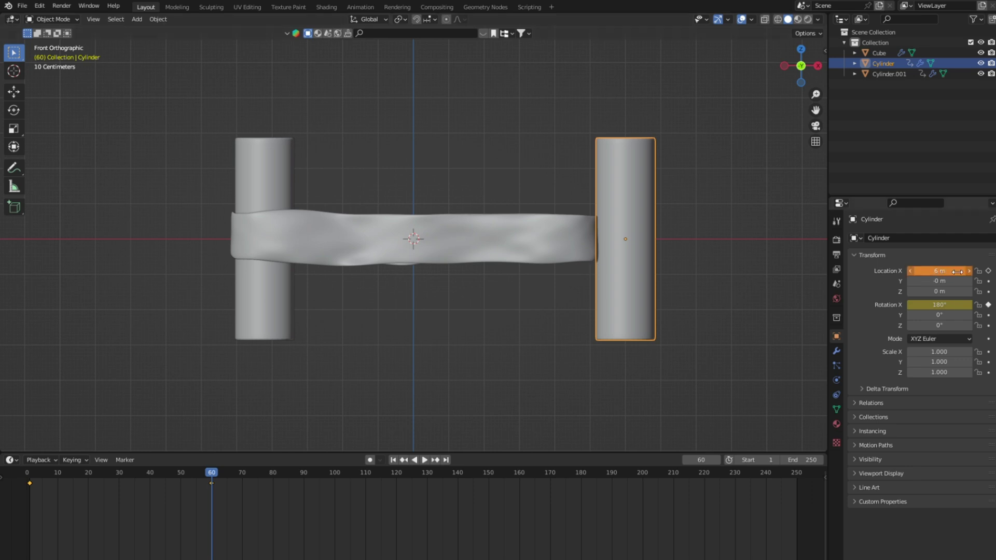
left_click(988, 271)
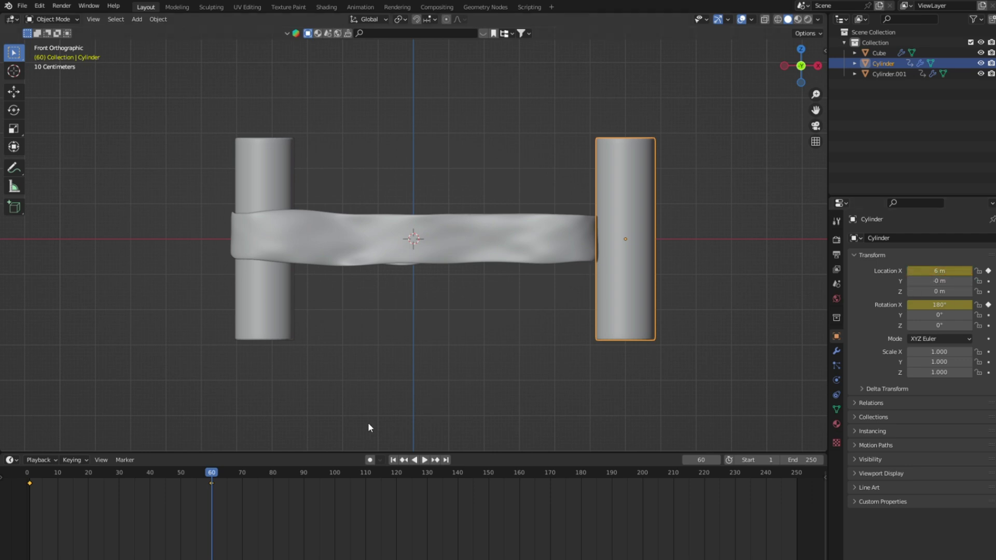
Set Cylinder.001 to Rotation X -180° and Location X -6 m, keyframing both at frame 60.
left_click(267, 339)
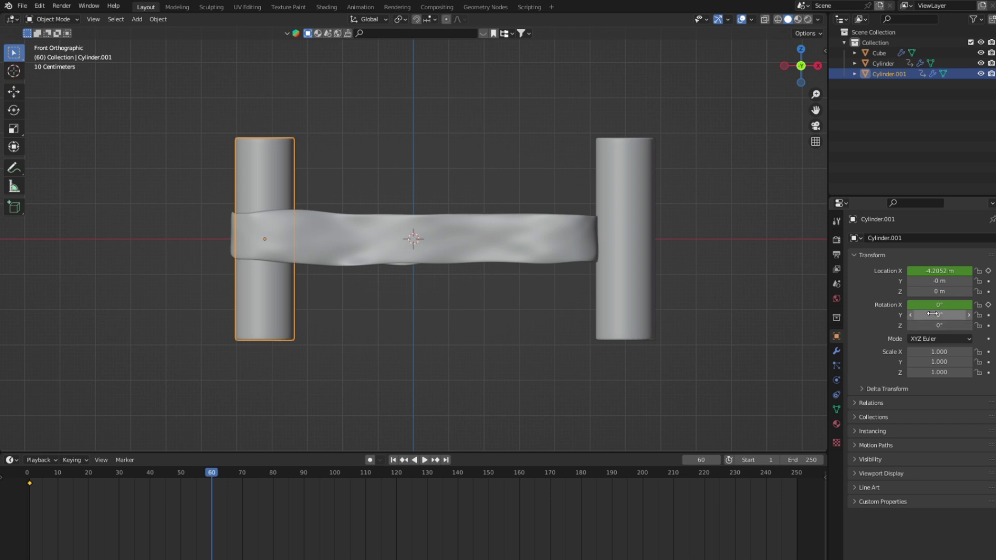
left_click(957, 306)
type("-180")
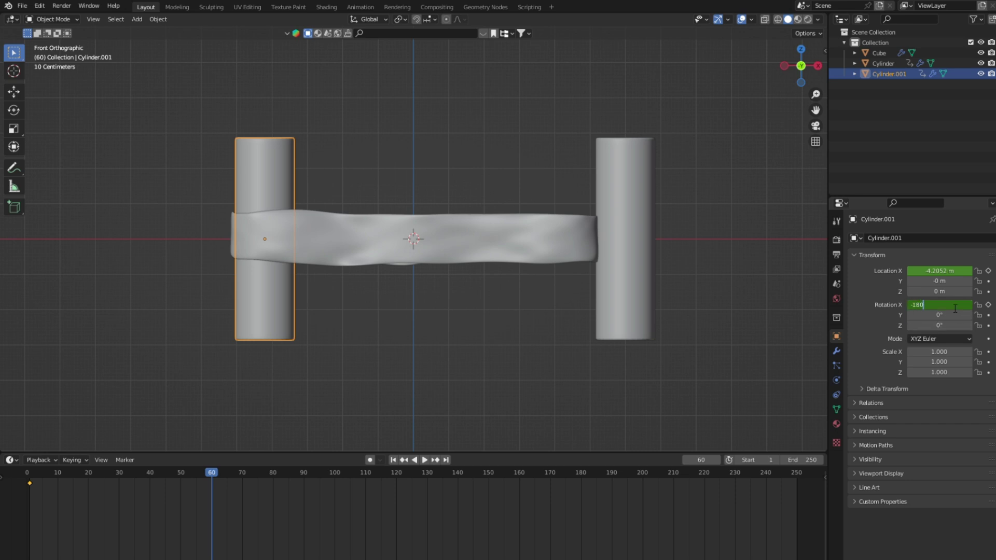
key("Return")
key("i")
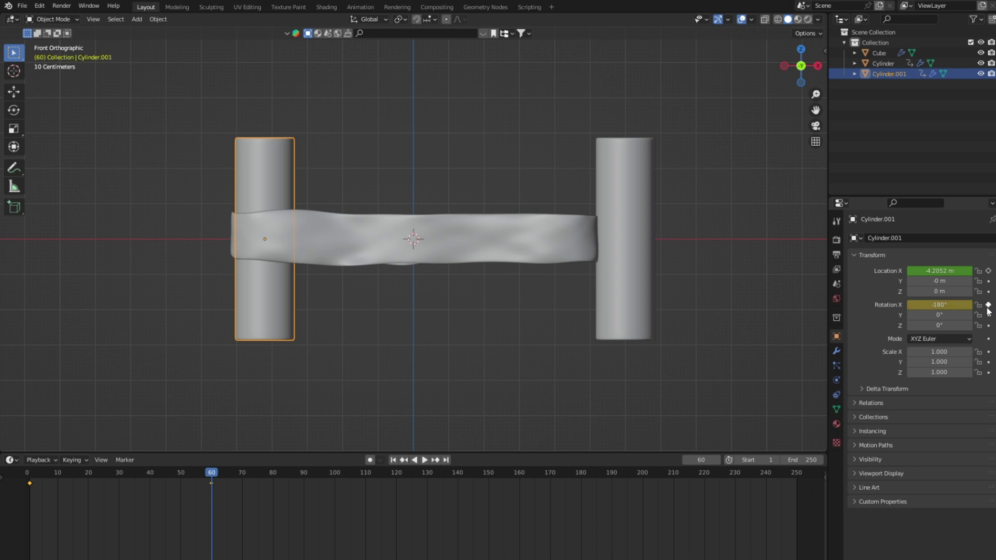
left_click(940, 271)
key("BackSpace")
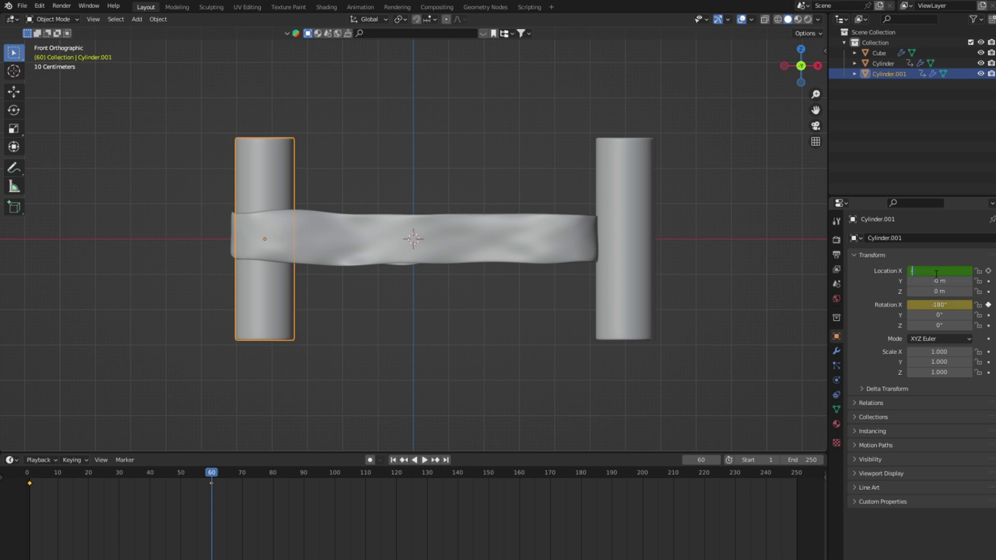
type("6")
key("Return")
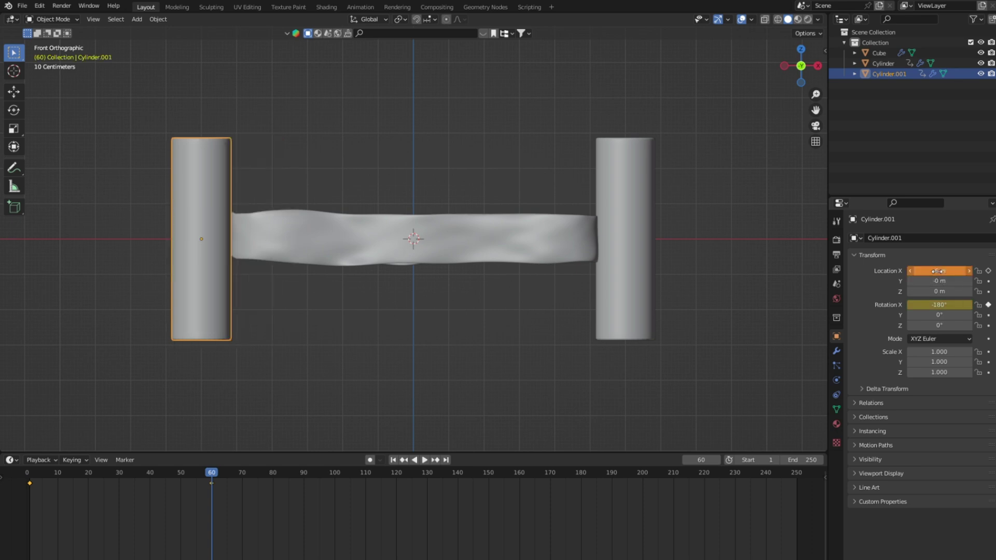
left_click(989, 271)
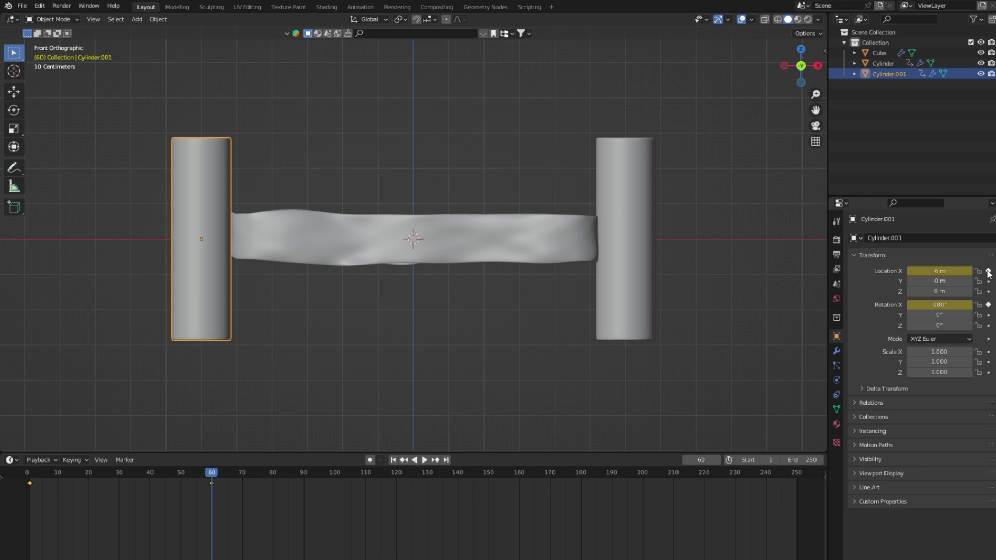
left_click(395, 465)
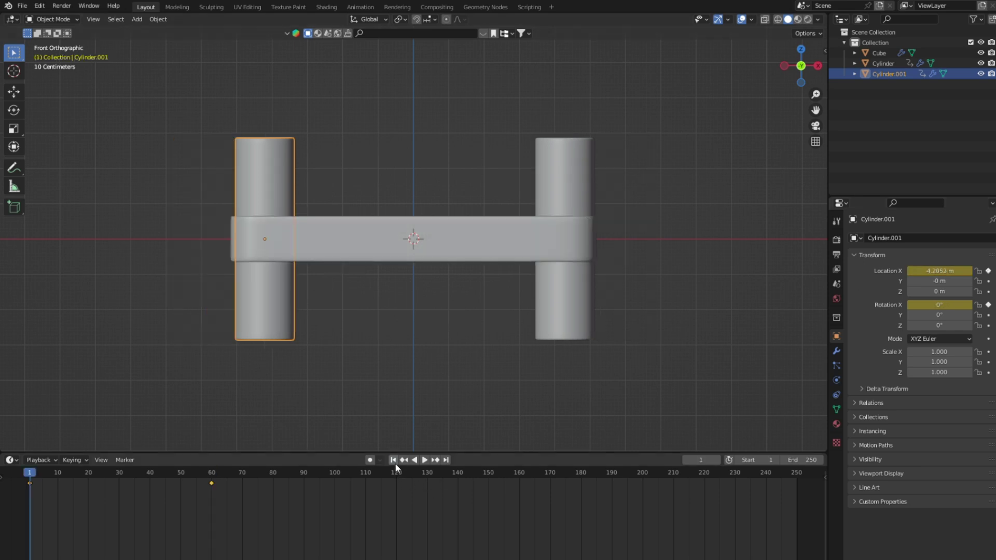
left_click(426, 460)
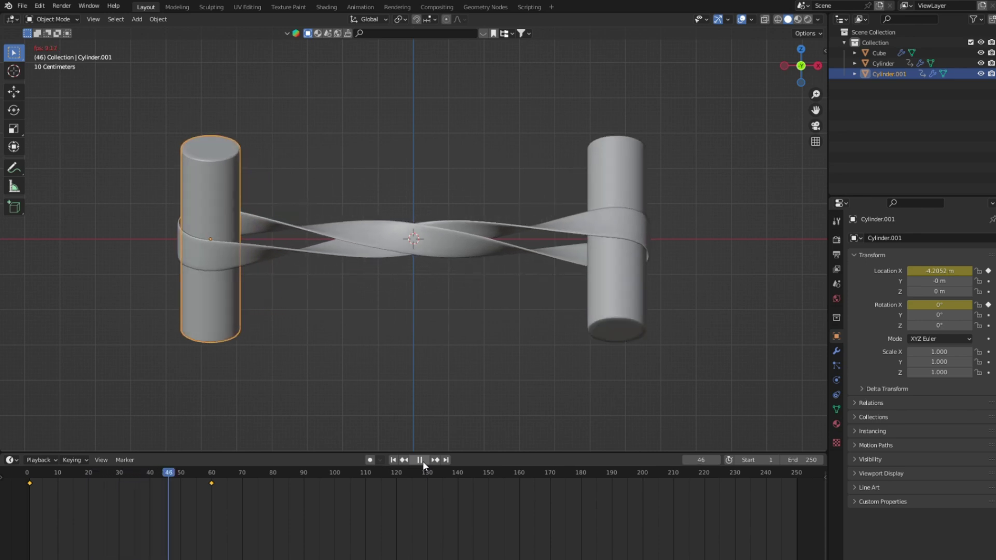
left_click(420, 460)
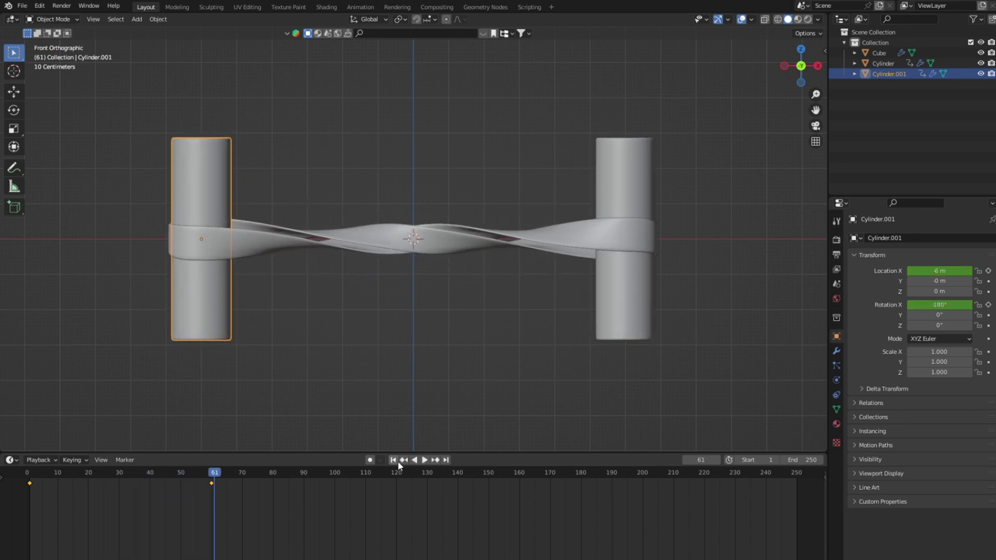
left_click(424, 460)
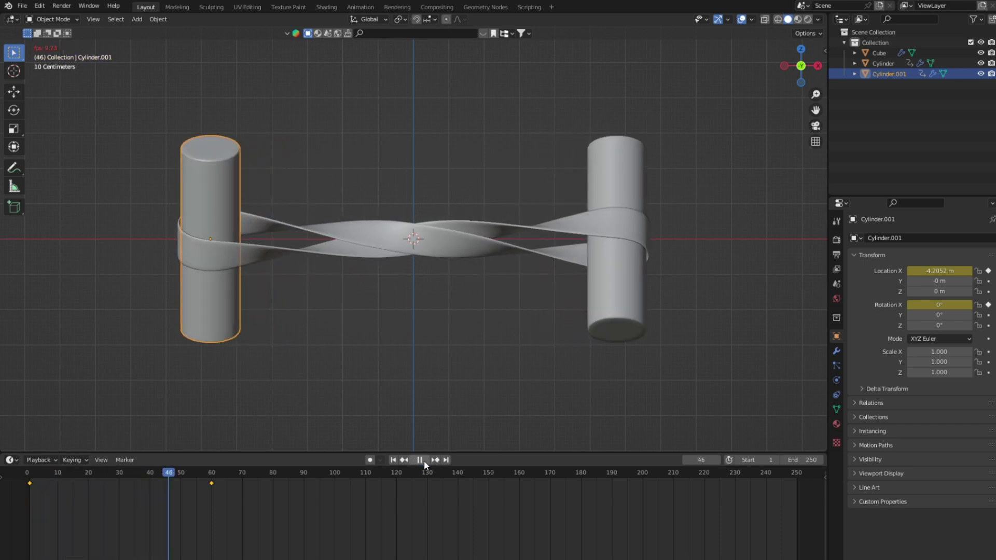
left_click(424, 460)
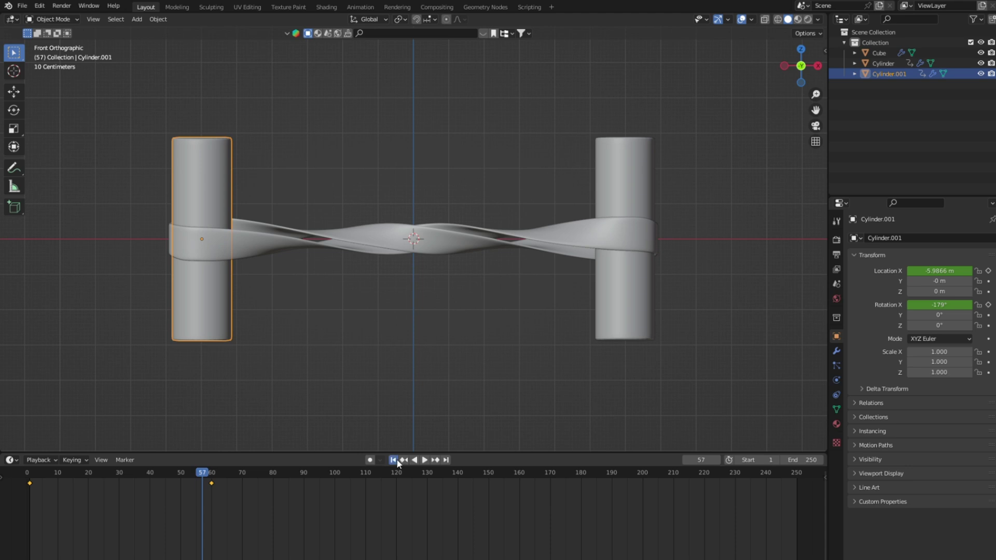
left_click(393, 459)
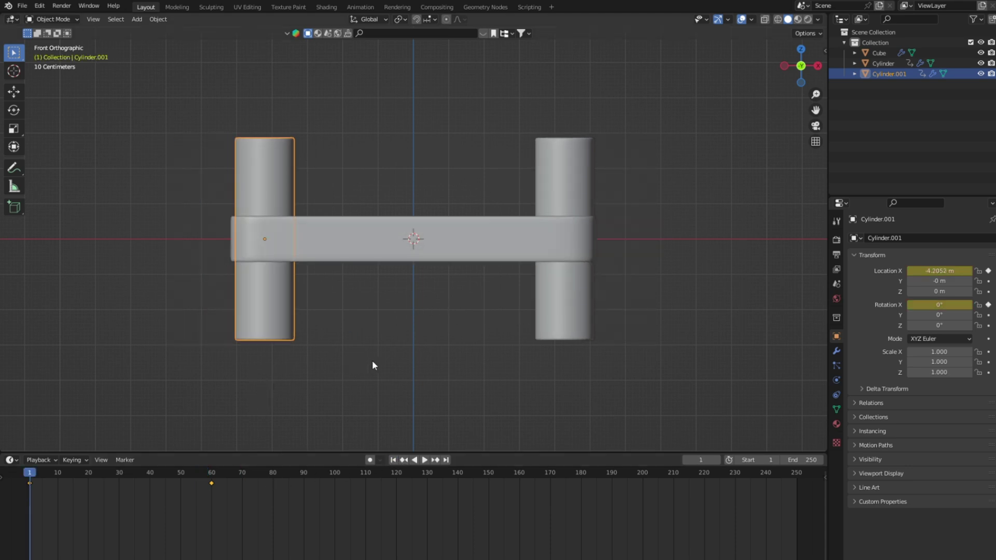
Copy the right cylinder's start-pose keyframes to frame 100.
left_click(542, 328)
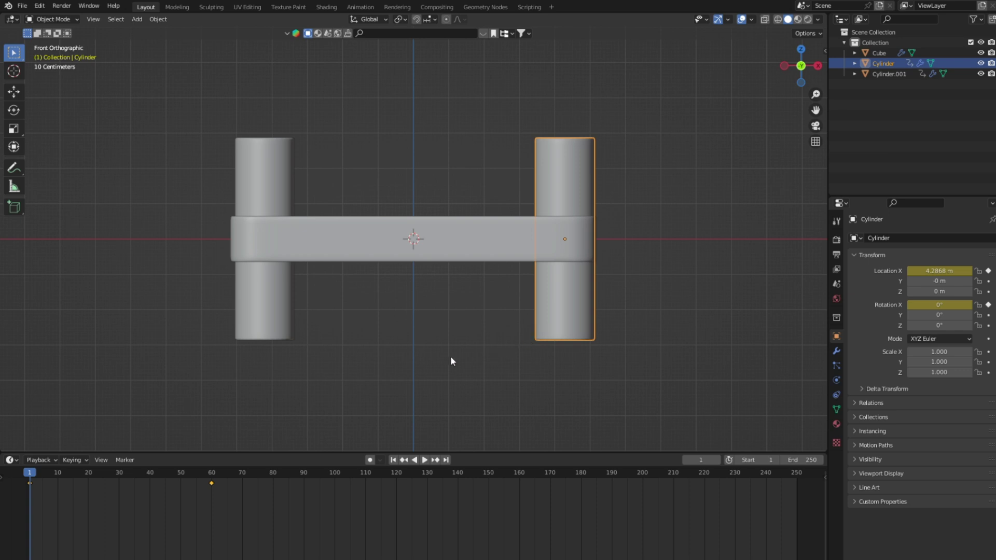
mouse_move(51, 474)
left_mouse_down()
mouse_move(245, 475)
mouse_move(30, 474)
left_mouse_up()
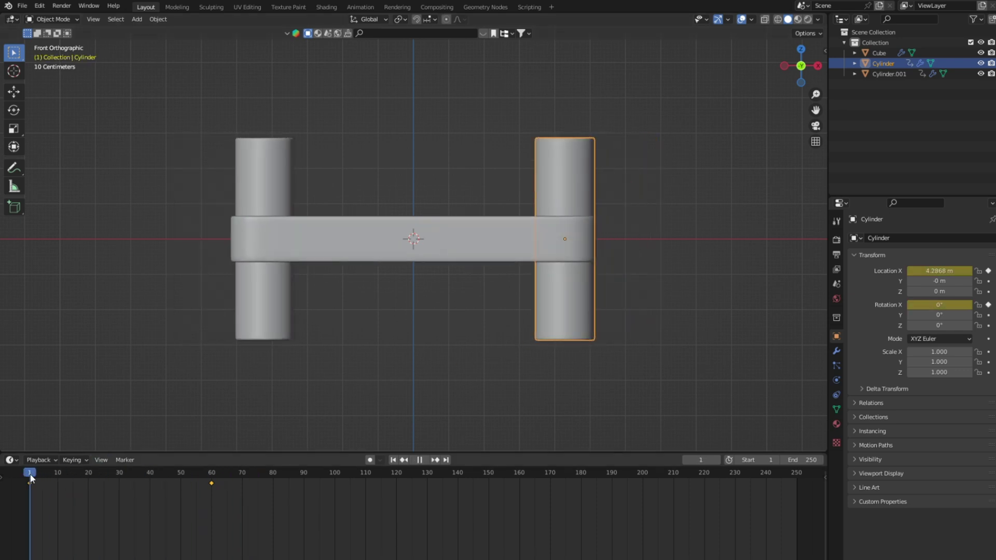
left_click(332, 471)
key("space")
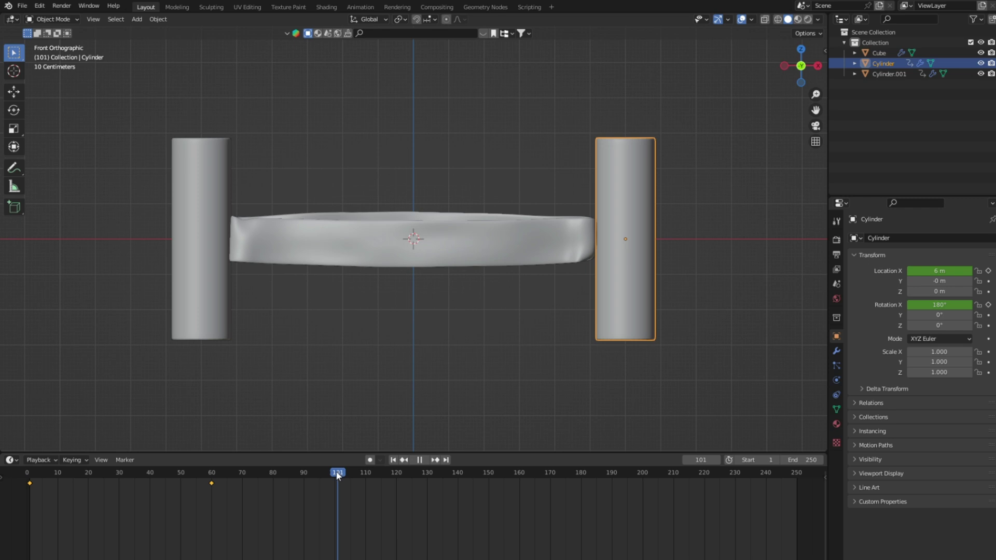
key("Escape")
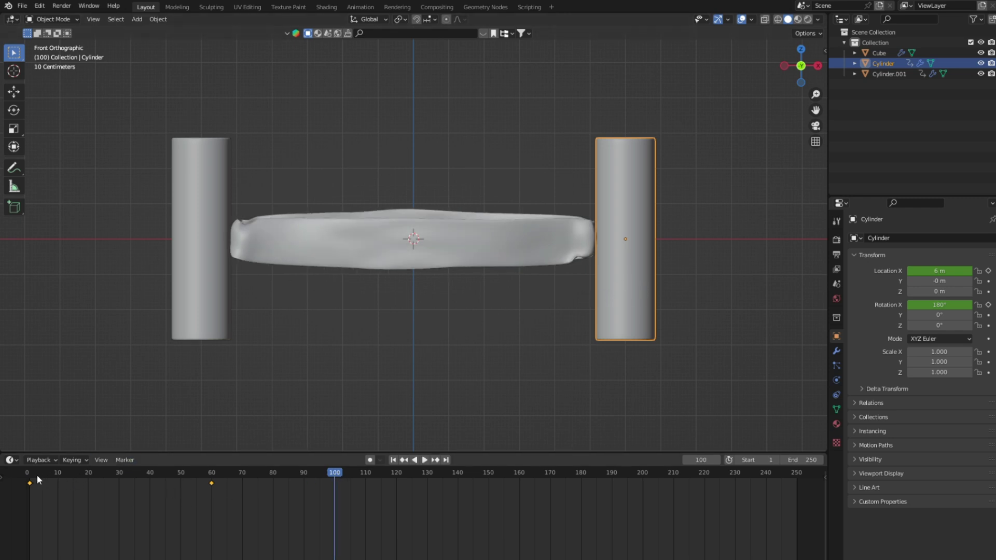
left_click(8, 482)
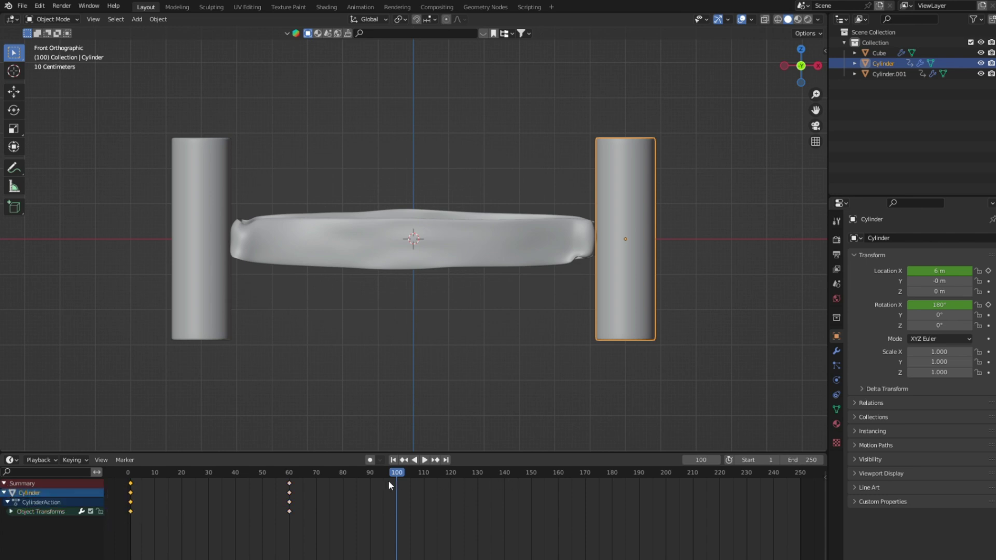
key("ctrl+v")
Copy the left cylinder's frame-0 keyframes to frame 100, then return to frame 1.
left_click(215, 327)
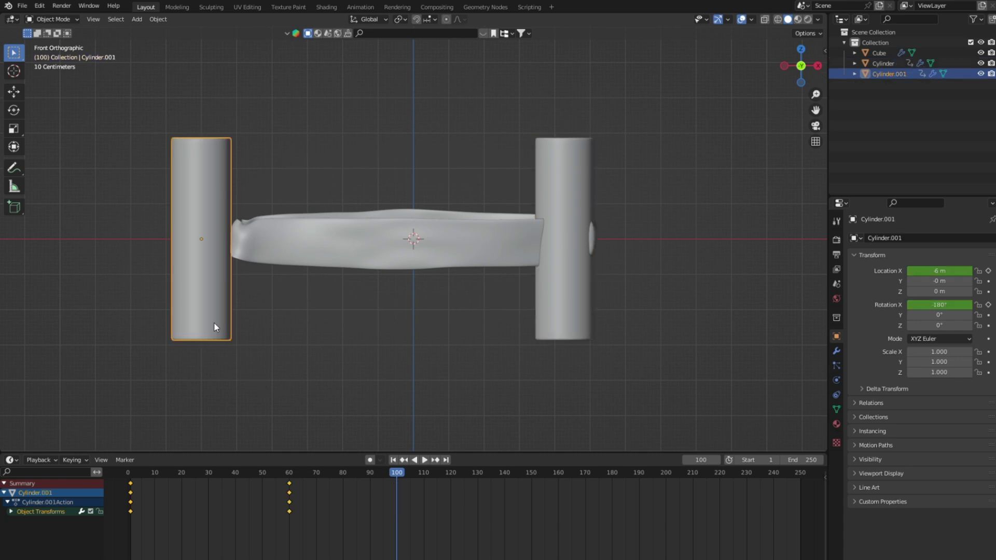
left_click_drag(158, 482, 111, 525)
key("ctrl+v")
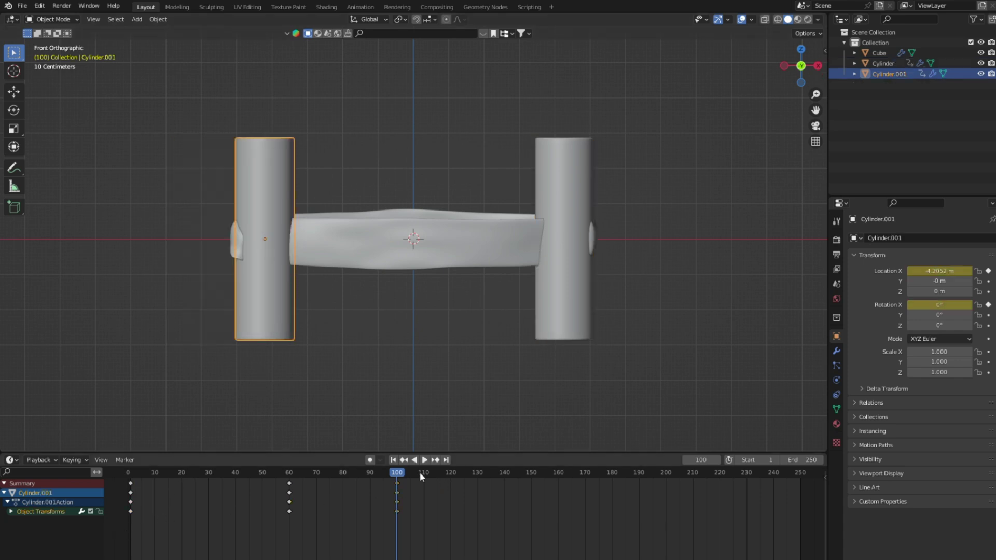
left_click(396, 460)
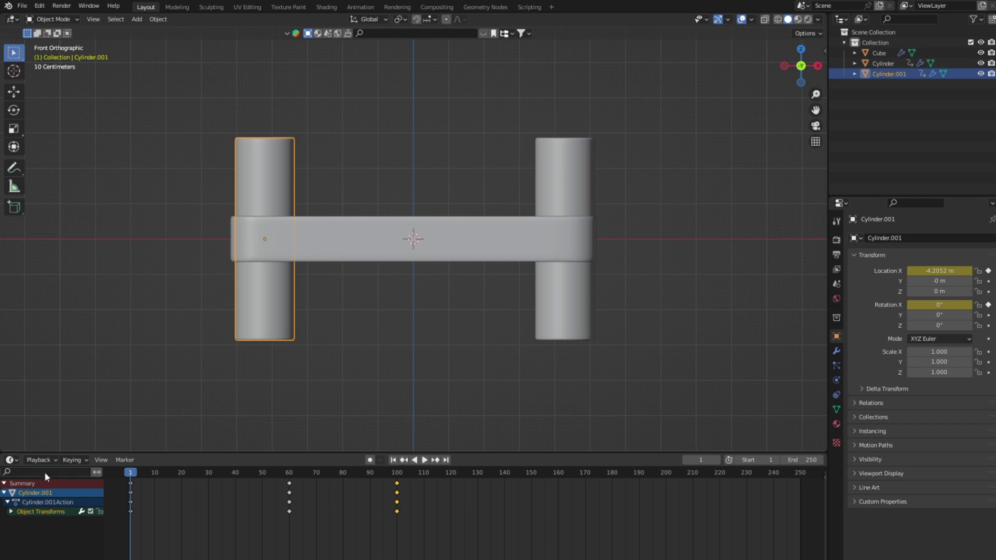
left_click(5, 493)
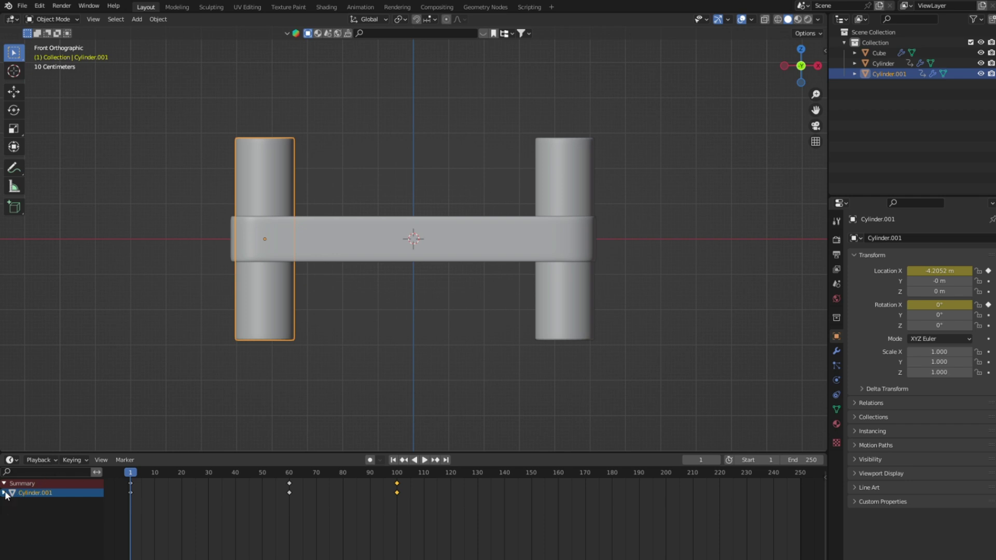
Preview the animation, change the keyframes' interpolation easing, and switch to the Animation workspace.
left_click(425, 459)
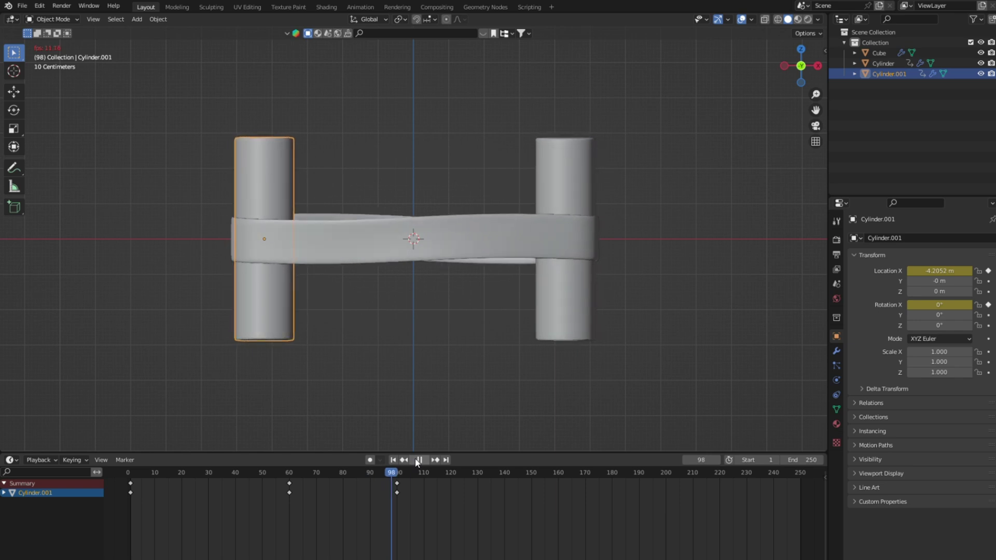
left_click(418, 460)
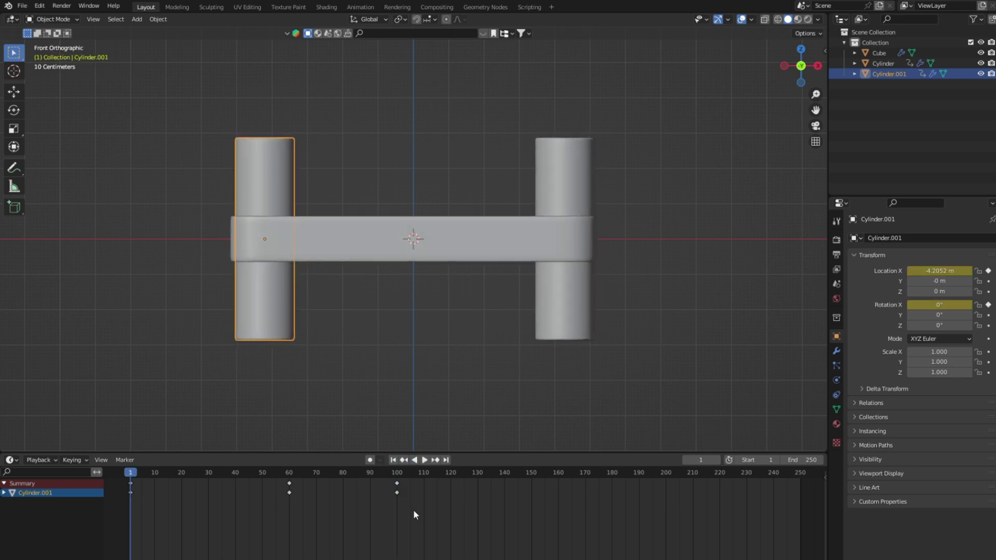
key("t")
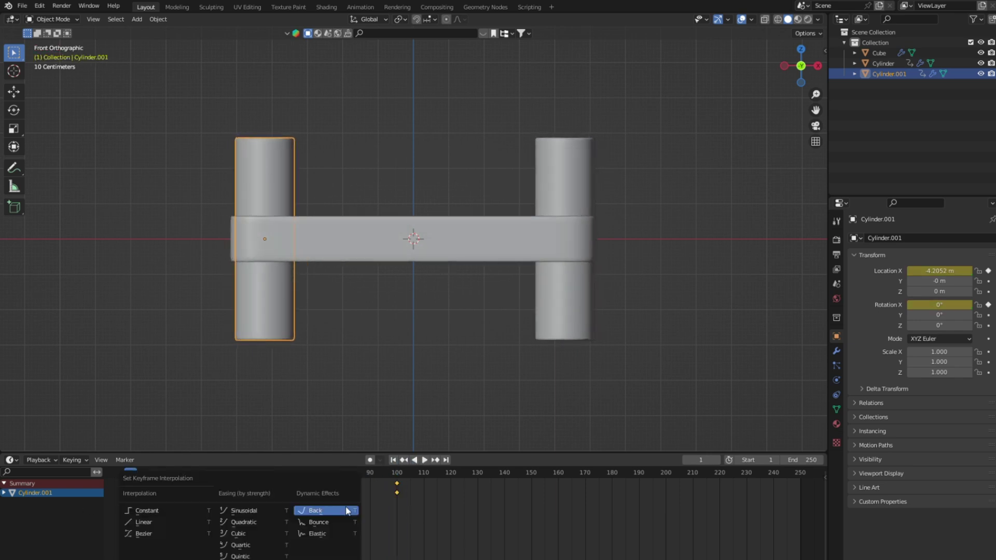
left_click(158, 535)
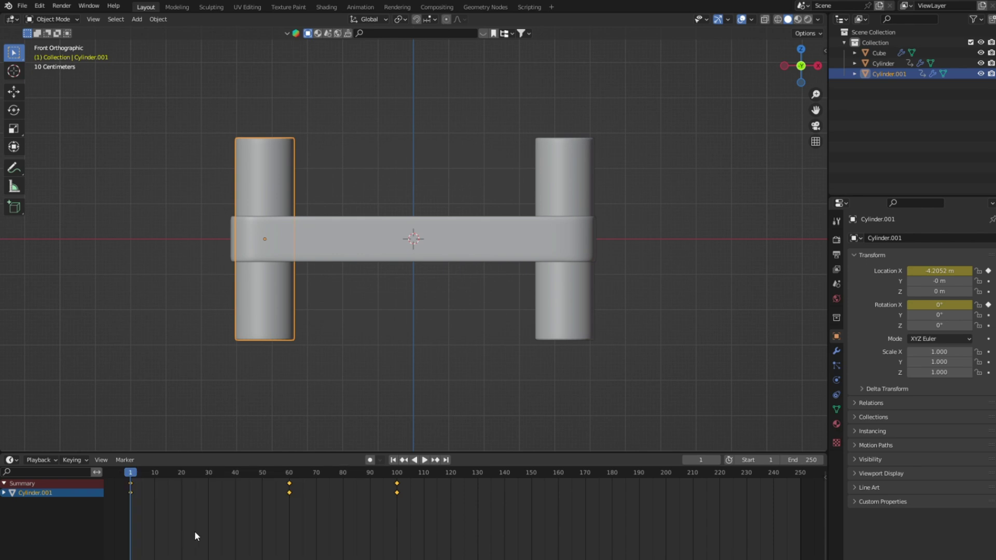
left_click(361, 7)
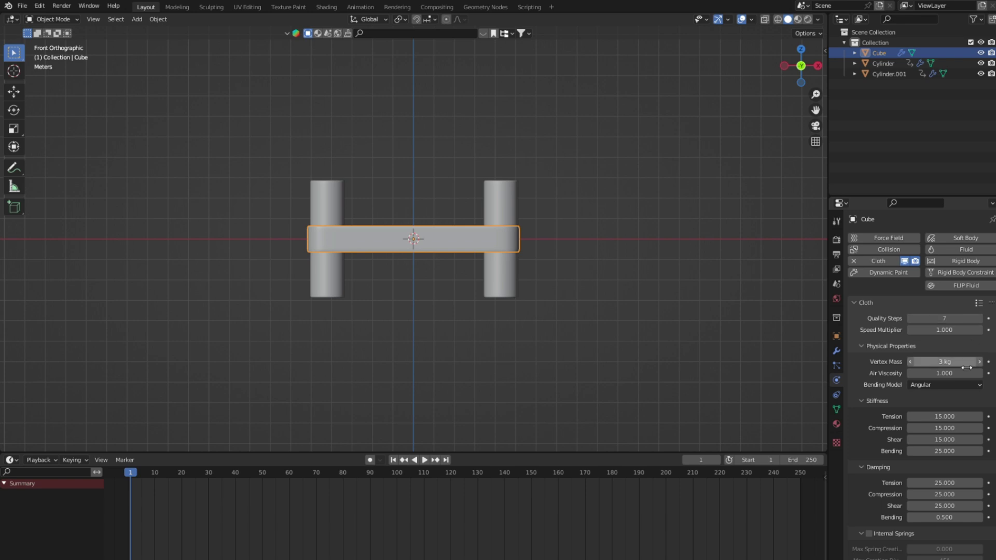
Set the cloth cache end frame to 120, bake it, and scrub to frame 23 to preview.
scroll(944, 424, "down", 5)
scroll(945, 427, "down", 3)
scroll(944, 428, "down", 2)
scroll(877, 524, "down", 4)
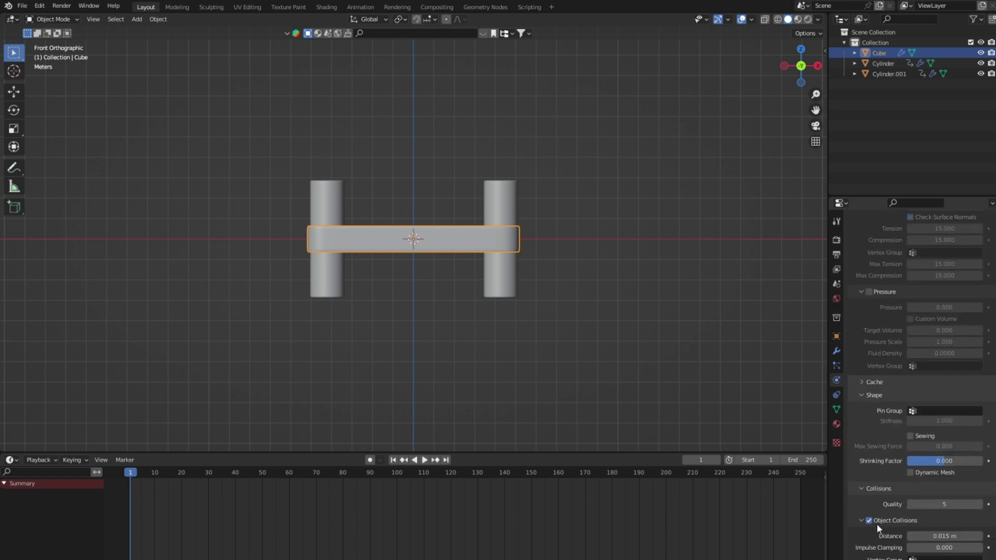
scroll(870, 534, "down", 3)
scroll(870, 534, "down", 2)
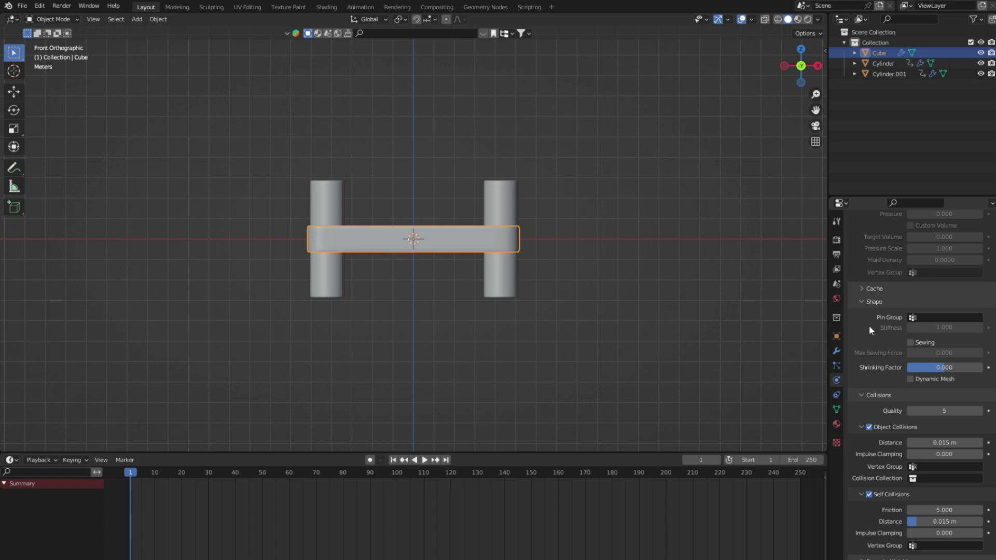
left_click(862, 290)
left_click(943, 339)
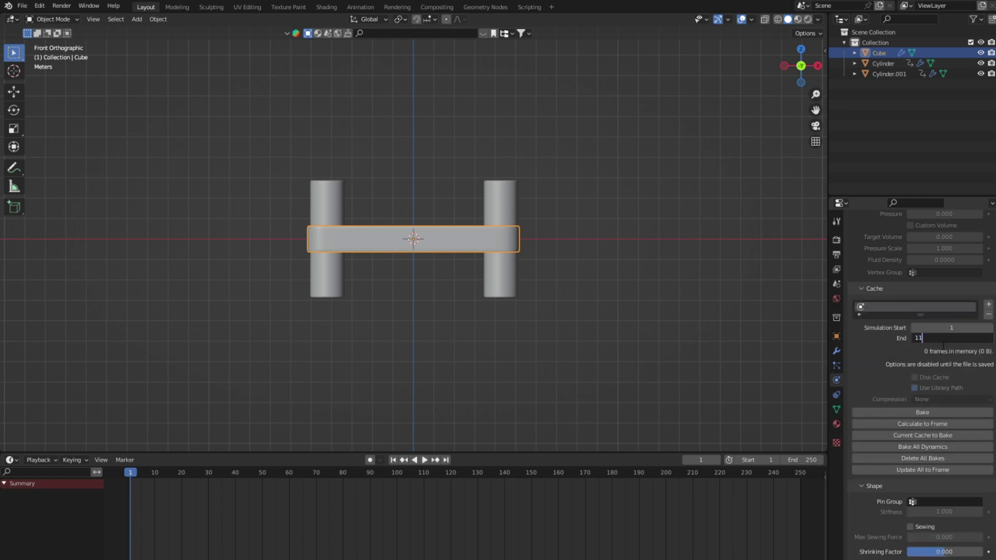
type("120")
key("Return")
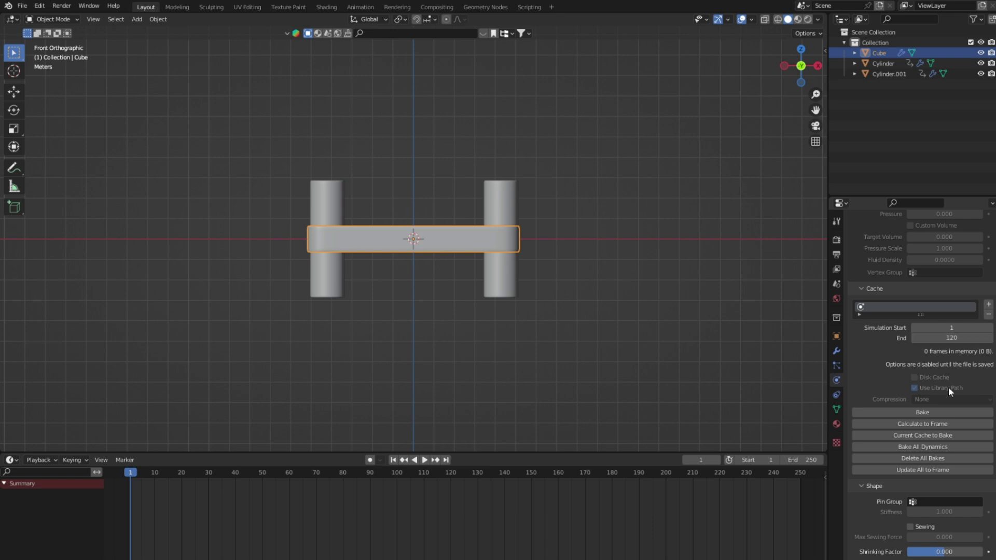
left_click(929, 445)
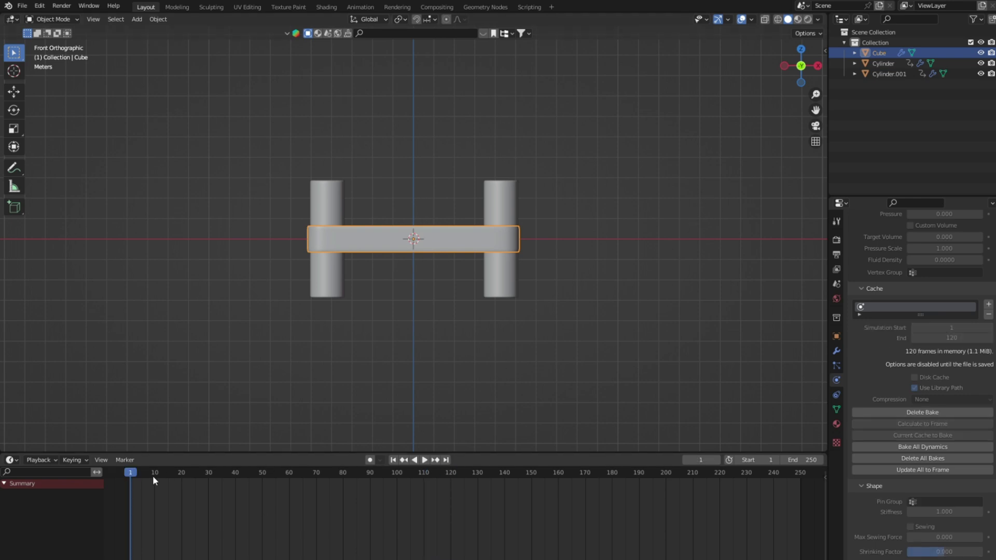
mouse_move(153, 475)
left_mouse_down()
mouse_move(129, 476)
mouse_move(351, 481)
mouse_move(127, 480)
left_mouse_up()
Switch the render engine to Cycles using GPU Compute.
key("space")
left_click(623, 345)
left_click(506, 280)
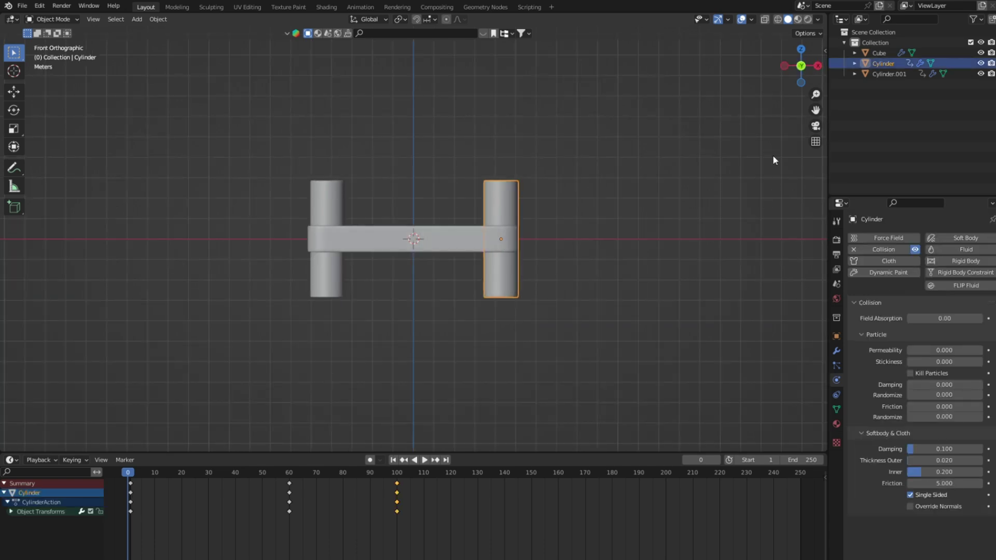
left_click(838, 241)
left_click(913, 240)
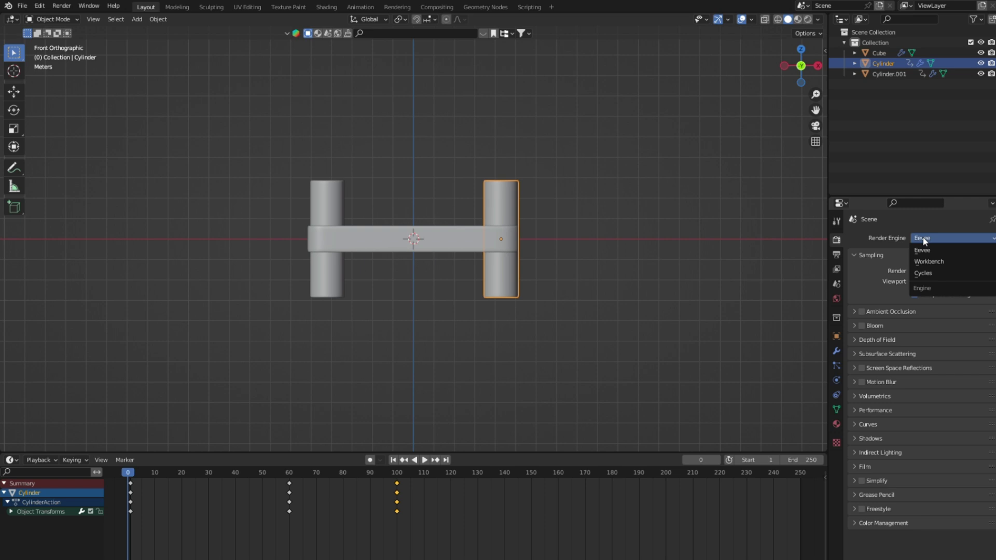
left_click(928, 273)
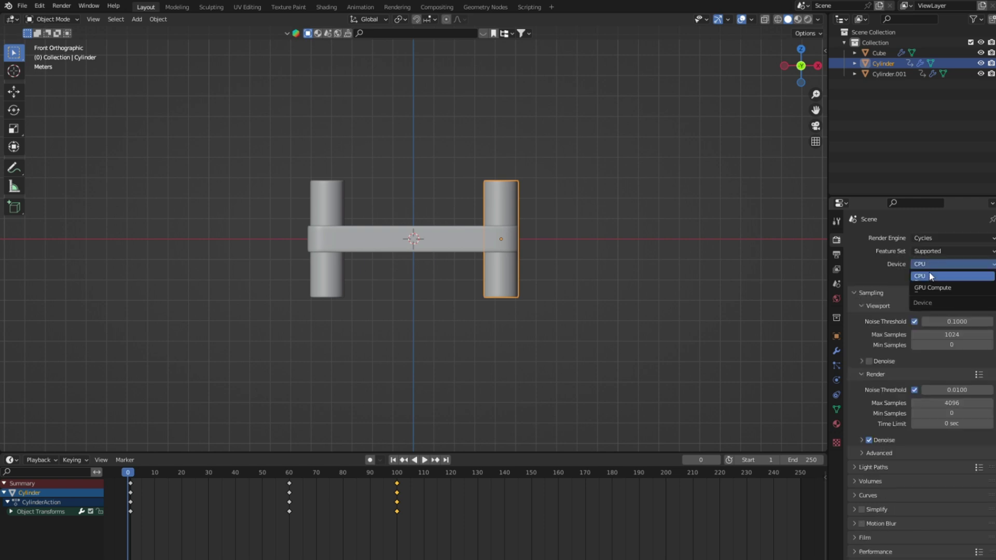
left_click(933, 289)
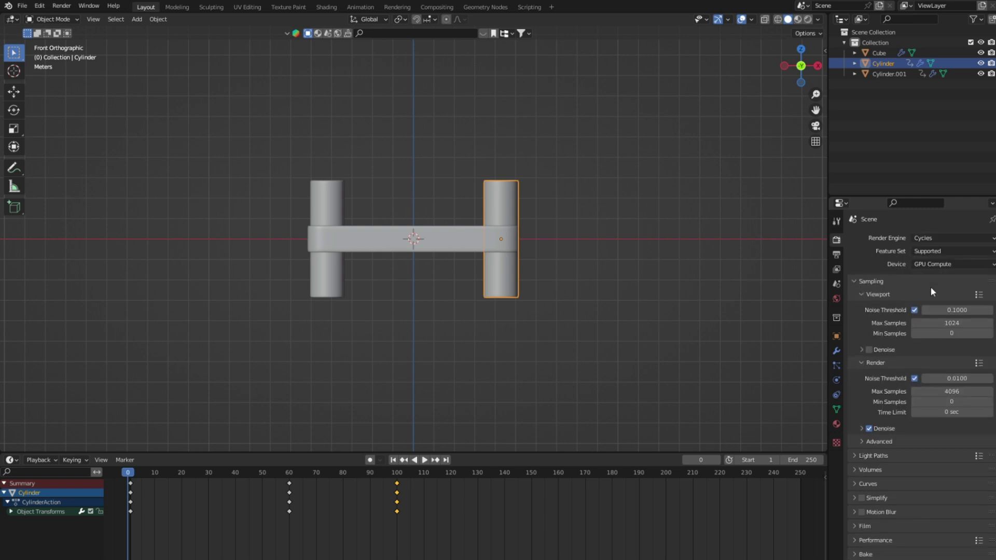
Cap viewport and render Max Samples at 100 and expand the Denoise options.
left_click(963, 324)
type("00")
key("Return")
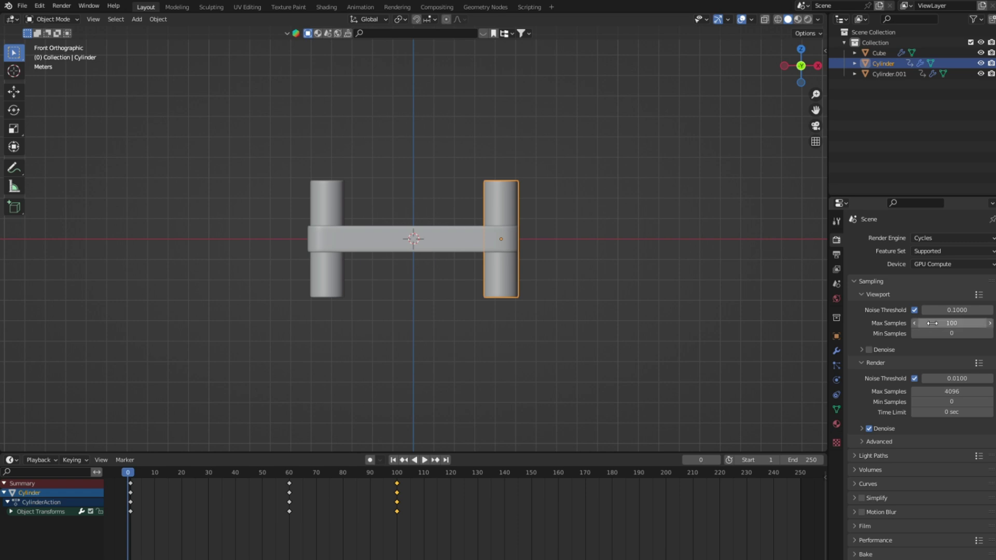
left_click(961, 393)
type("100")
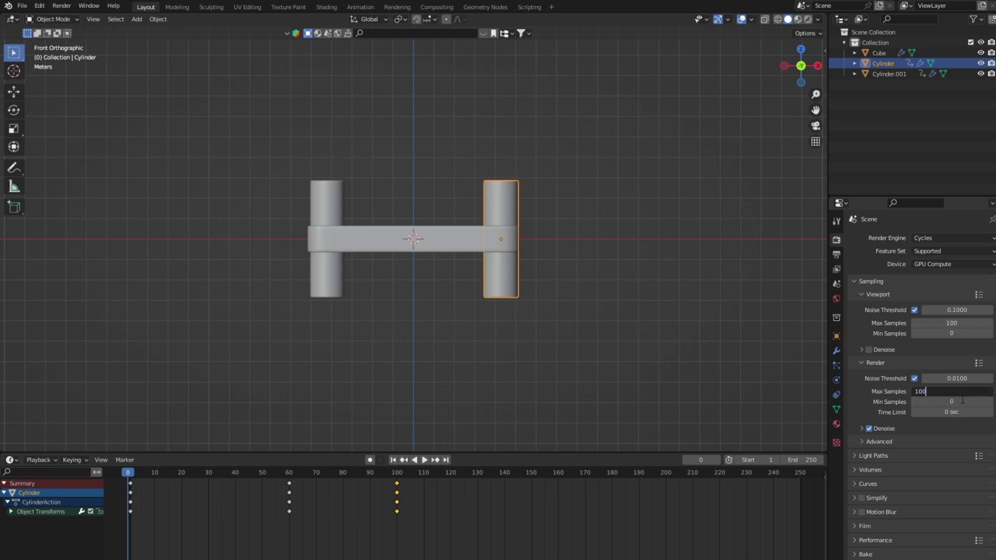
key("Return")
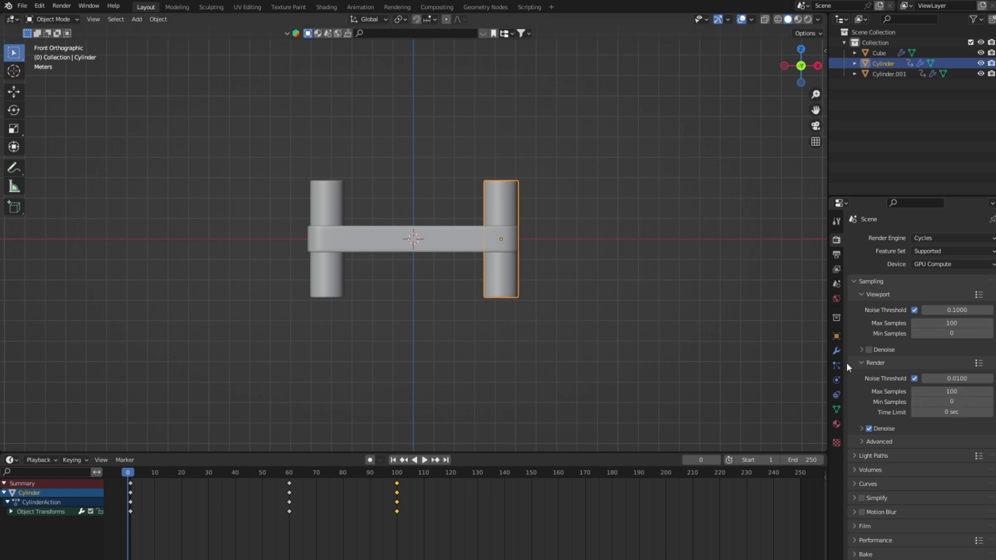
left_click(864, 433)
left_click(930, 455)
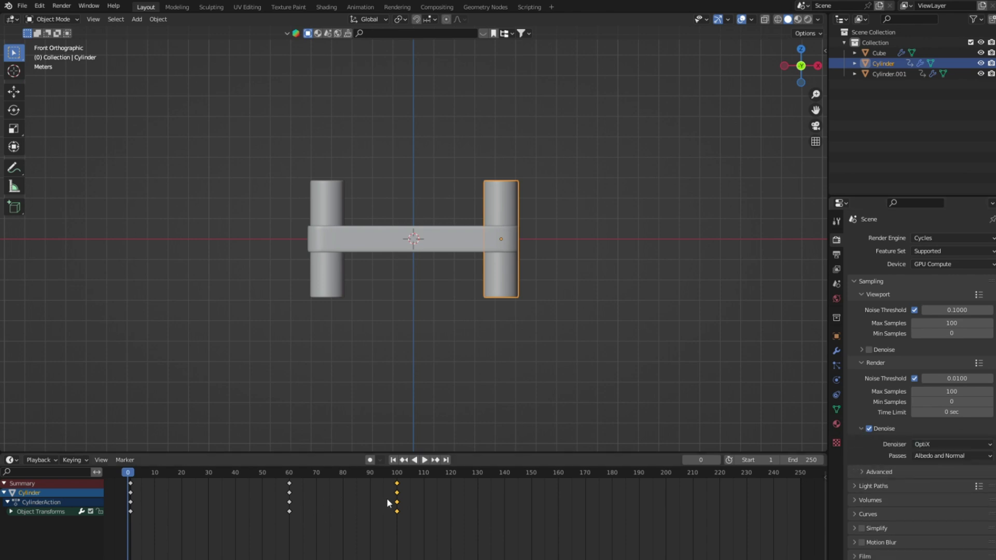
left_click_drag(482, 455, 482, 305)
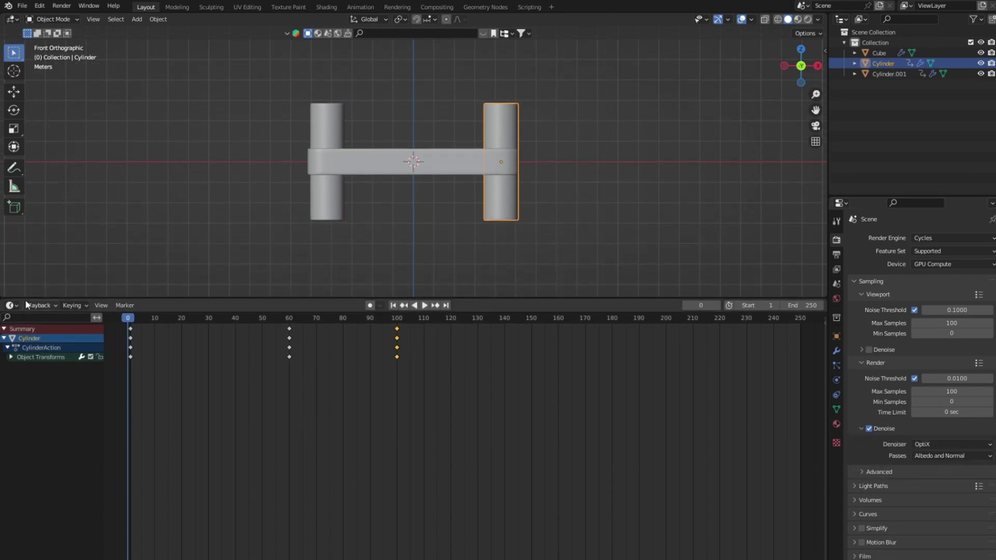
Turn the lower area into a 3D Viewport showing the front orthographic view.
left_click(11, 306)
left_click(28, 335)
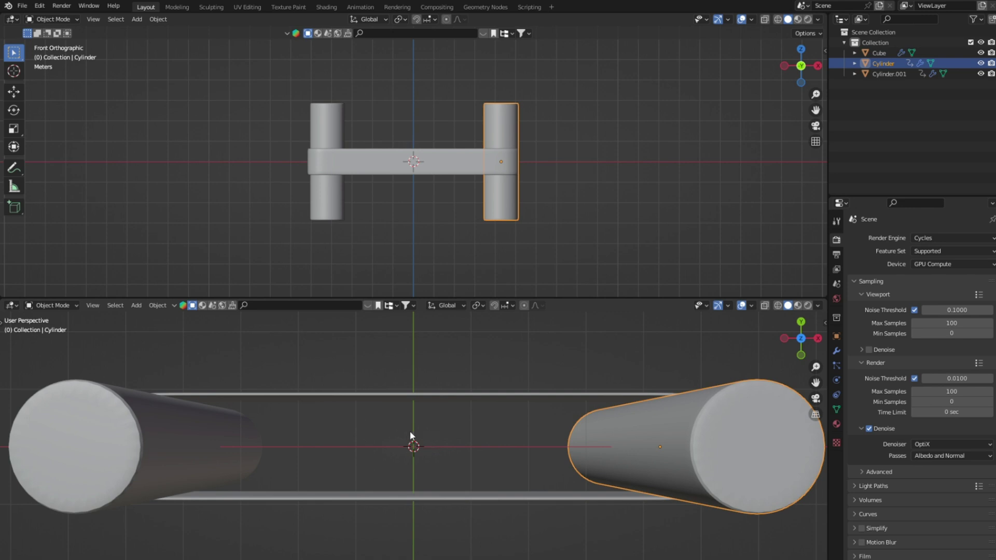
key("KP_1")
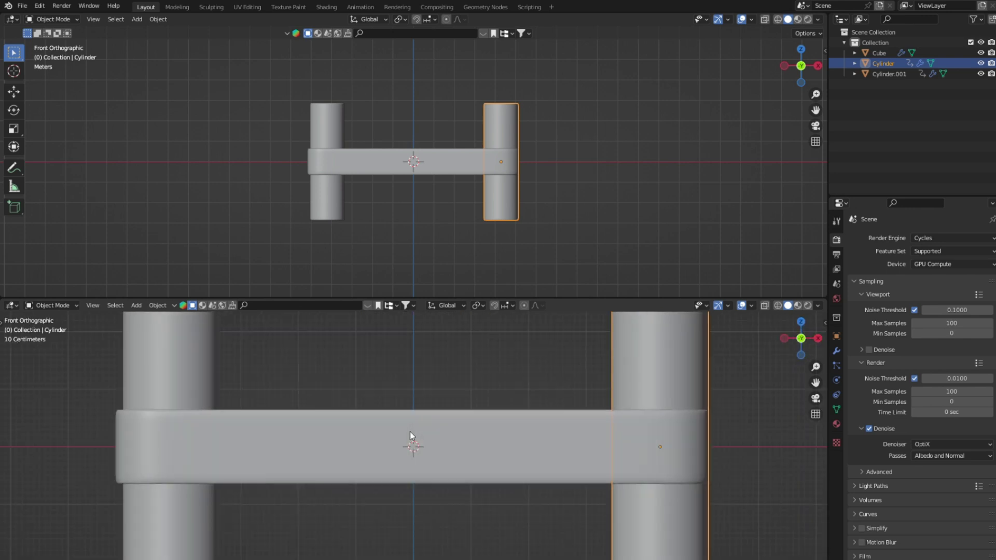
scroll(436, 467, "down", 5)
Add a camera aligned to the front view and begin setting output width to 1080 px.
key("shift+a")
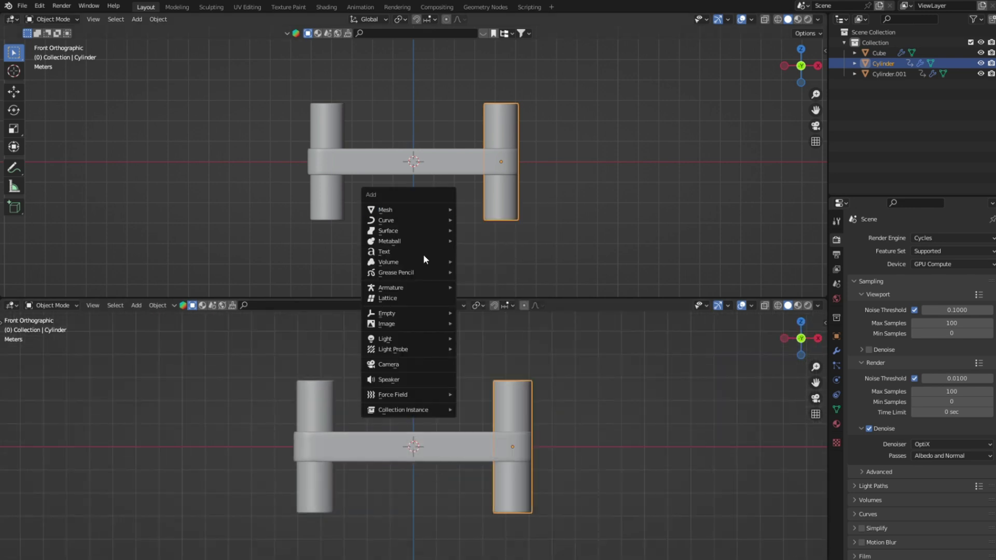
left_click(392, 365)
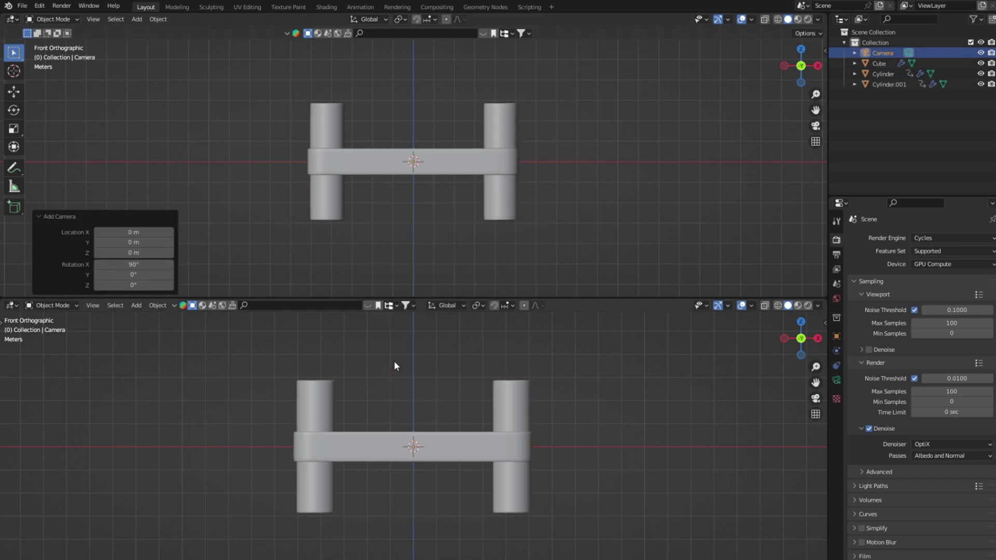
key("ctrl+alt+KP_0")
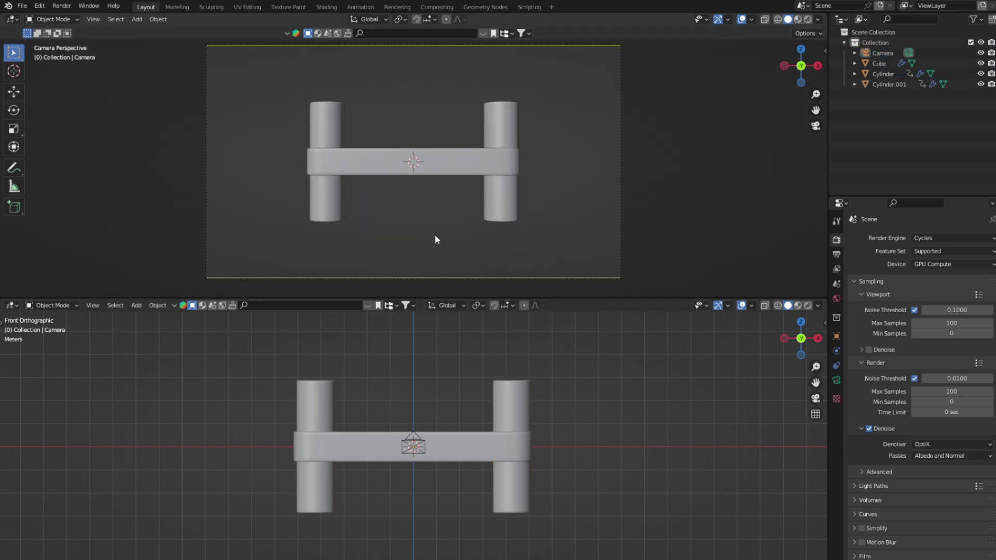
left_click(837, 254)
left_click(964, 252)
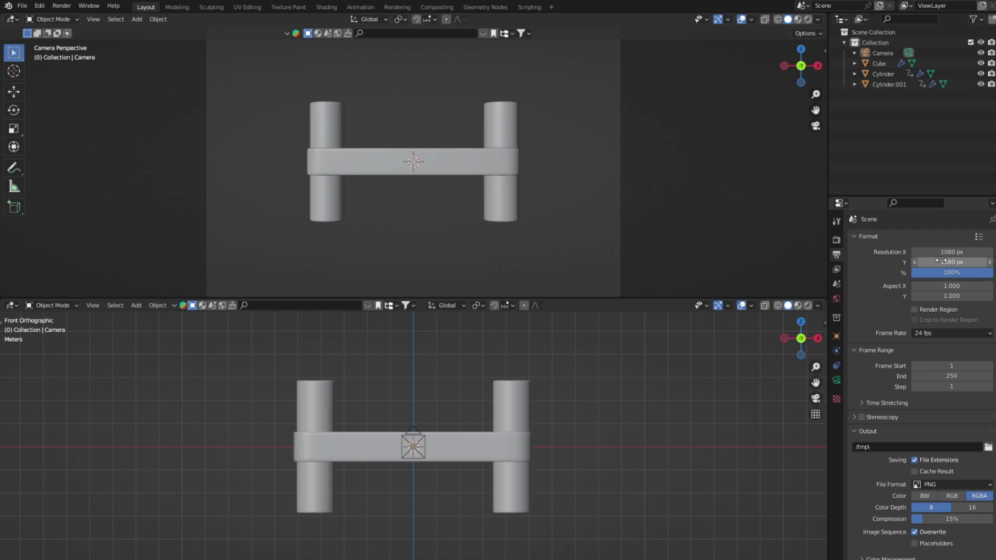
Make the output 1080×1080 and view through the camera with passepartout 1.0 in rendered shading.
key("Return")
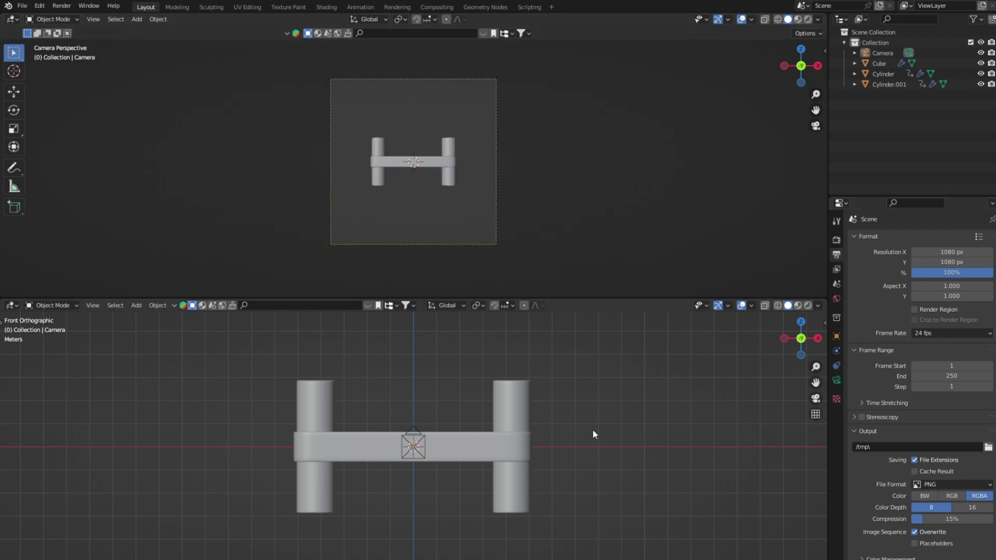
key("KP_0")
left_click(836, 380)
left_click(881, 413)
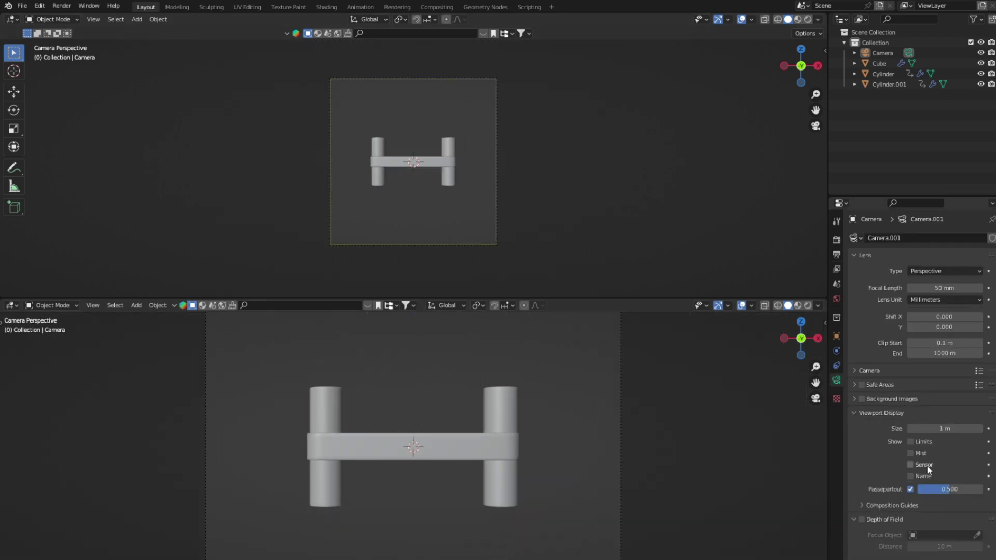
left_click_drag(934, 490, 983, 490)
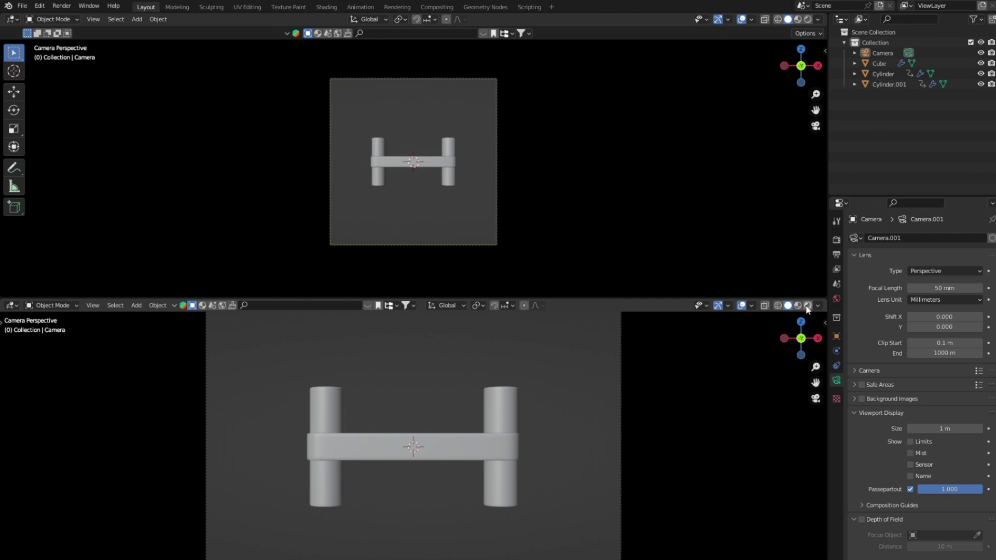
left_click(808, 306)
Check the world background colour and reselect the camera.
left_click(836, 299)
left_click(947, 304)
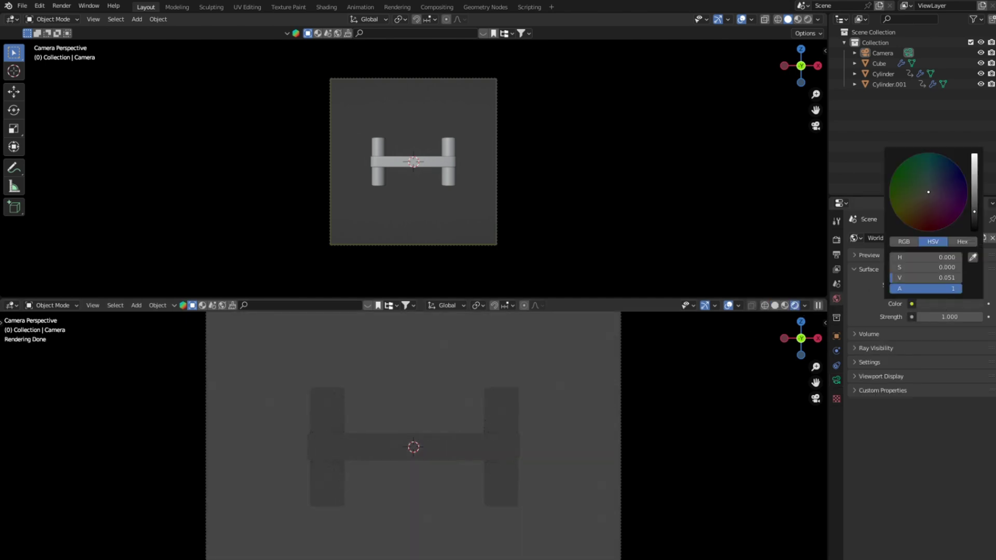
scroll(543, 242, "up", 5)
left_click(851, 49)
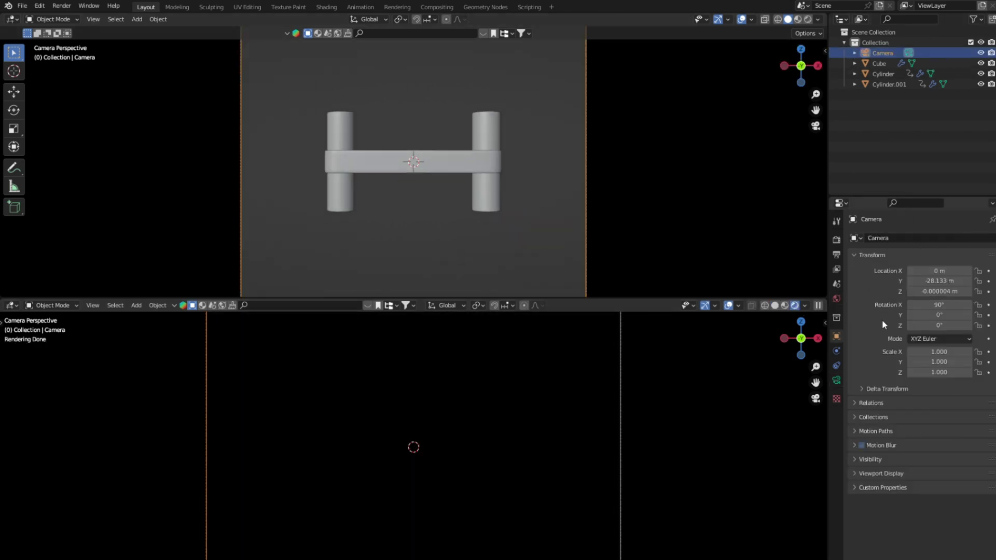
Split a new area off the top view, make it a Timeline, and resize it.
left_click_drag(3, 300, 5, 276)
left_click(12, 283)
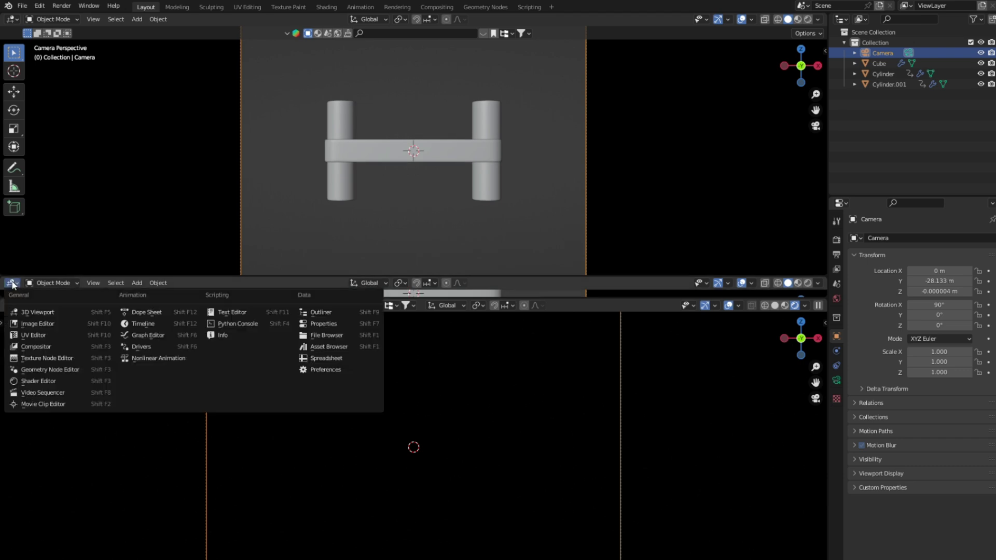
left_click(125, 323)
left_click_drag(461, 282, 461, 239)
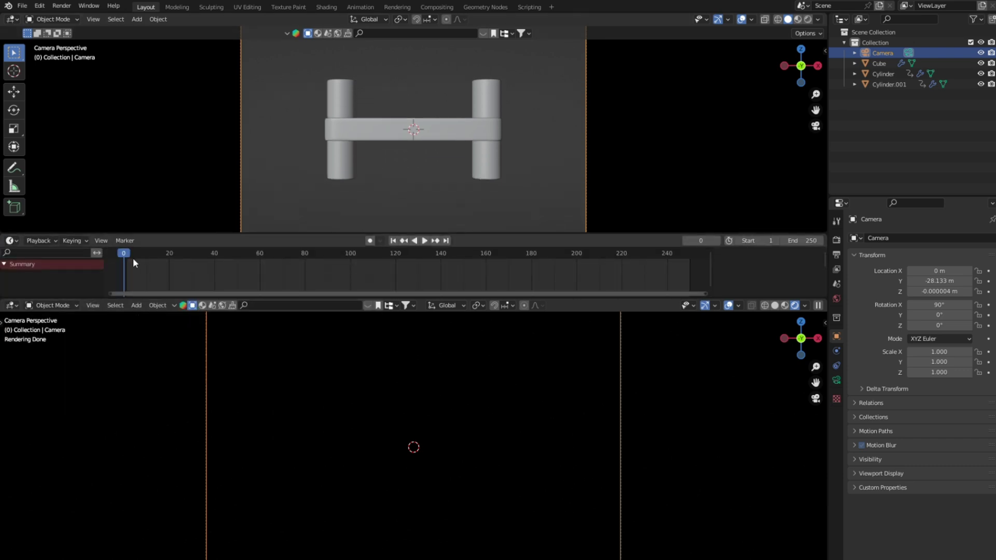
left_click_drag(621, 304, 622, 324)
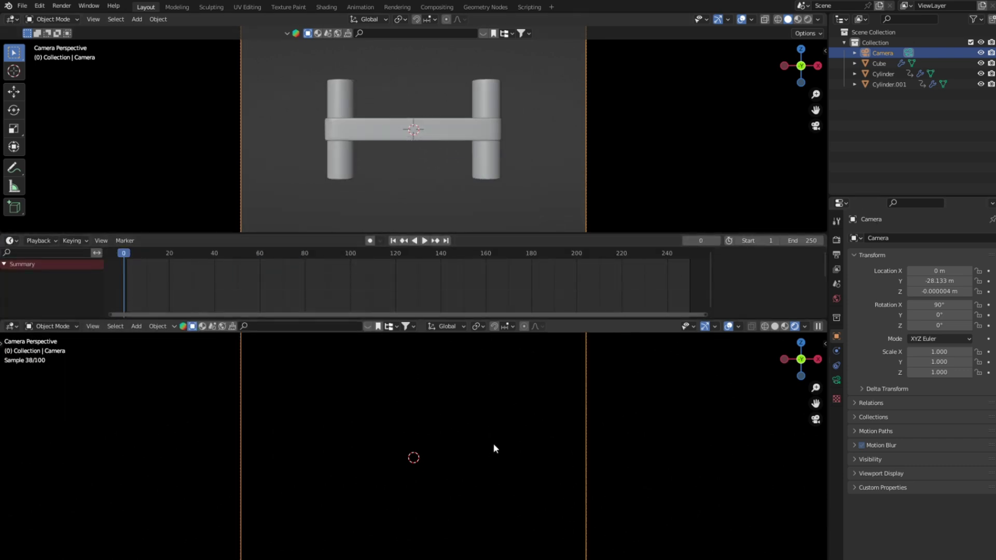
left_click_drag(555, 238, 550, 278)
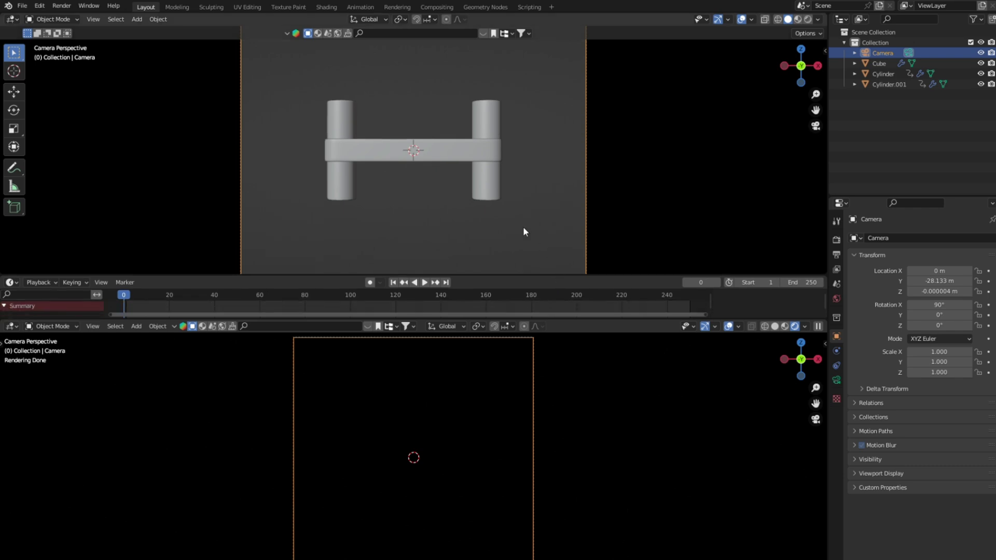
key("Home")
left_click(431, 152)
left_click(430, 196)
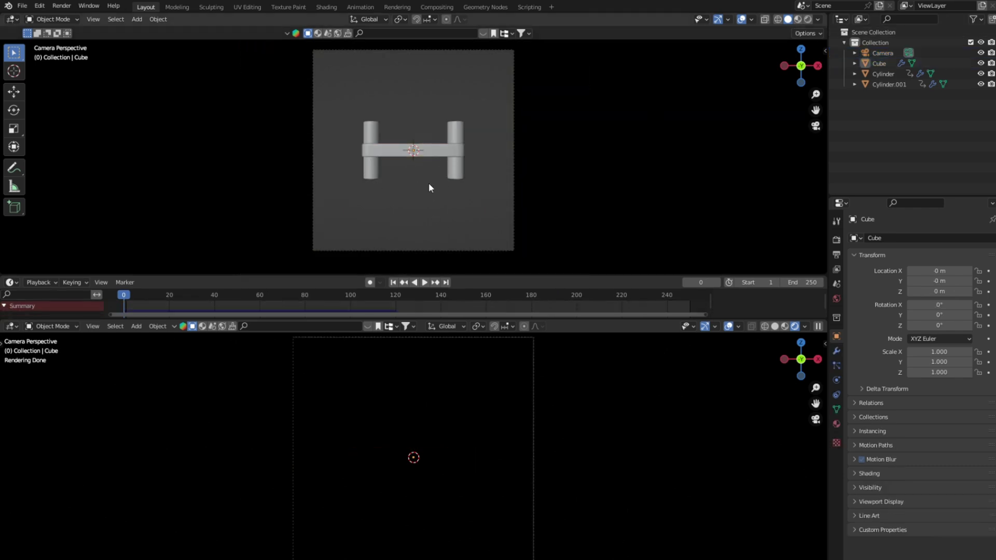
Add an overhead area light, raise it, scale it about ten times, and set Power to 500 W.
scroll(429, 183, "up", 3)
key("shift+a")
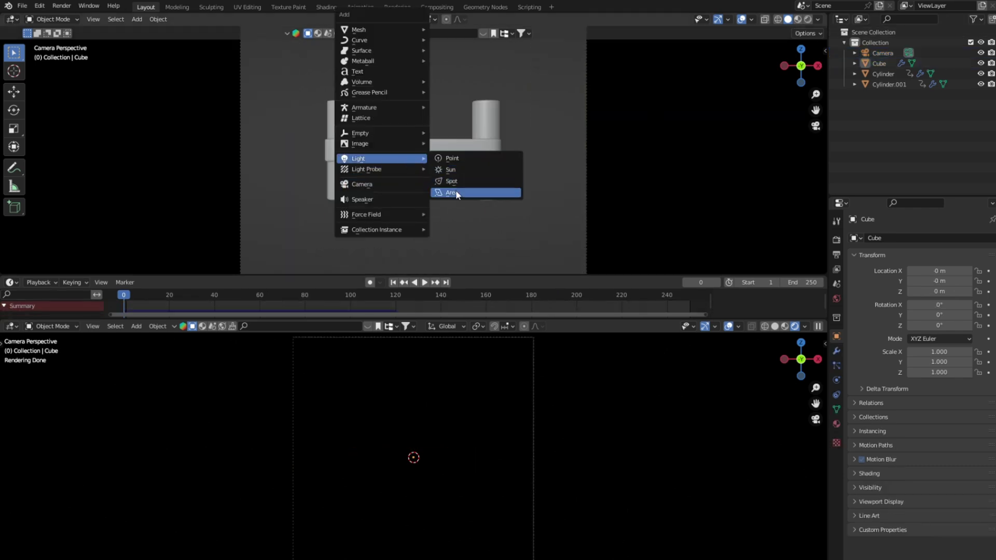
left_click(452, 192)
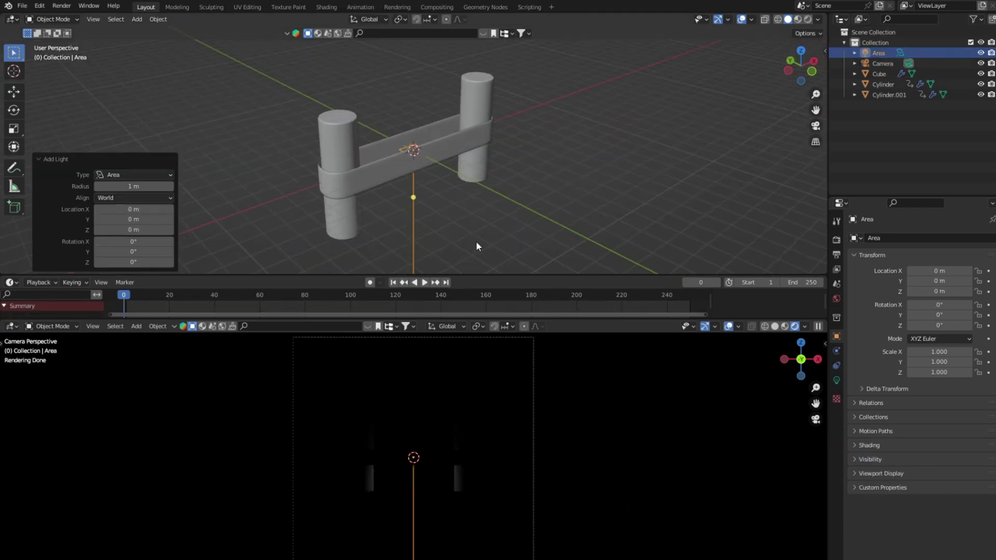
middle_click_drag(476, 241, 479, 241)
key("g")
key("z")
key("Return")
key("s")
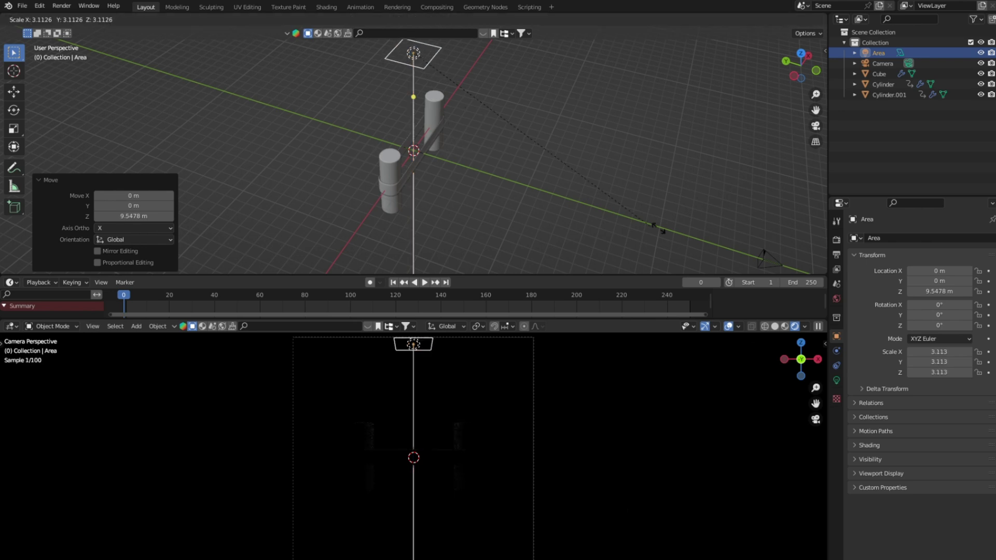
key("Return")
left_click(837, 380)
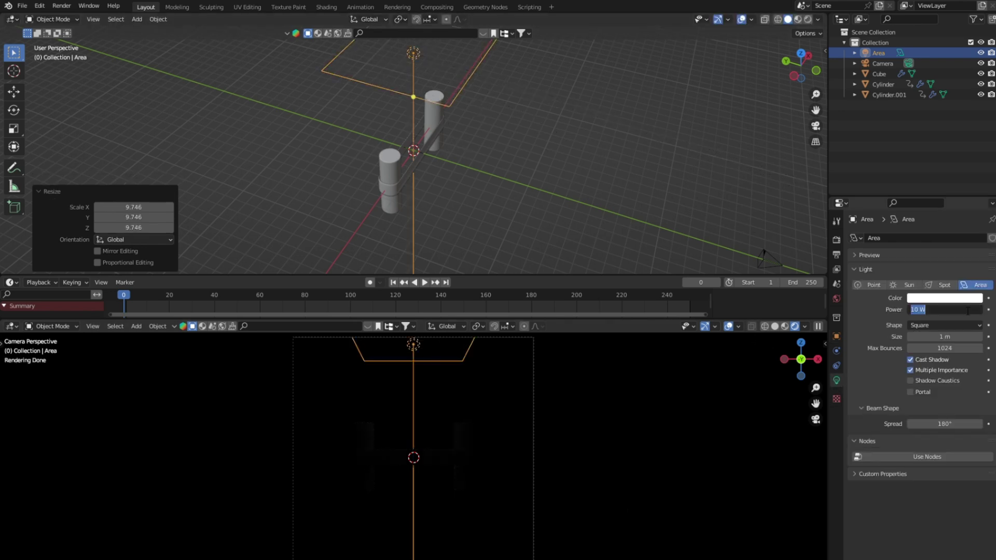
middle_click_drag(434, 177, 457, 187)
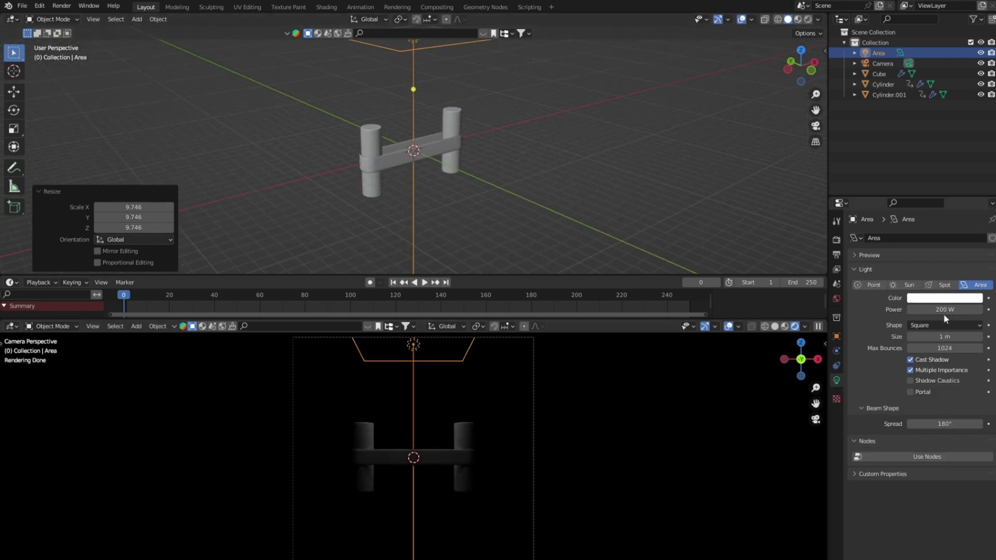
type("500")
key("Return")
Duplicate the light to the front of the model, lowered and rotated upright facing it.
key("g")
key("z")
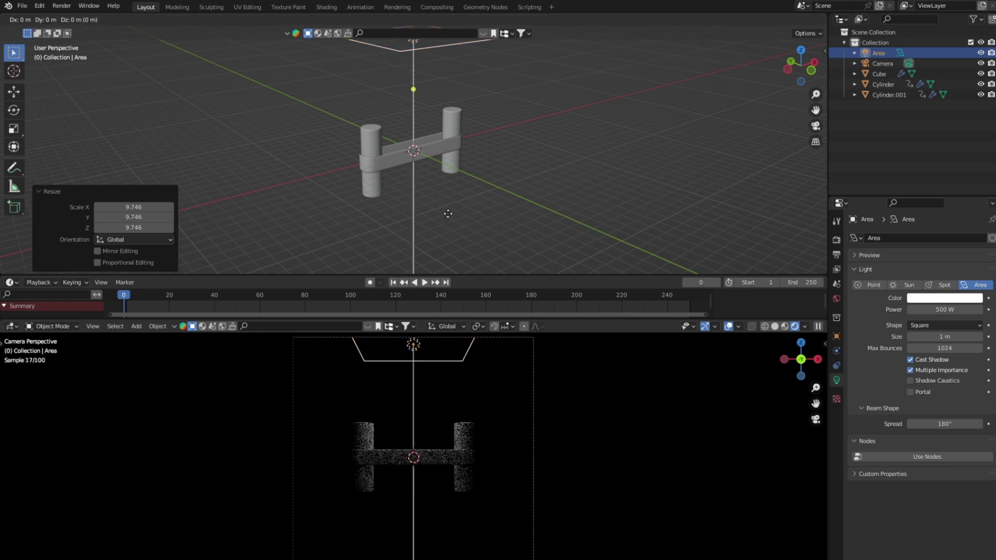
left_click(444, 238)
key("shift+d")
key("y")
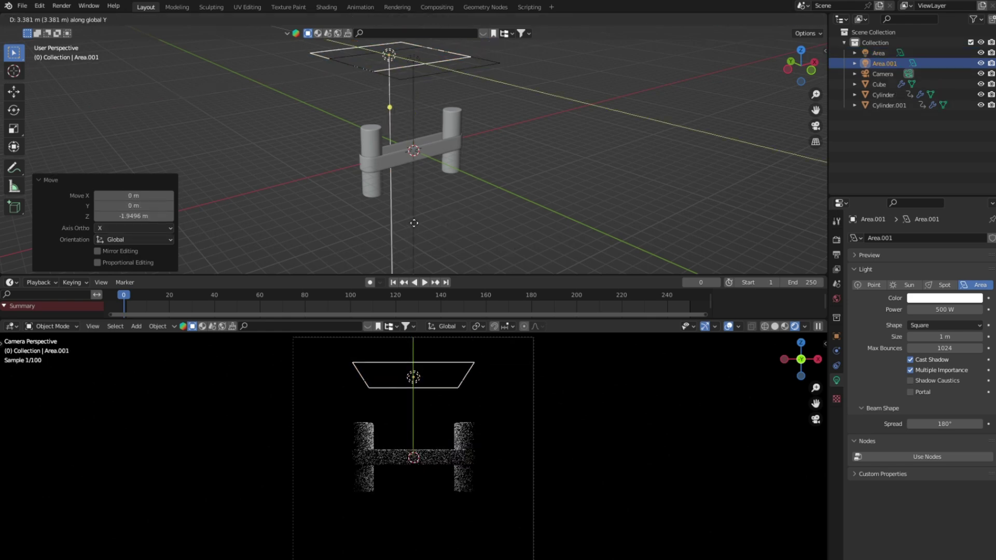
left_click(340, 195)
key("g")
key("z")
left_click(364, 246)
key("r")
key("x")
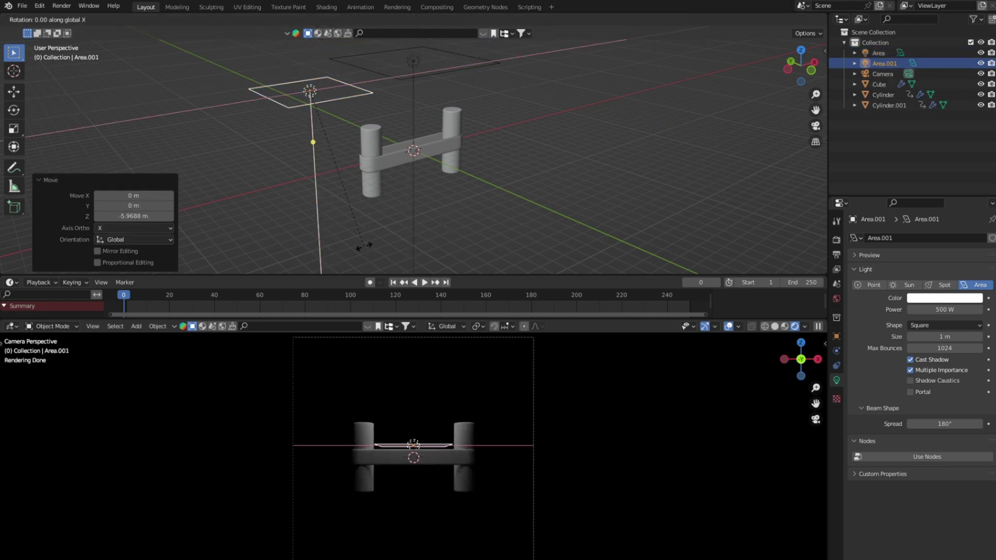
left_click(401, 231)
key("g")
key("z")
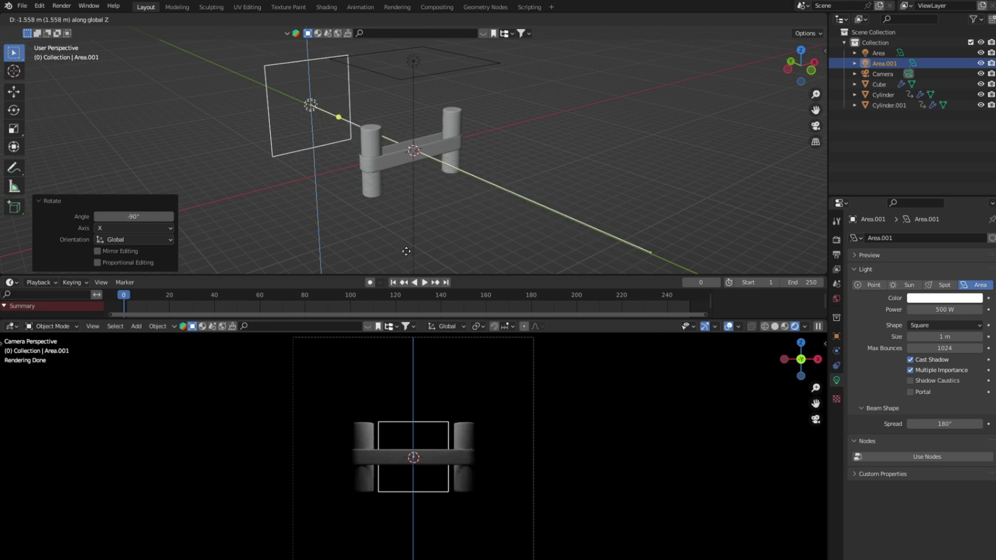
key("Return")
Duplicate the overhead light again beside the model, tilted 52.9° about X toward it.
scroll(471, 423, "up", 4)
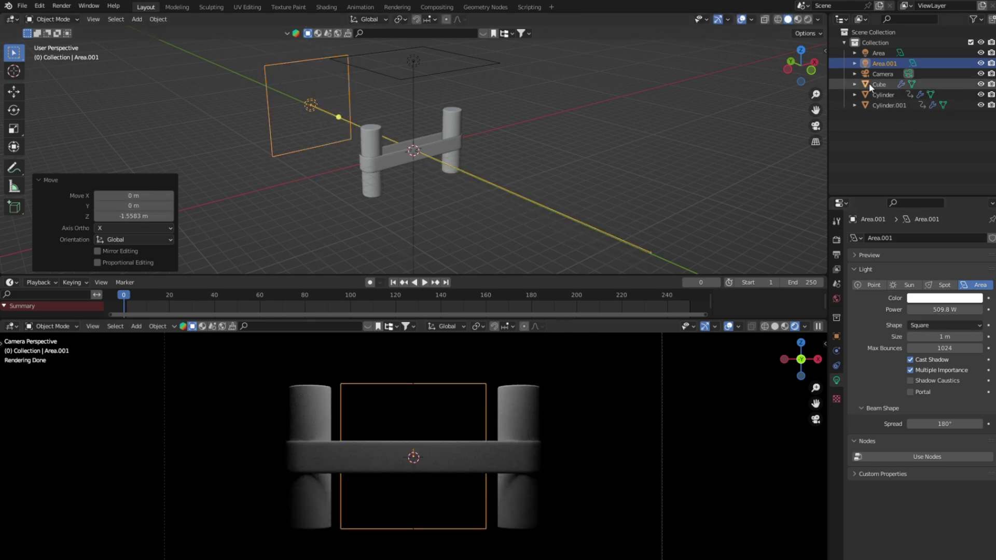
left_click(882, 74)
scroll(640, 463, "down", 4)
left_click(414, 213)
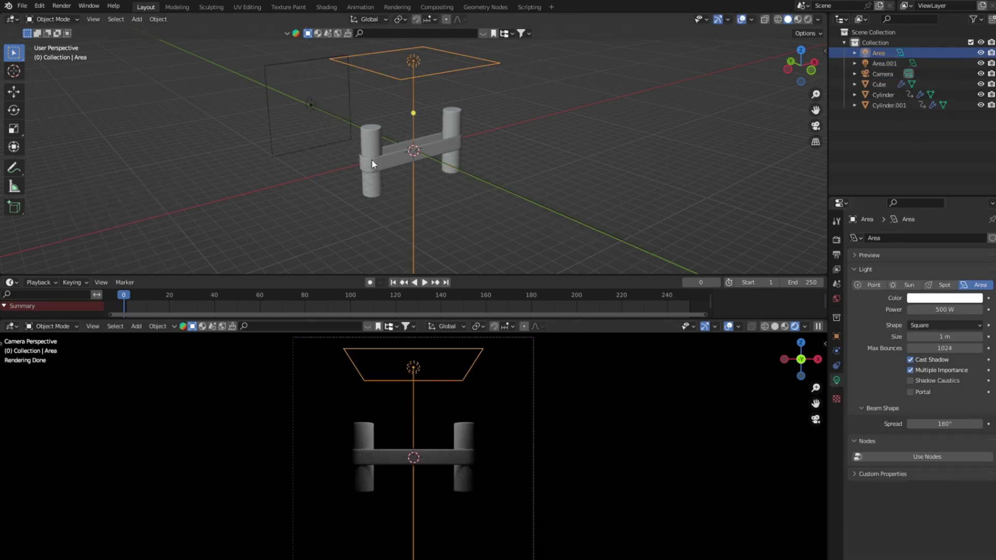
middle_click_drag(372, 158, 420, 174)
key("shift+d")
key("x")
key("y")
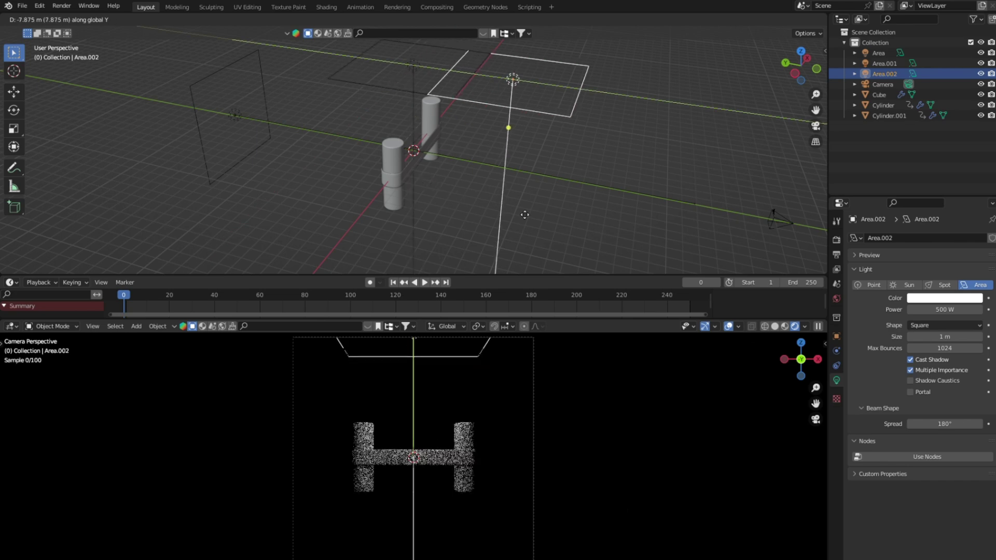
left_click(578, 222)
key("r")
key("x")
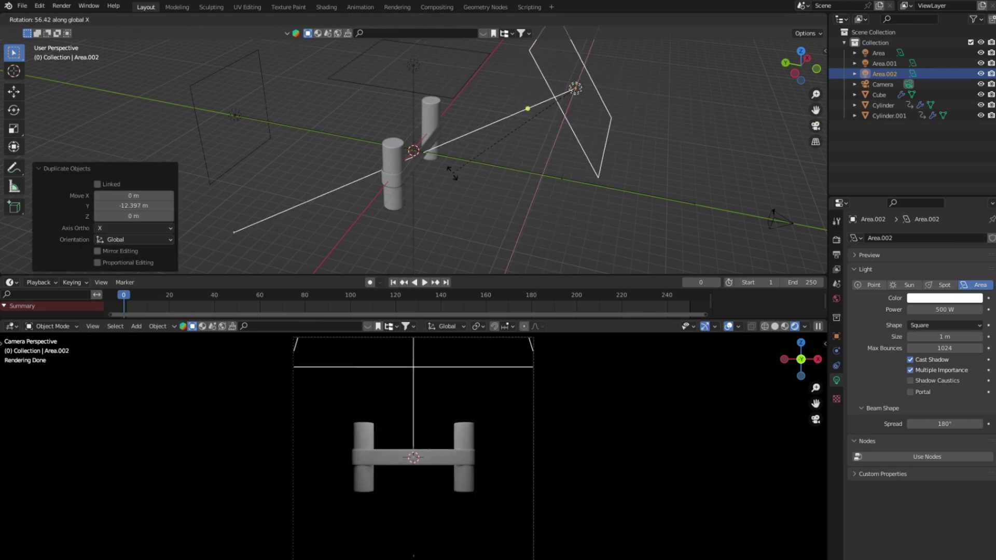
left_click(457, 179)
scroll(456, 180, "up", 2)
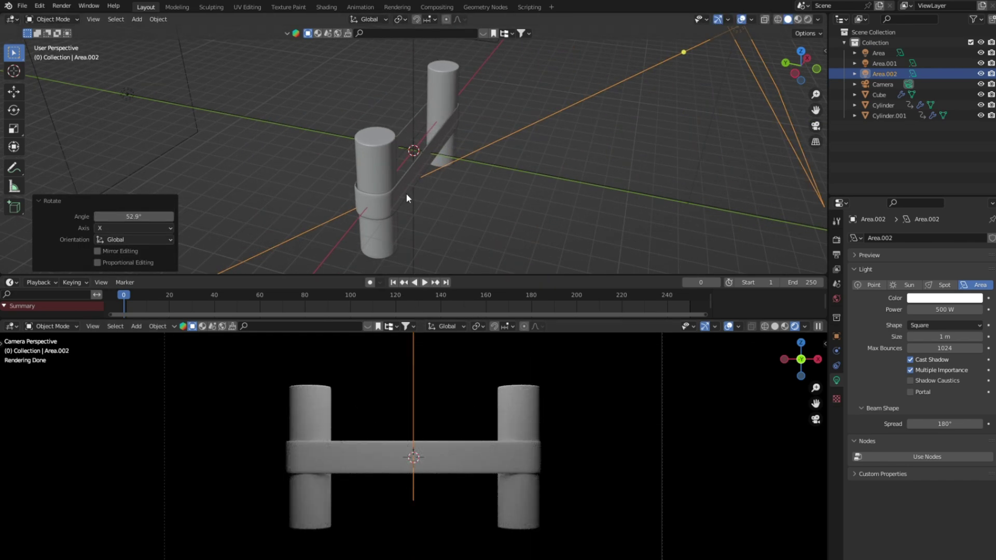
left_click(437, 156)
left_click_drag(489, 277, 488, 265)
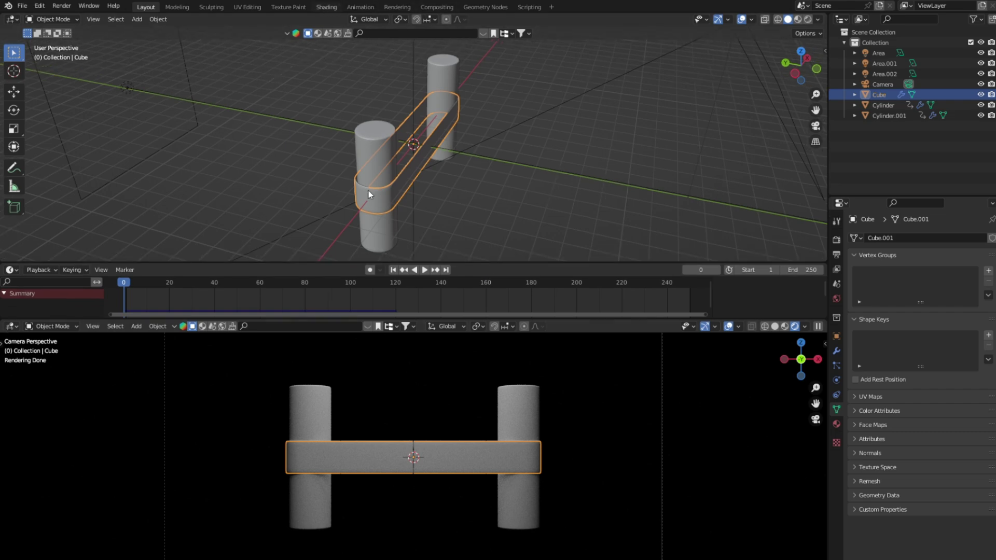
In the Shading workspace, create a new band material and delete its Principled BSDF.
left_click(327, 7)
left_click(795, 20)
key("KP_0")
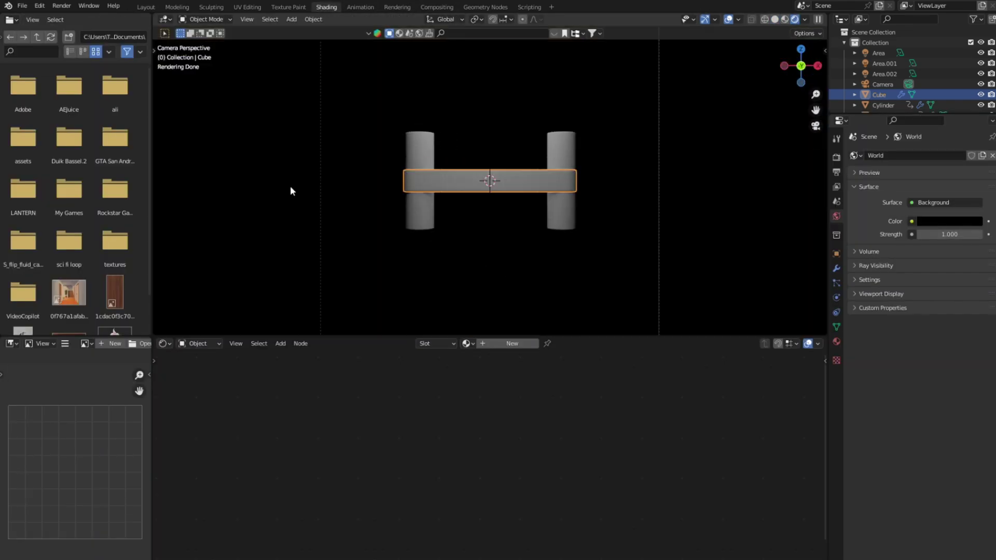
left_click(511, 344)
key("x")
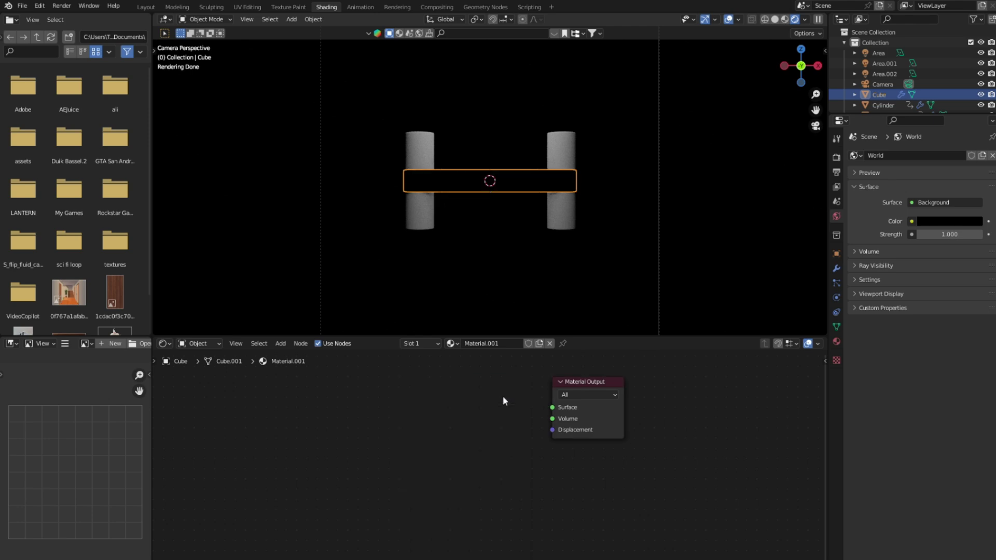
Add a Glass BSDF node and connect it to the material output's surface.
key("shift+a")
type("glass")
key("Return")
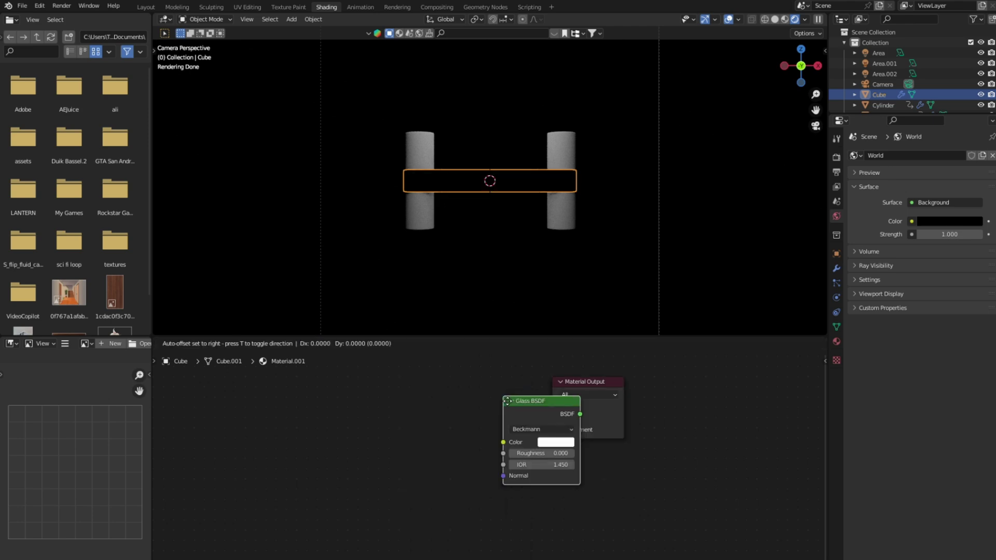
left_click(335, 393)
left_click_drag(407, 407, 552, 407)
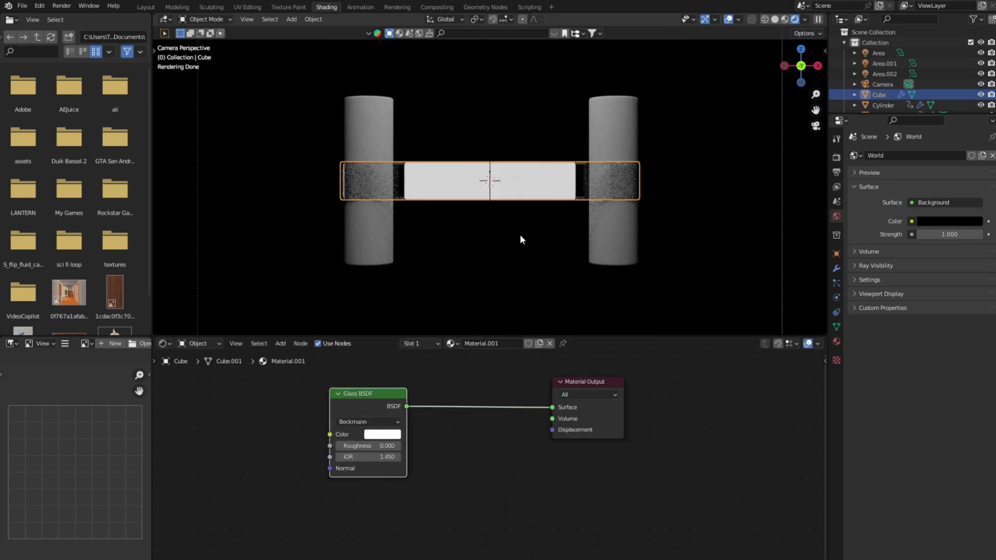
middle_click_drag(520, 235, 525, 287)
key("KP_3")
key("KP_1")
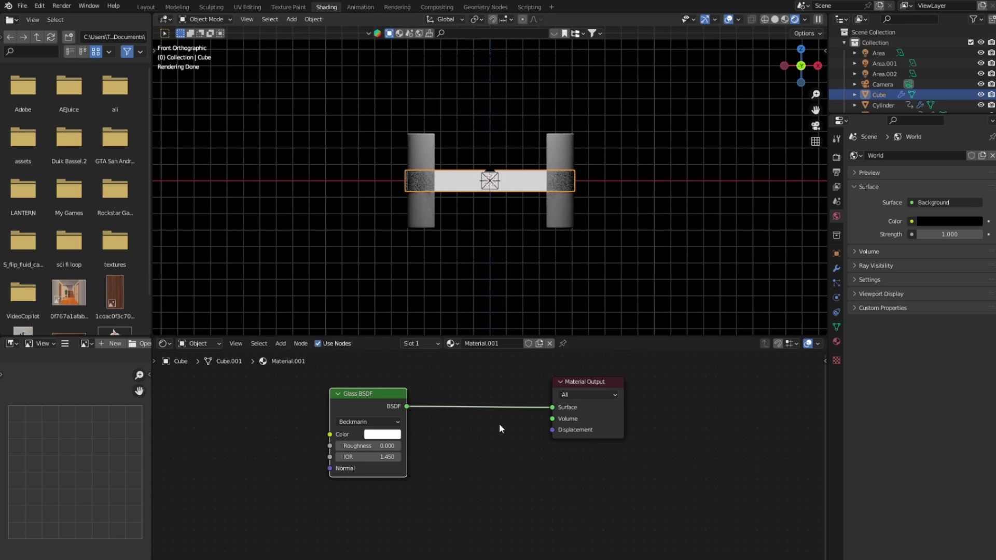
left_click_drag(552, 419, 513, 426)
Insert a Mix Shader after the glass and feed a Glossy BSDF into it at factor 0.075.
type("mix")
left_click(519, 497)
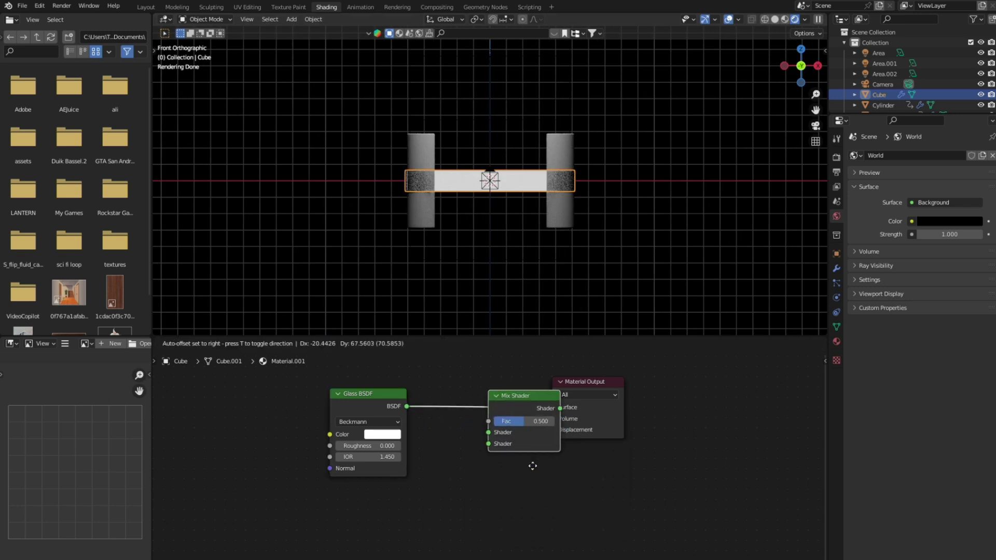
key("shift+a")
left_click(353, 473)
type("GL")
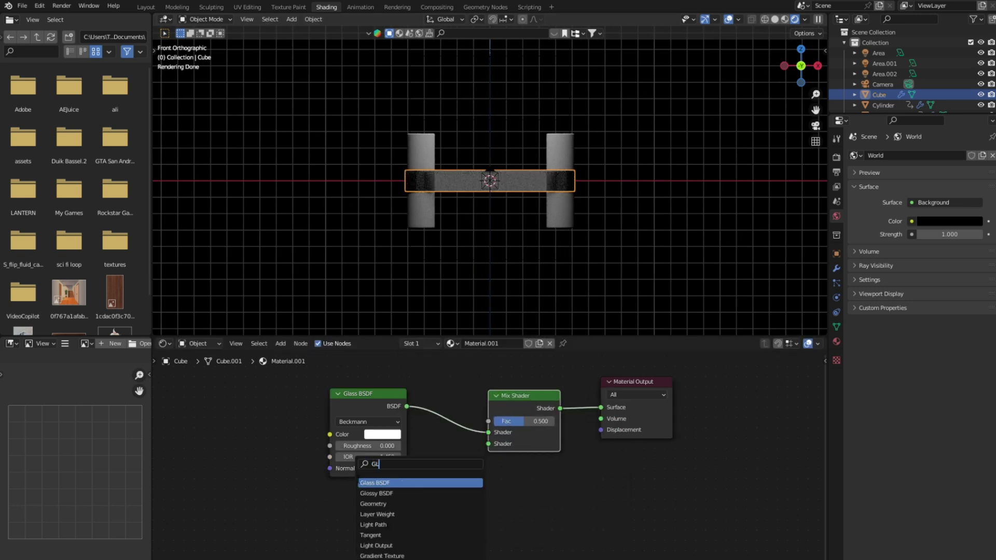
key("Down")
key("Return")
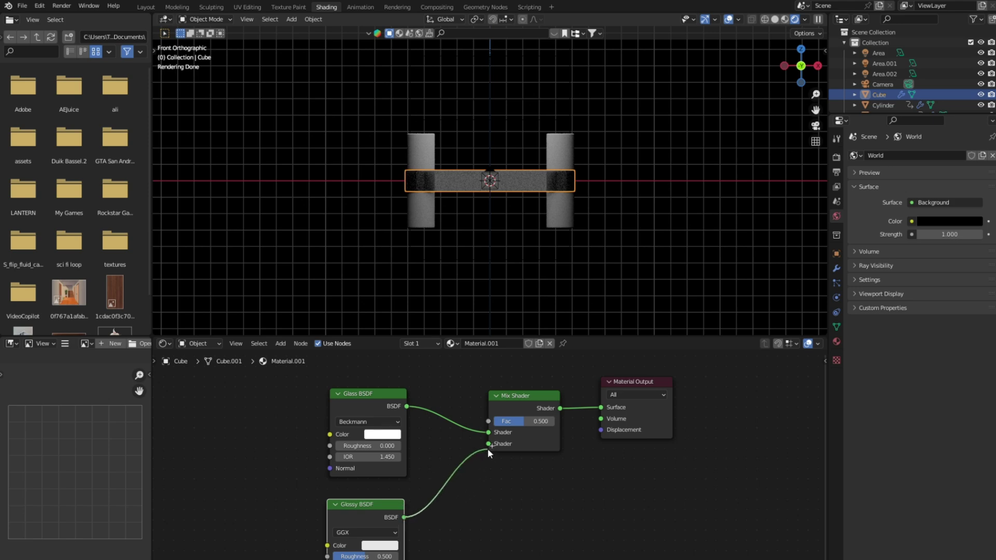
left_click_drag(487, 448, 498, 421)
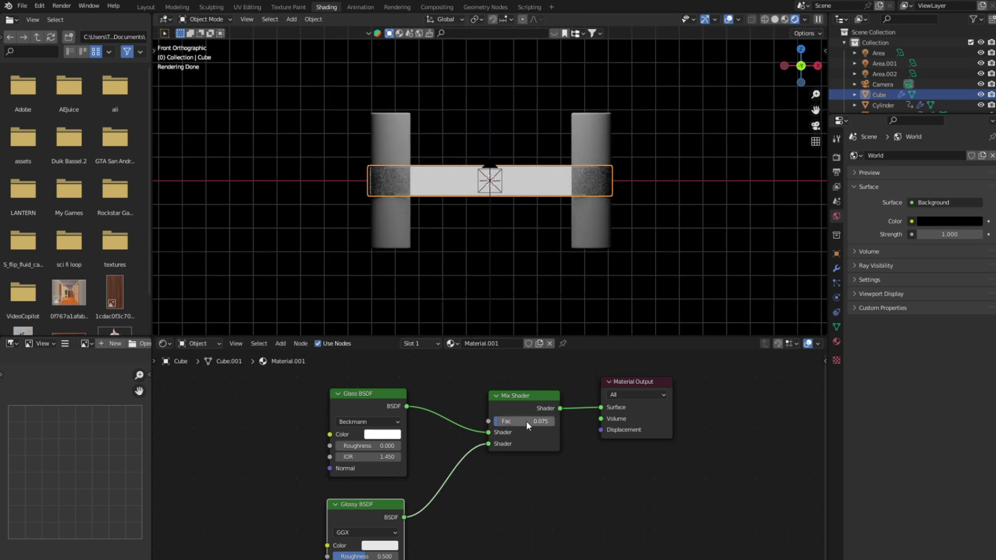
middle_click_drag(498, 259, 488, 294)
Try a cyan colour for the Glass BSDF and check it from the front view.
key("KP_3")
key("KP_1")
scroll(466, 276, "up", 2)
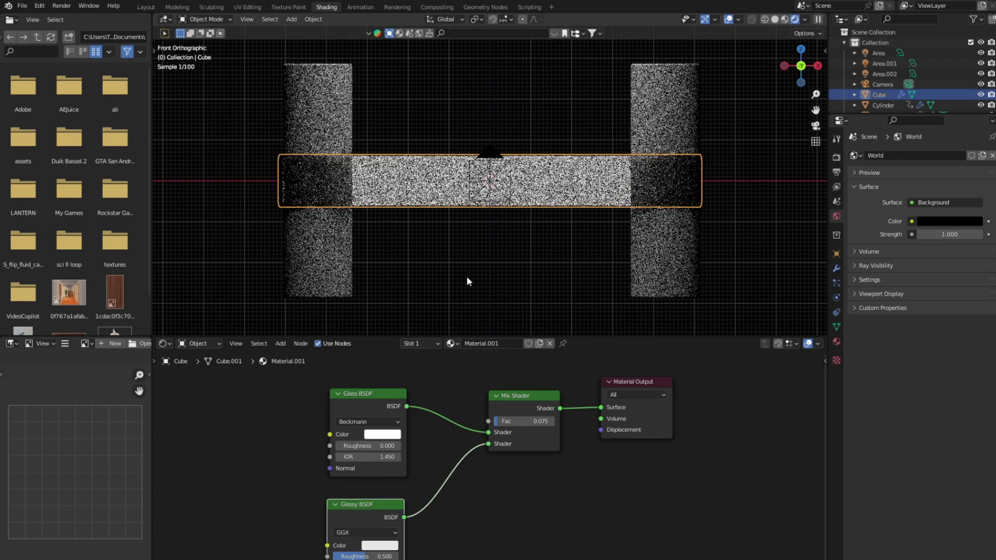
left_click(384, 435)
left_click(410, 298)
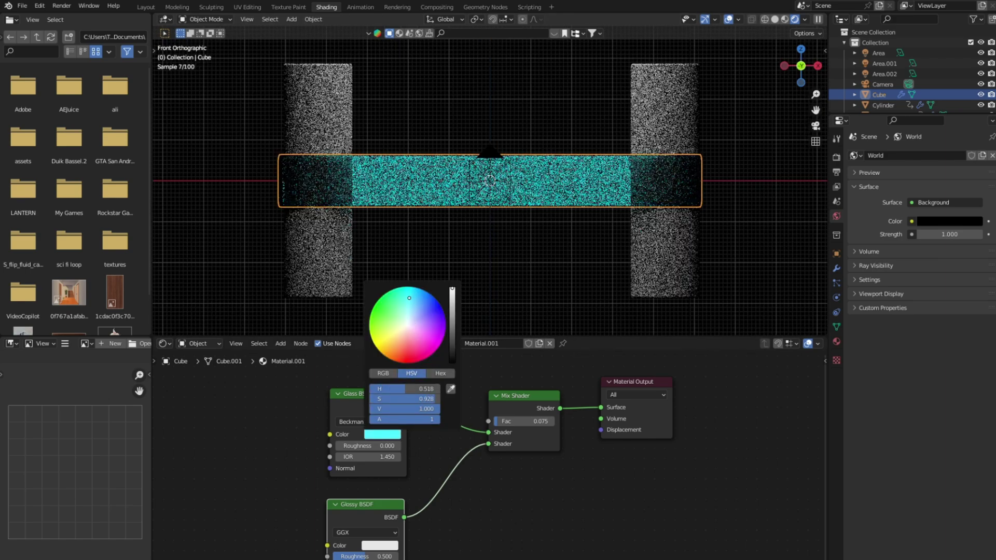
middle_click_drag(612, 233, 614, 281)
key("KP_1")
scroll(608, 276, "up", 2)
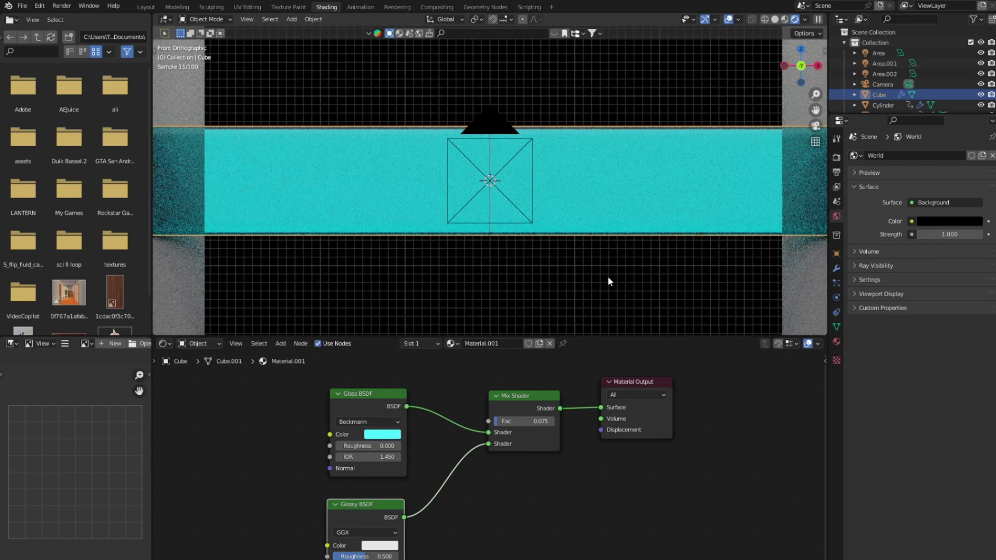
Change the glass colour to bright green, then select the right cylinder.
left_click(855, 53)
scroll(789, 37, "down", 4)
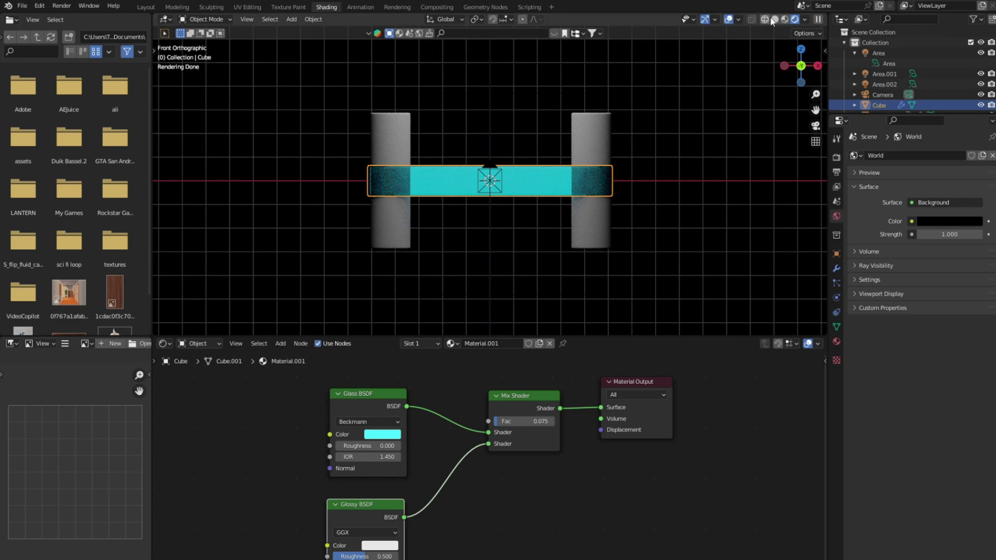
scroll(486, 361, "up", 1)
left_click(354, 426)
left_click(347, 267)
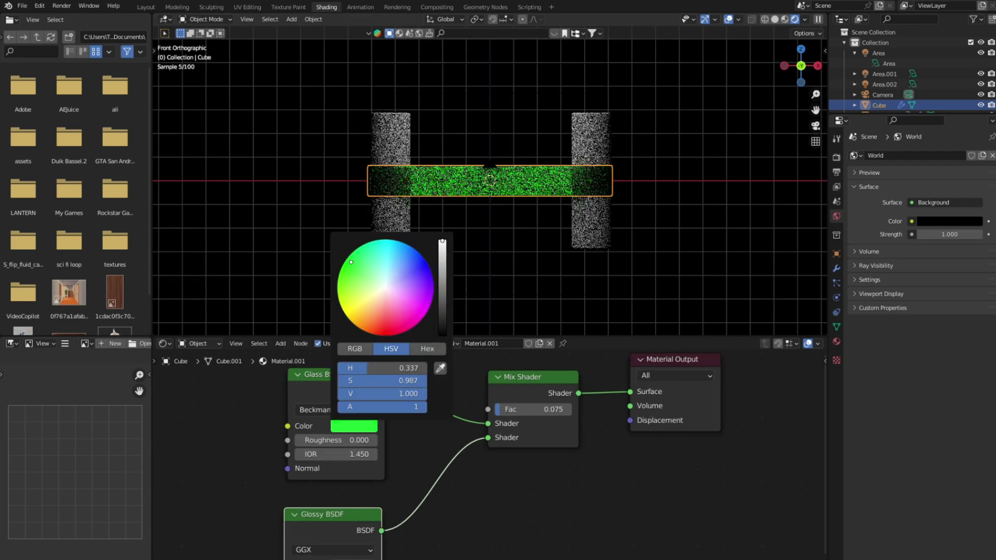
left_click(574, 210)
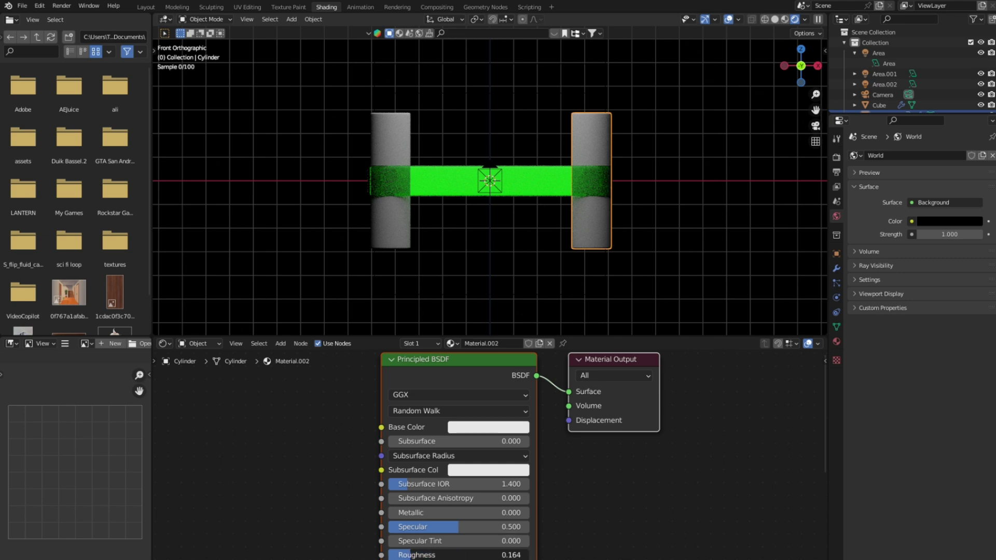
Give the left cylinder the existing Material instead of a new one.
left_click(394, 238)
left_click(513, 344)
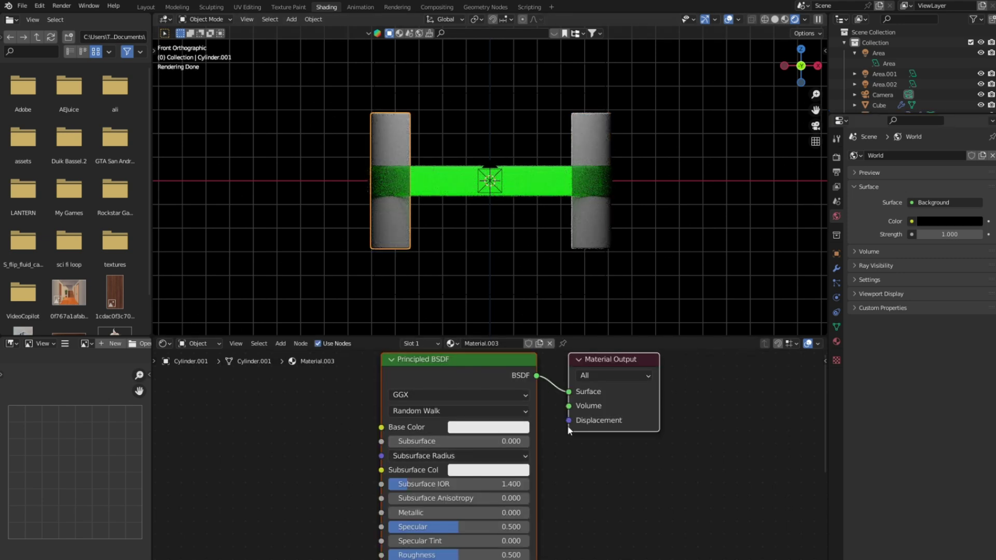
key("ctrl+z")
left_click(836, 342)
left_click(854, 200)
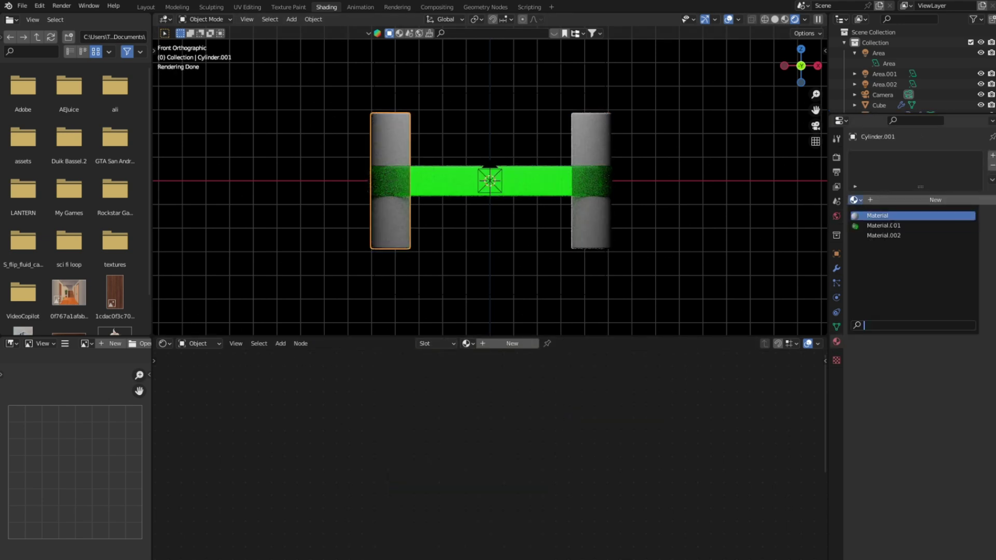
Scale the Area.001 light by -1.913 in the Layout workspace.
left_click(140, 7)
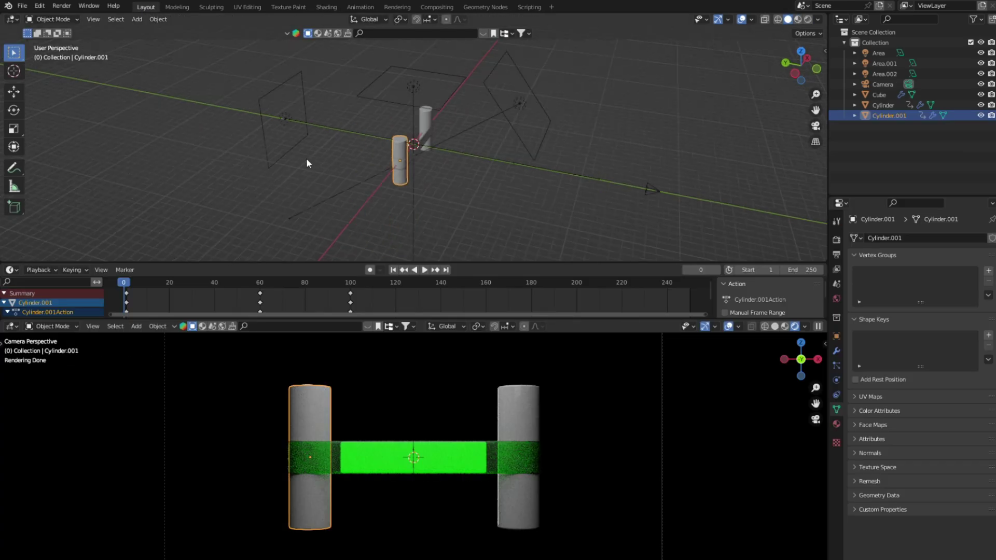
left_click(306, 157)
key("KP_0")
key("KP_1")
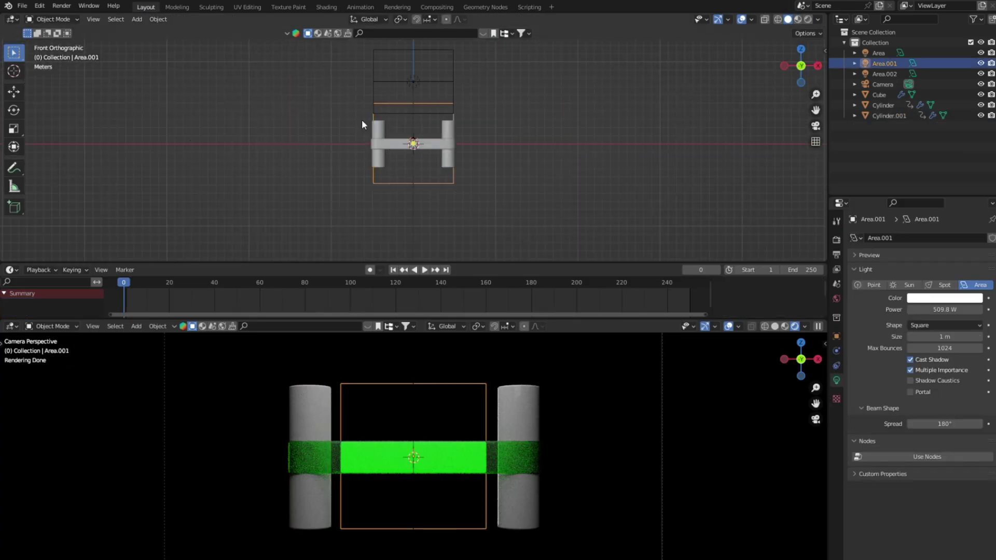
middle_click_drag(421, 144, 487, 138)
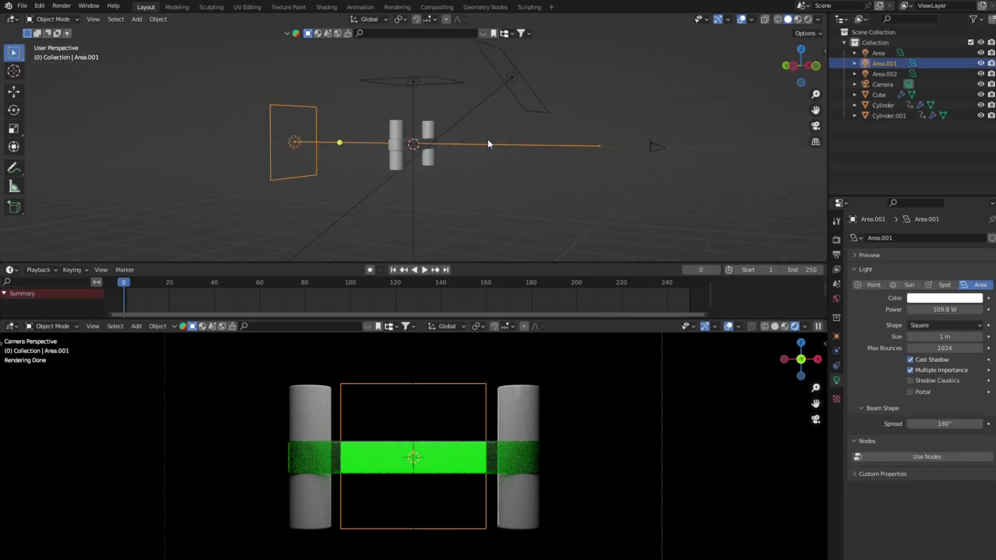
left_click(513, 77)
key("s")
left_click(311, 133)
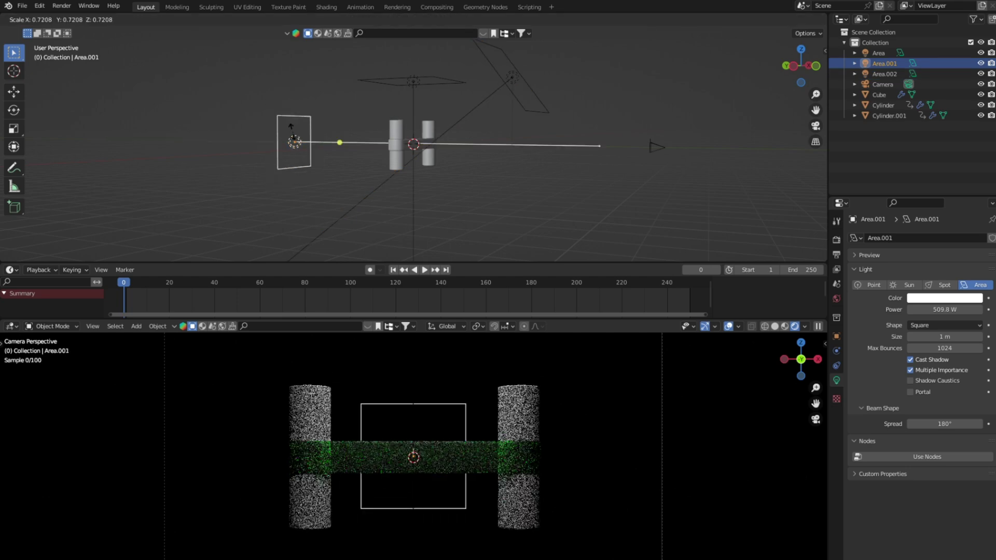
key("s")
left_click(270, 131)
Play the cylinder animation from the start, then show the World surface settings.
scroll(478, 463, "down", 3)
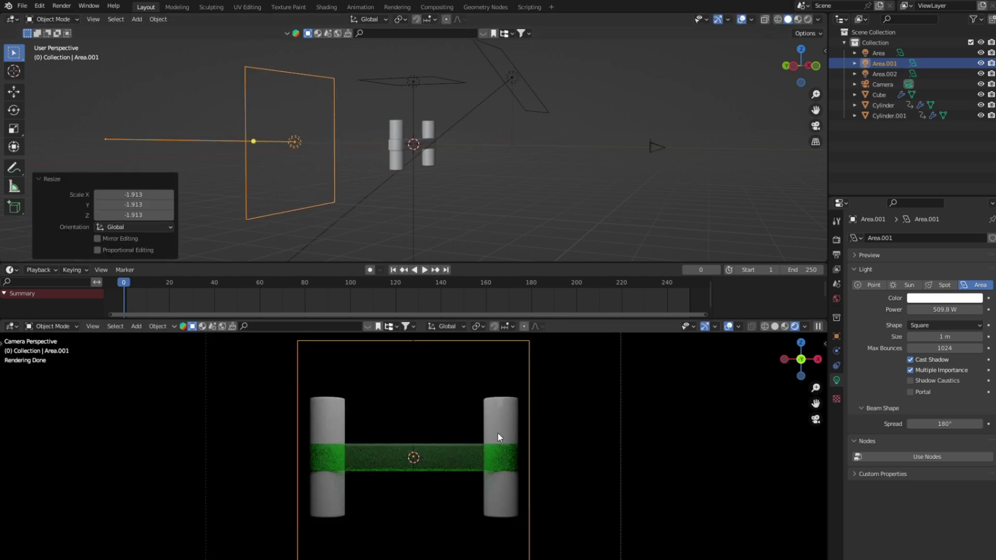
left_click(428, 270)
key("space")
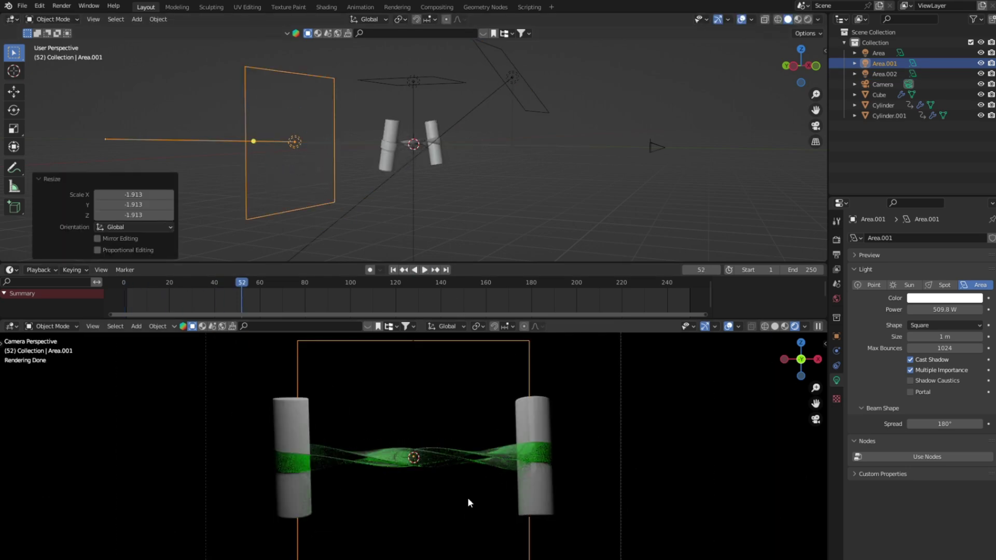
scroll(467, 495, "up", 3)
left_click(424, 270)
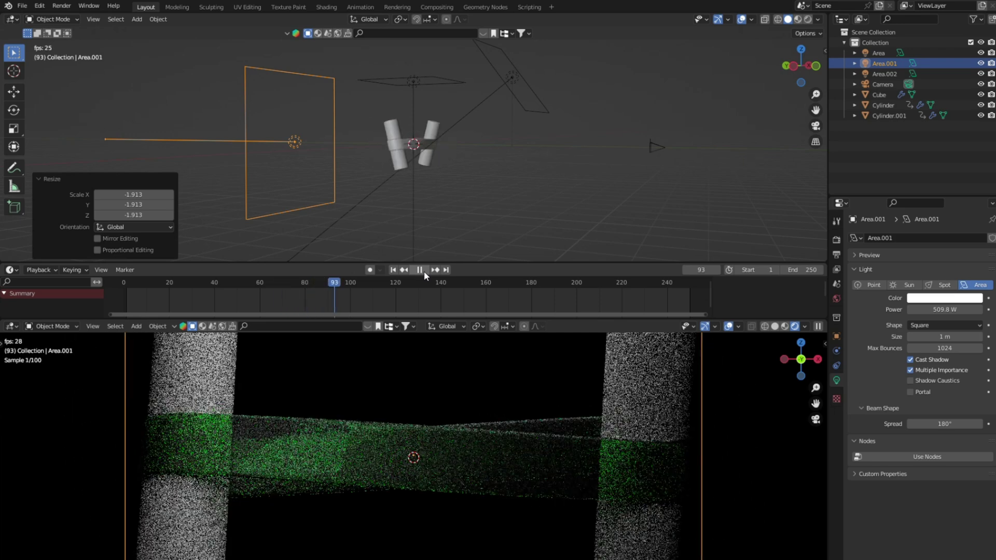
left_click(421, 270)
scroll(413, 227, "down", 2)
left_click(836, 299)
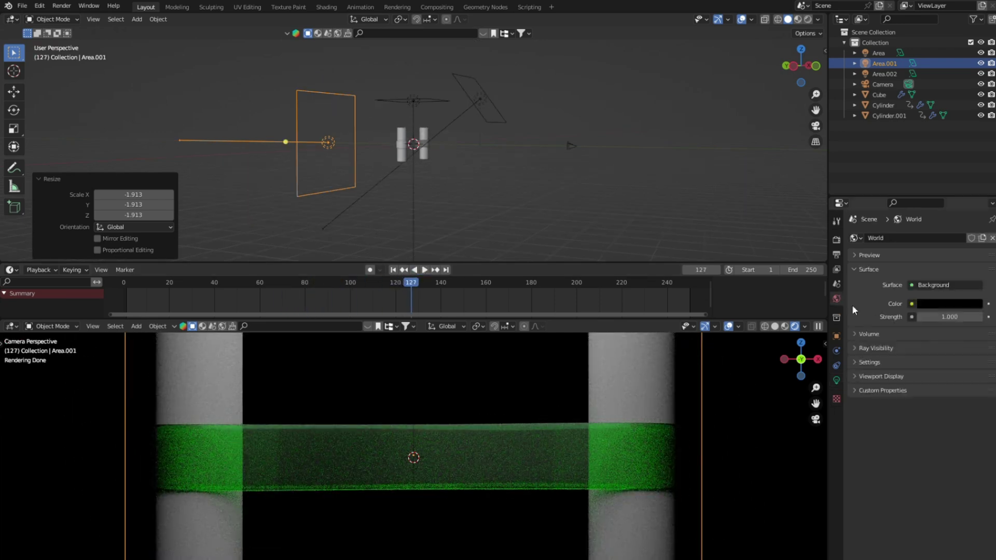
Light the world with the brown_photostudio_02_4k environment texture at strength 0.5, hidden from camera.
left_click(912, 303)
left_click(720, 351)
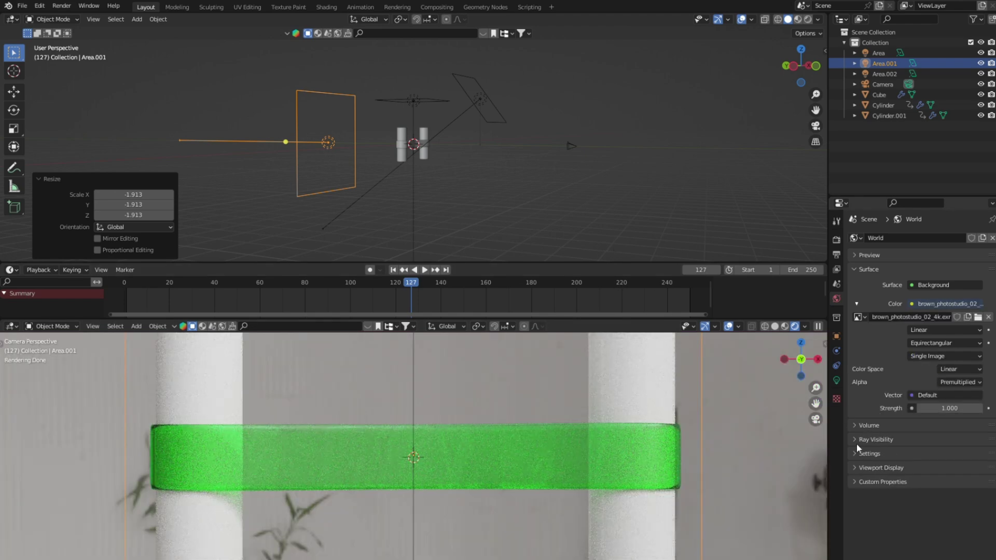
left_click(858, 440)
left_click(914, 456)
scroll(467, 446, "down", 5)
left_click(467, 452)
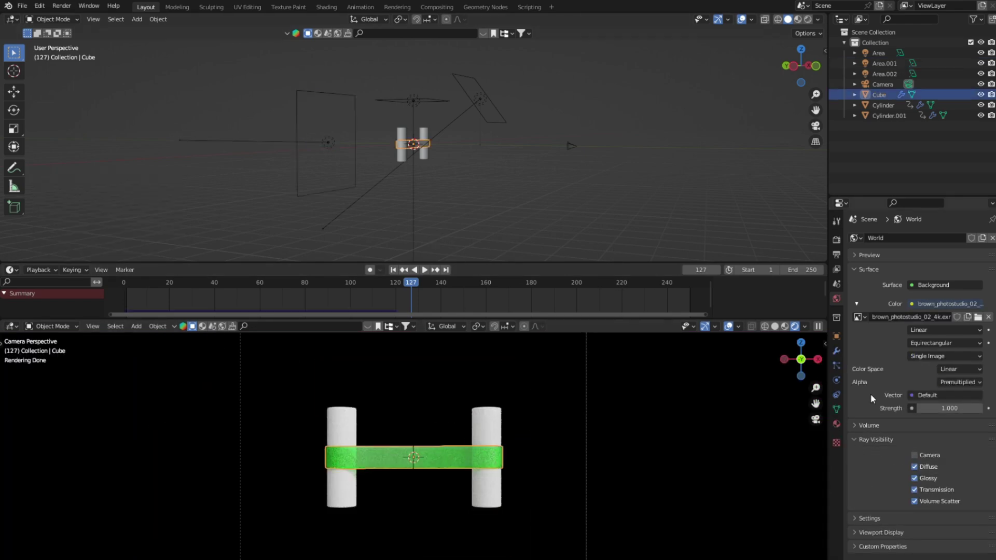
left_click(952, 409)
type("0.5")
key("Return")
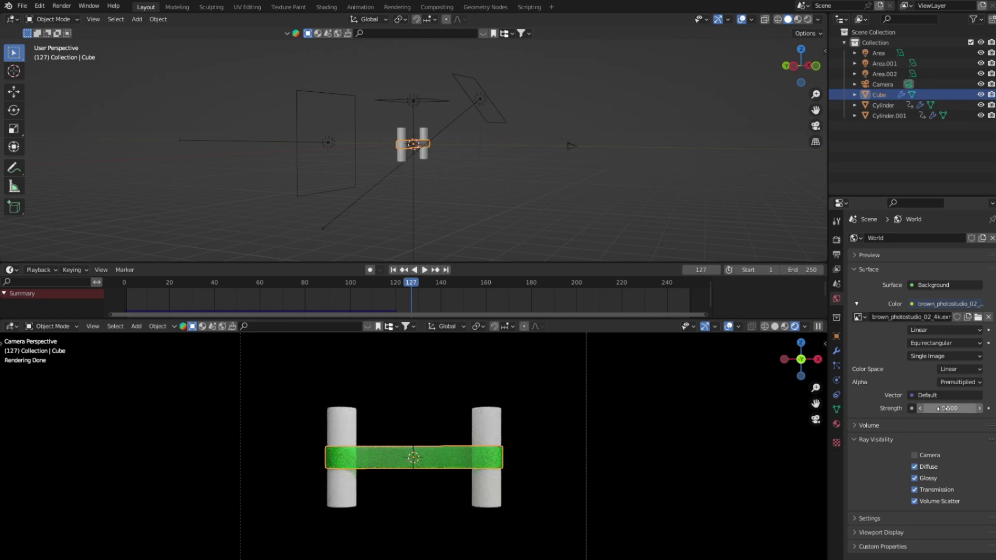
Preview the animation playback from the first frame.
scroll(444, 462, "up", 4)
scroll(443, 462, "up", 3)
left_click(424, 270)
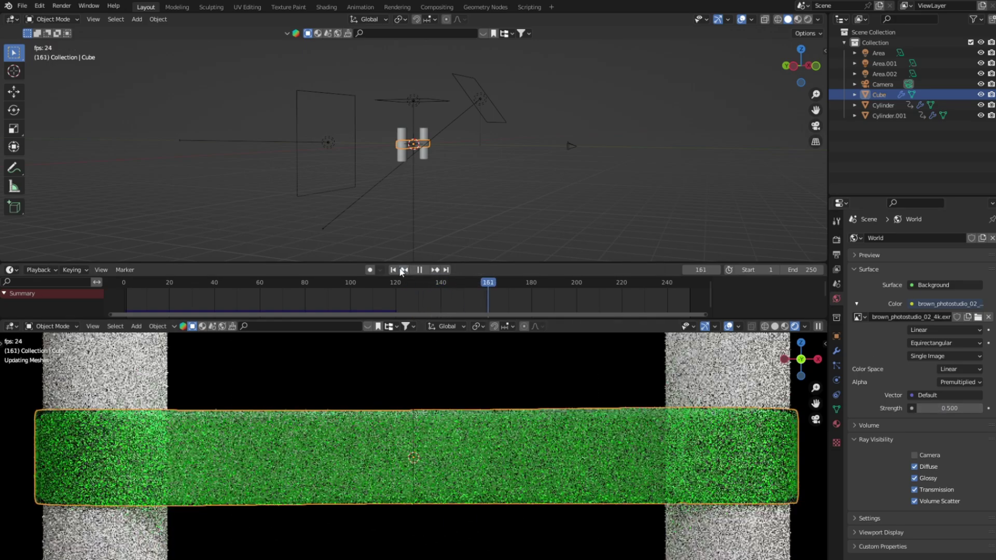
left_click(393, 270)
left_click(420, 270)
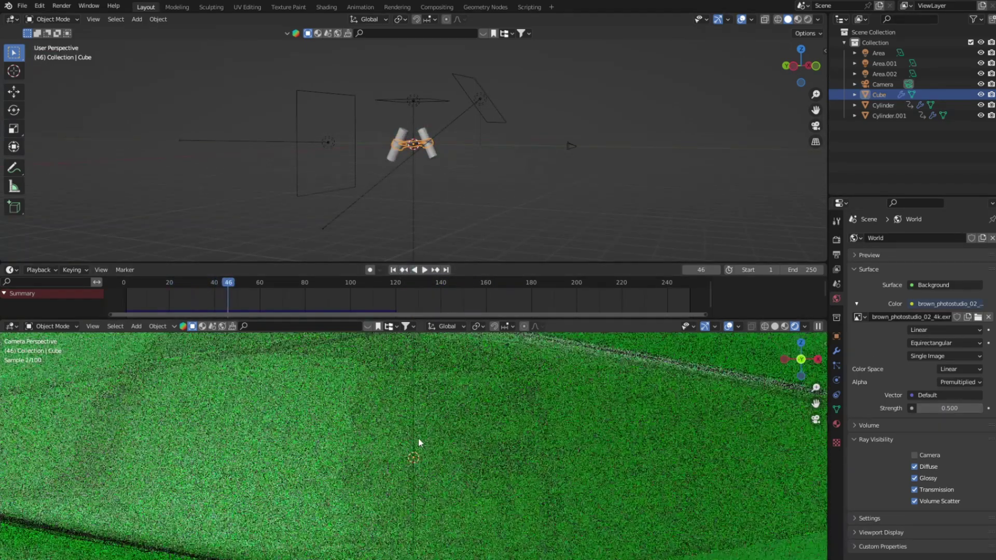
left_click(424, 270)
left_click(394, 270)
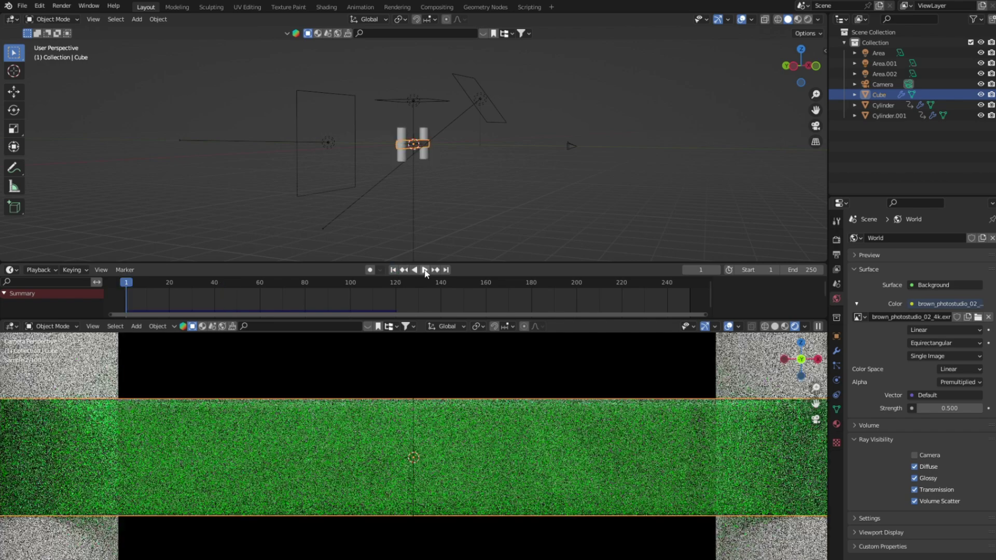
scroll(427, 388, "down", 2)
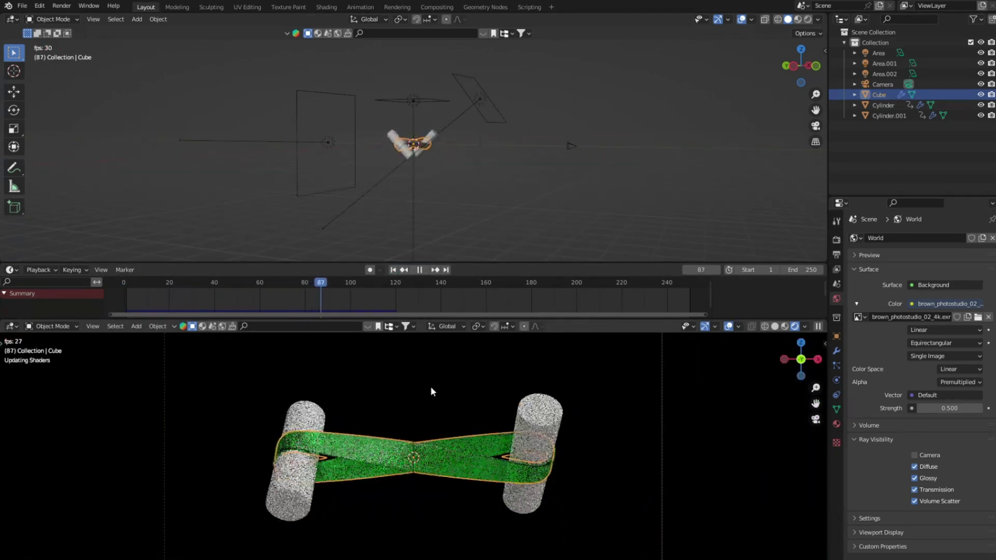
key("space")
double_click(811, 269)
End the animation at frame 120 and set Area.002's power to 100 W.
type("120")
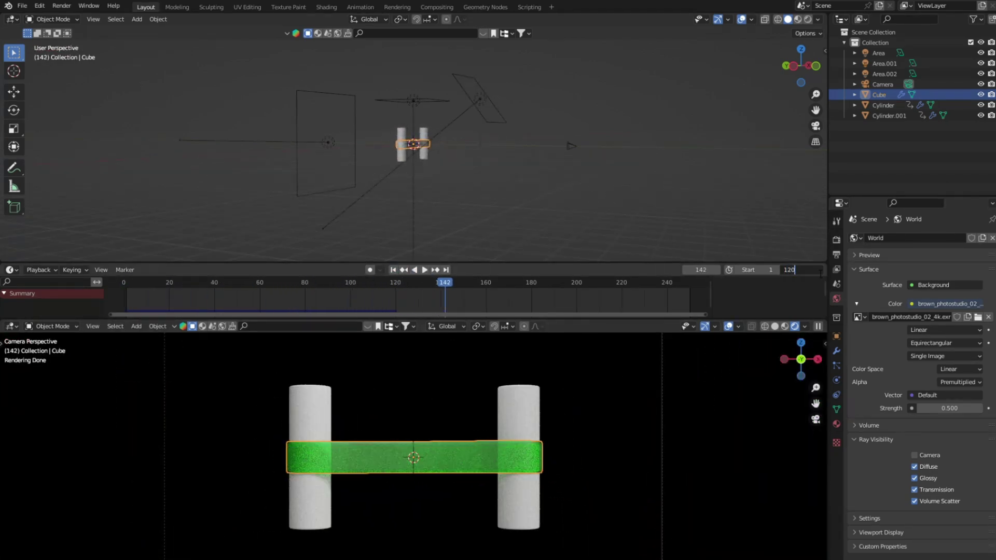
key("Return")
key("KP_0")
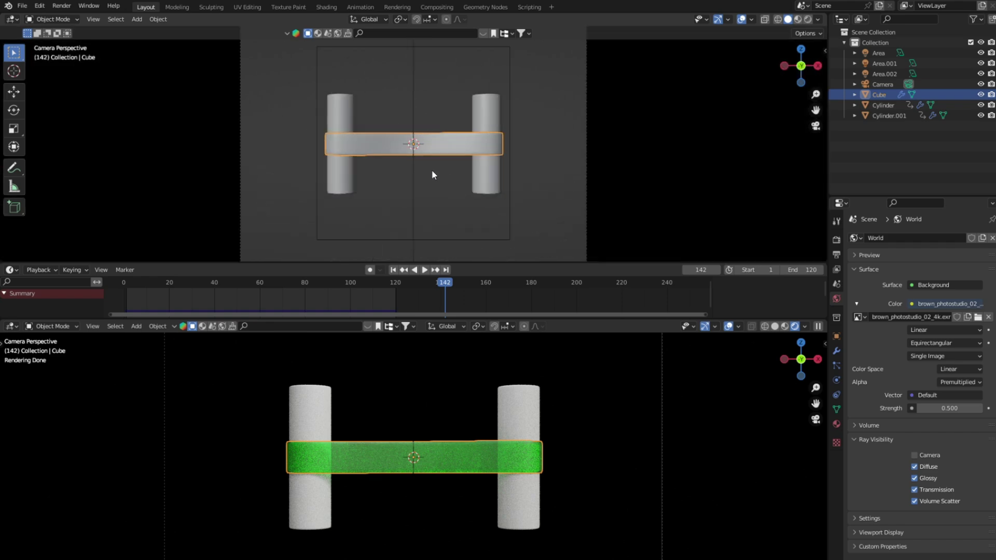
middle_click_drag(432, 170, 401, 128)
left_click(401, 128)
left_click(836, 381)
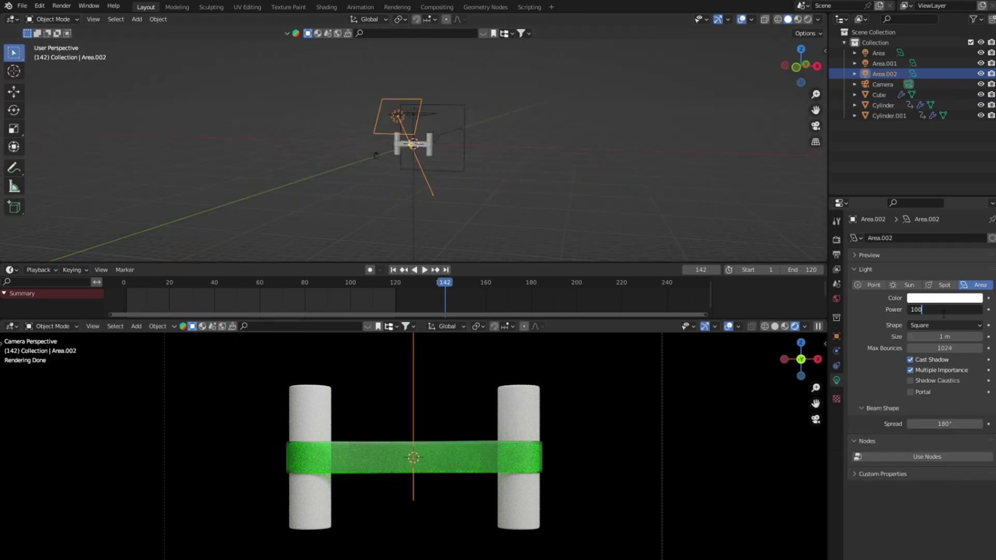
Rotate Area.001 by -178° around Z, then show the green band's modifier stack.
left_click(463, 134)
mouse_move(464, 134)
middle_mouse_down()
mouse_move(432, 179)
mouse_move(360, 185)
mouse_move(372, 188)
middle_mouse_up()
key("r")
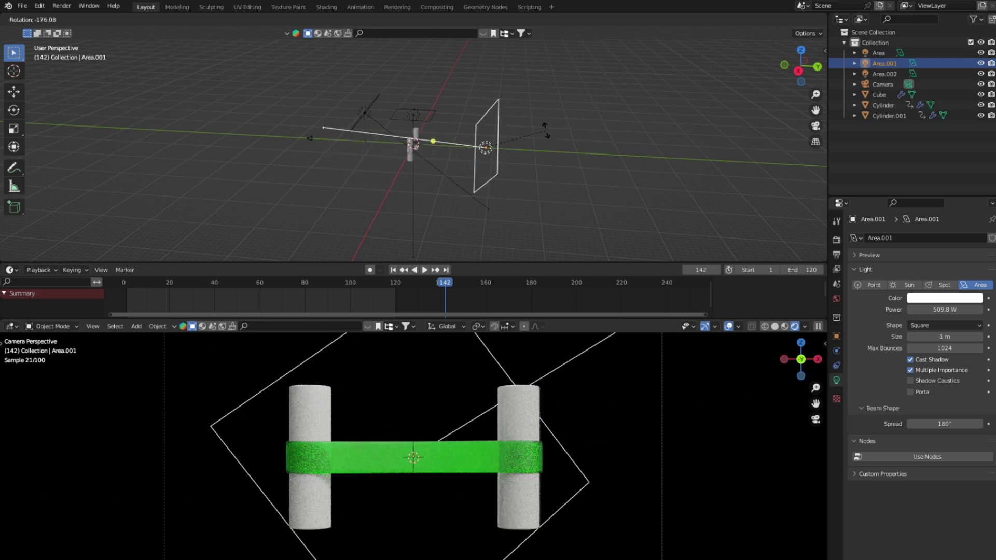
left_click(674, 83)
scroll(535, 244, "up", 4)
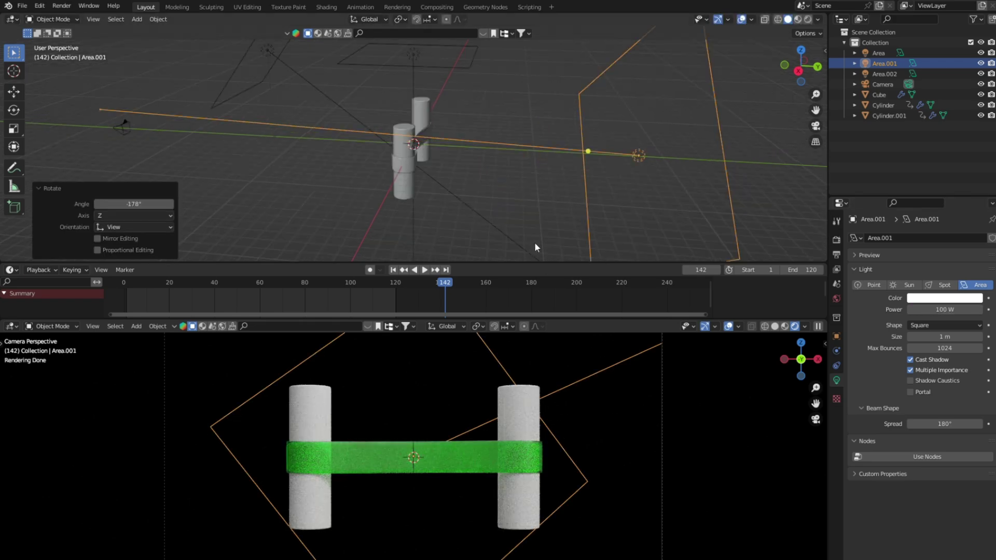
scroll(475, 471, "up", 3)
left_click(474, 471)
left_click(836, 351)
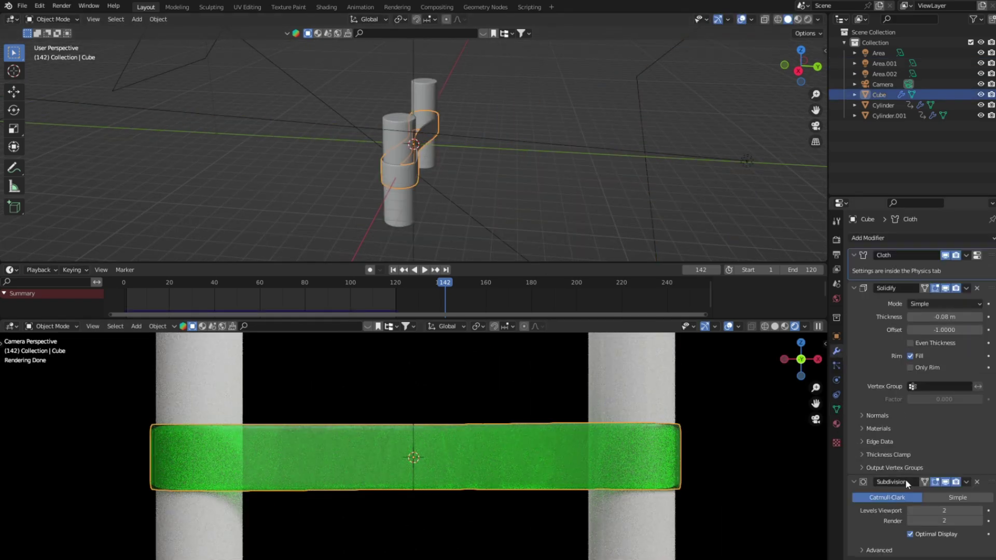
Tweak the band's Solidify thickness, trying -0.05 m and then readjusting it.
left_click(980, 317)
middle_click_drag(675, 446, 502, 524)
scroll(501, 524, "up", 5)
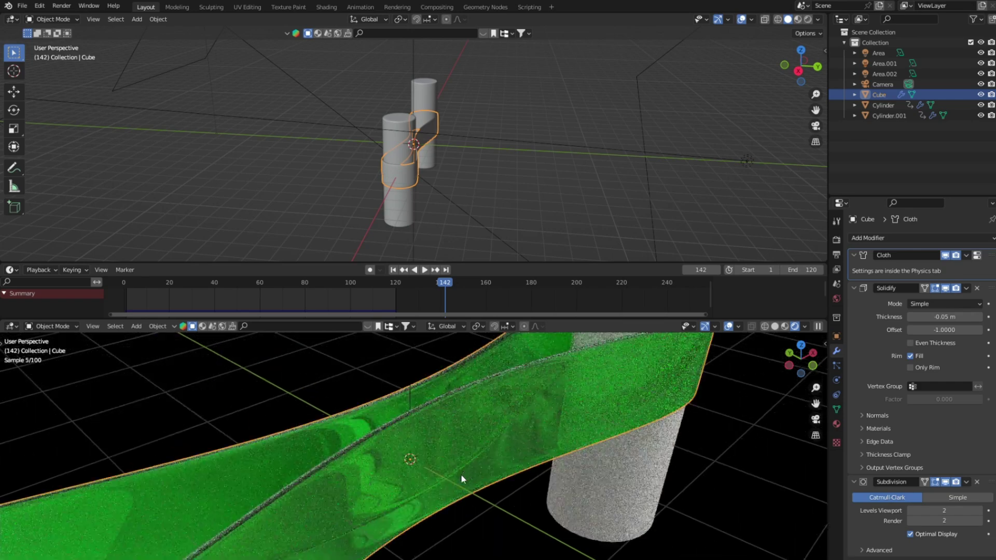
left_click(393, 270)
left_click_drag(945, 317, 928, 317)
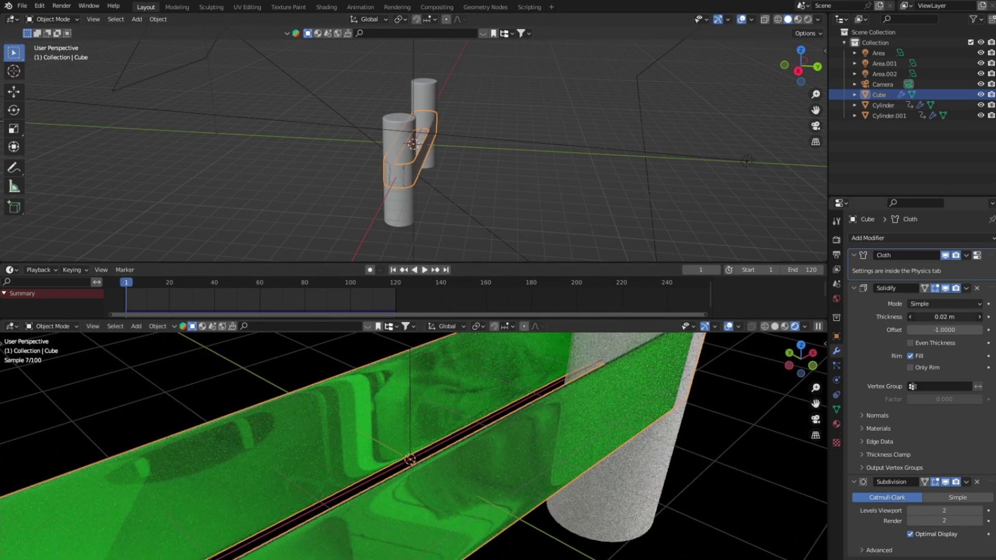
Set the Glossy BSDF roughness to 0.185 in the Shading workspace.
left_click(836, 424)
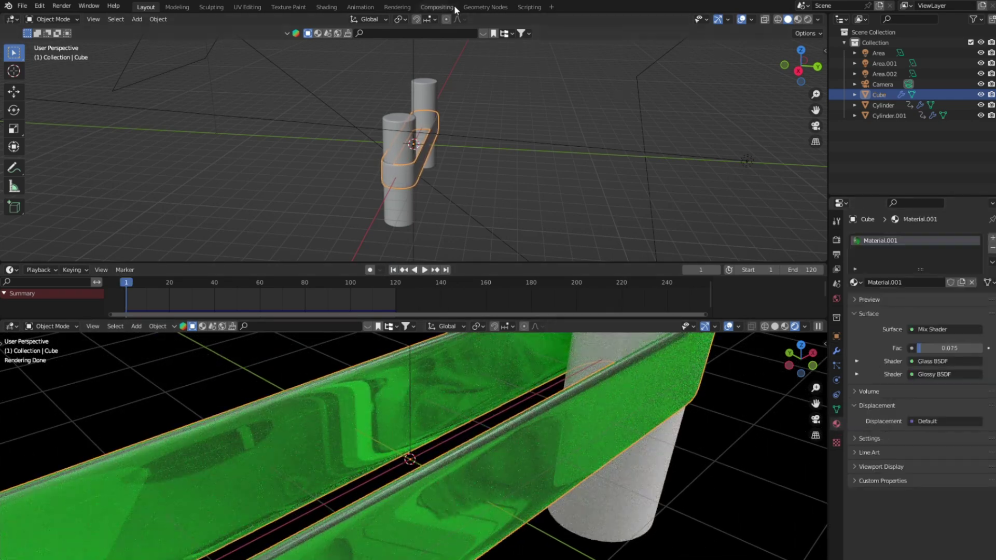
left_click(337, 5)
scroll(549, 196, "up", 4)
middle_click_drag(525, 164, 528, 217)
scroll(528, 217, "down", 4)
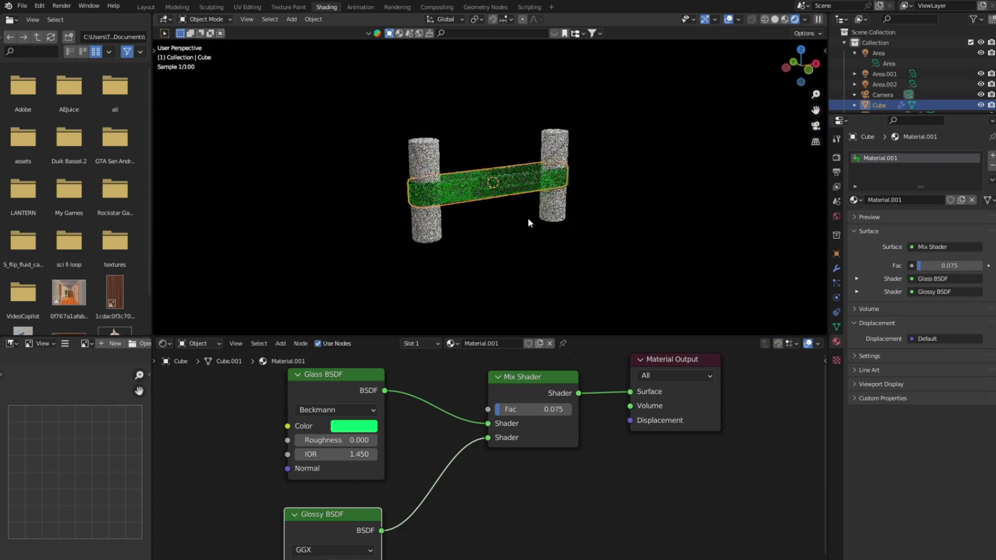
scroll(528, 217, "up", 4)
middle_click_drag(410, 534, 412, 480)
left_click_drag(346, 533, 309, 533)
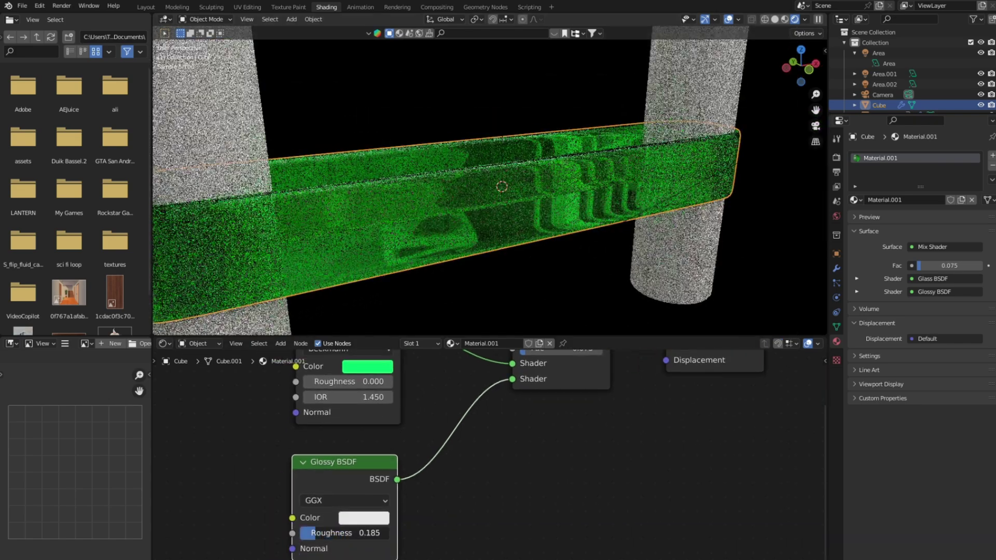
Raise the Glass roughness to 0.208, trying a teal hue before reverting to green.
mouse_move(418, 290)
middle_mouse_down()
mouse_move(421, 257)
mouse_move(422, 281)
middle_mouse_up()
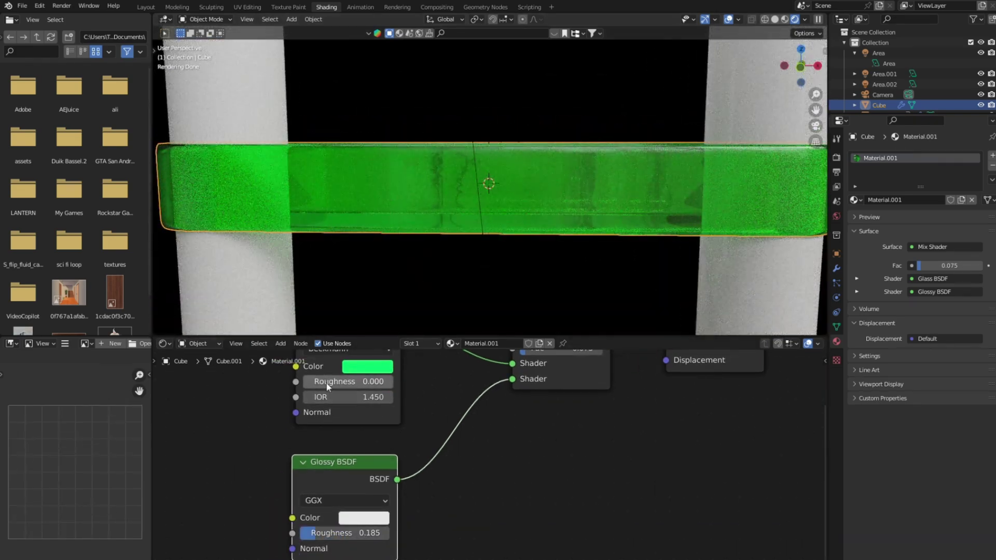
left_click_drag(335, 381, 350, 382)
scroll(521, 307, "down", 4)
mouse_move(521, 307)
middle_mouse_down()
mouse_move(516, 297)
mouse_move(519, 311)
middle_mouse_up()
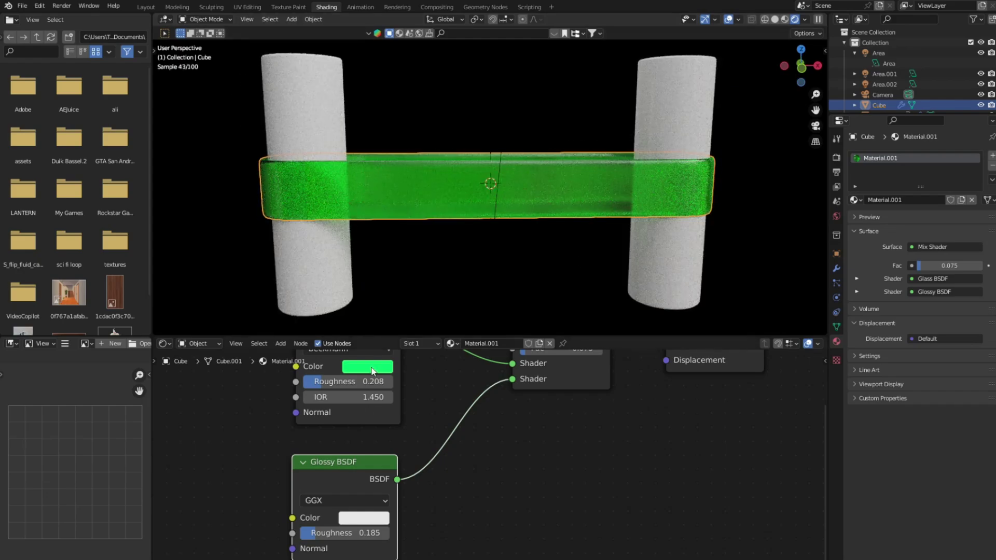
left_click(368, 366)
left_click(367, 193)
mouse_move(367, 193)
left_mouse_down()
mouse_move(418, 245)
mouse_move(402, 169)
mouse_move(386, 166)
left_mouse_up()
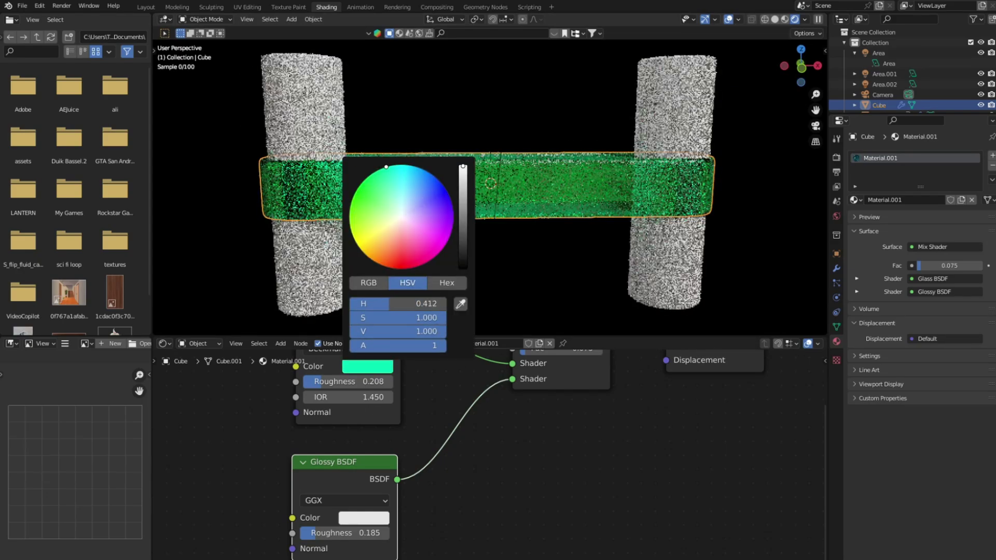
key("ctrl+z")
left_click(368, 366)
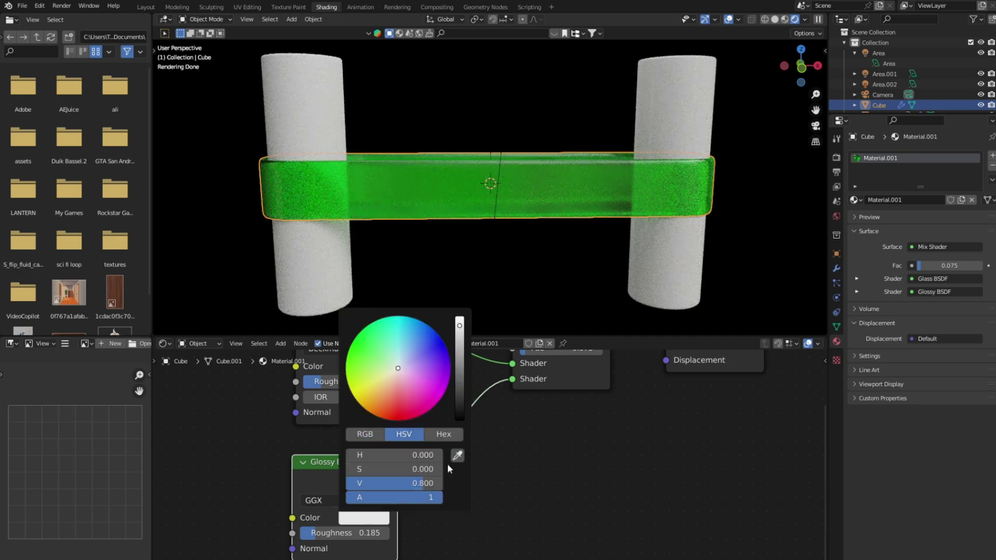